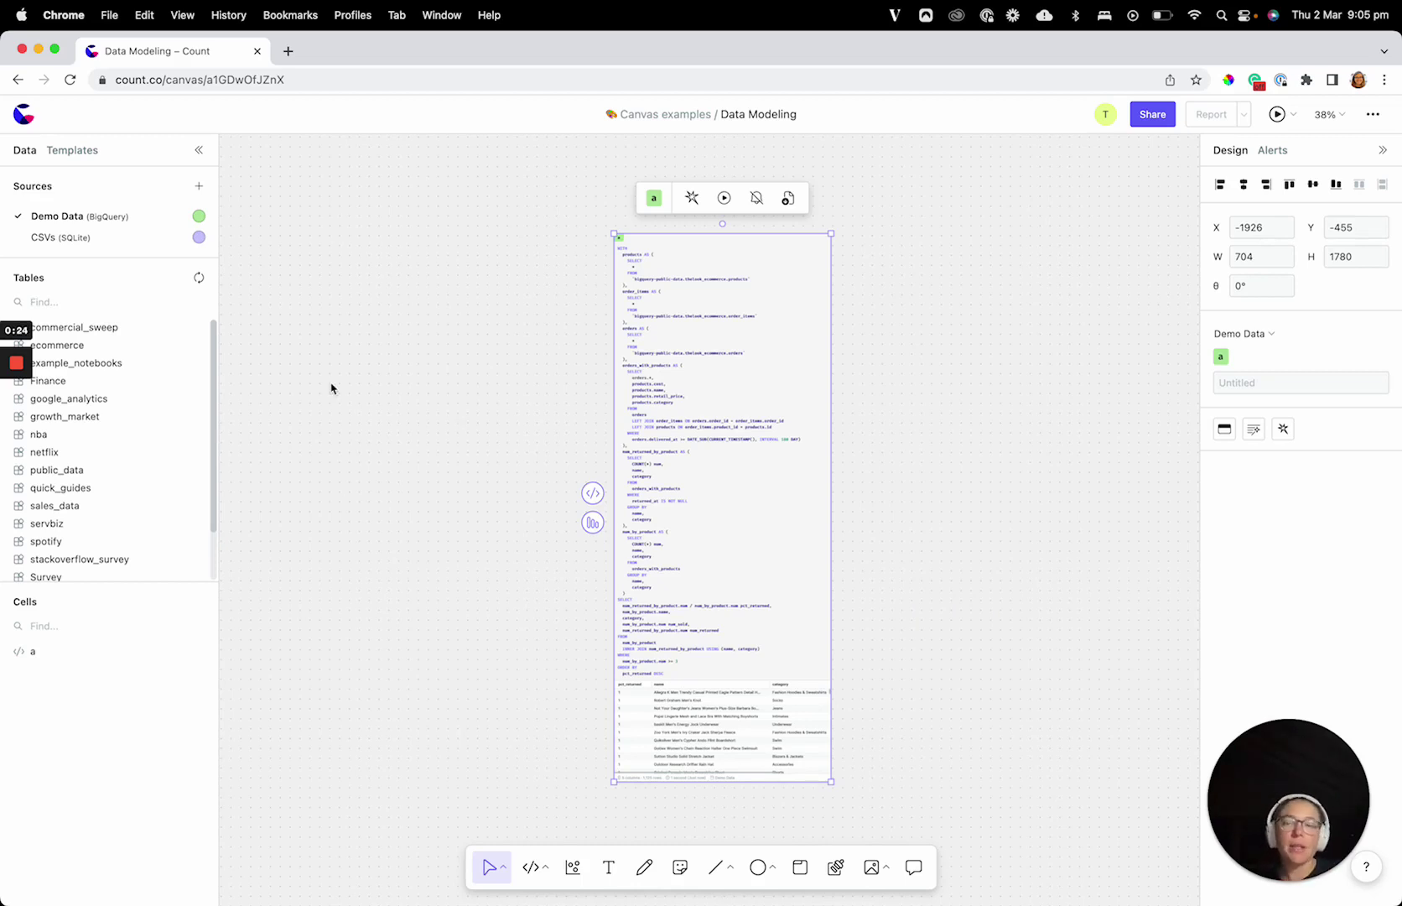
# - Review the original query's SQL, highlighting its opening products CTE
pyautogui.click(357, 361)
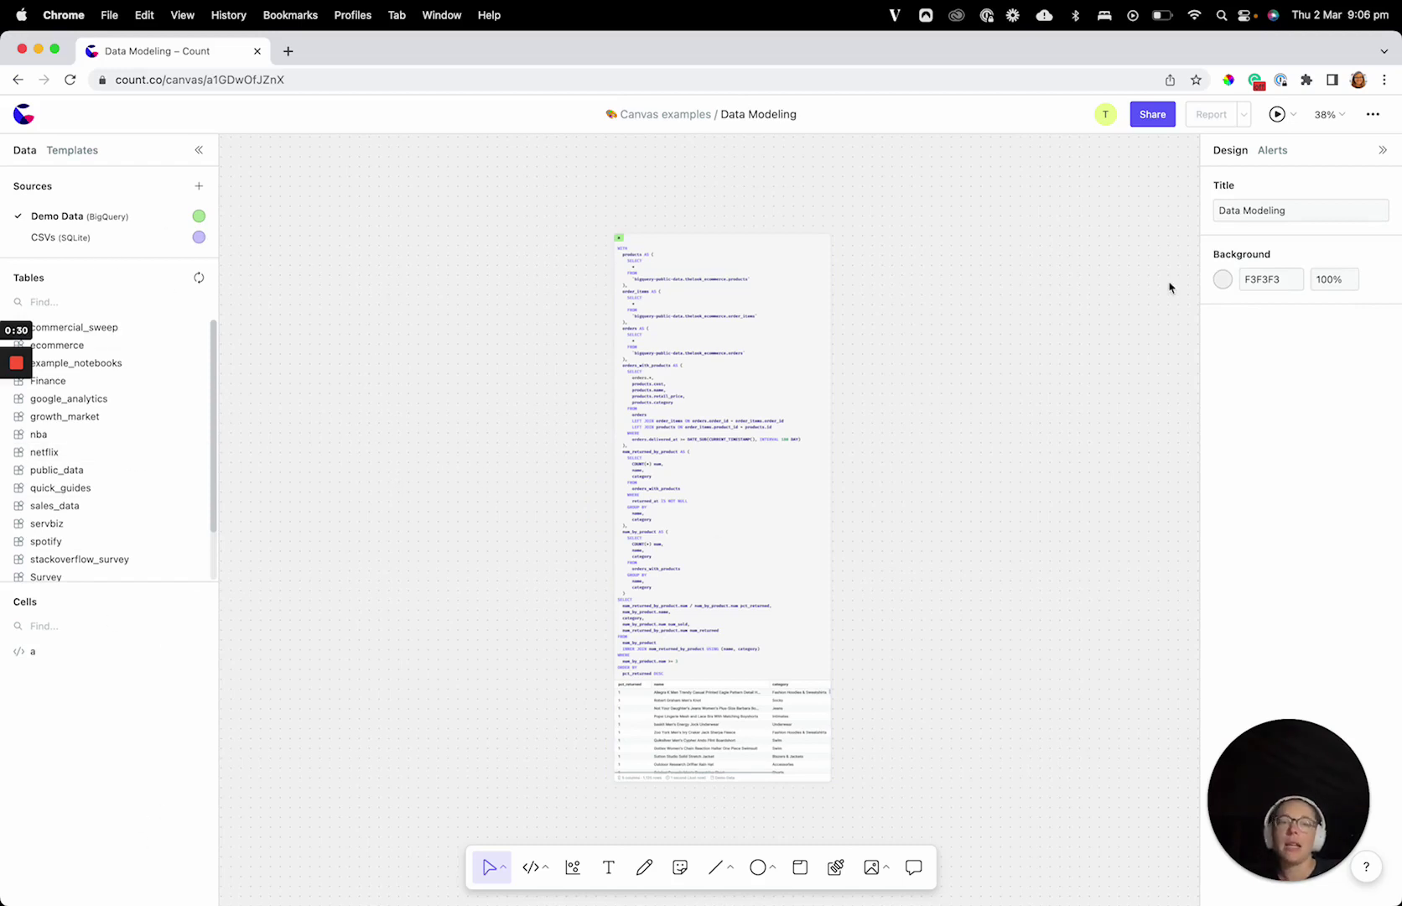
pyautogui.click(704, 399)
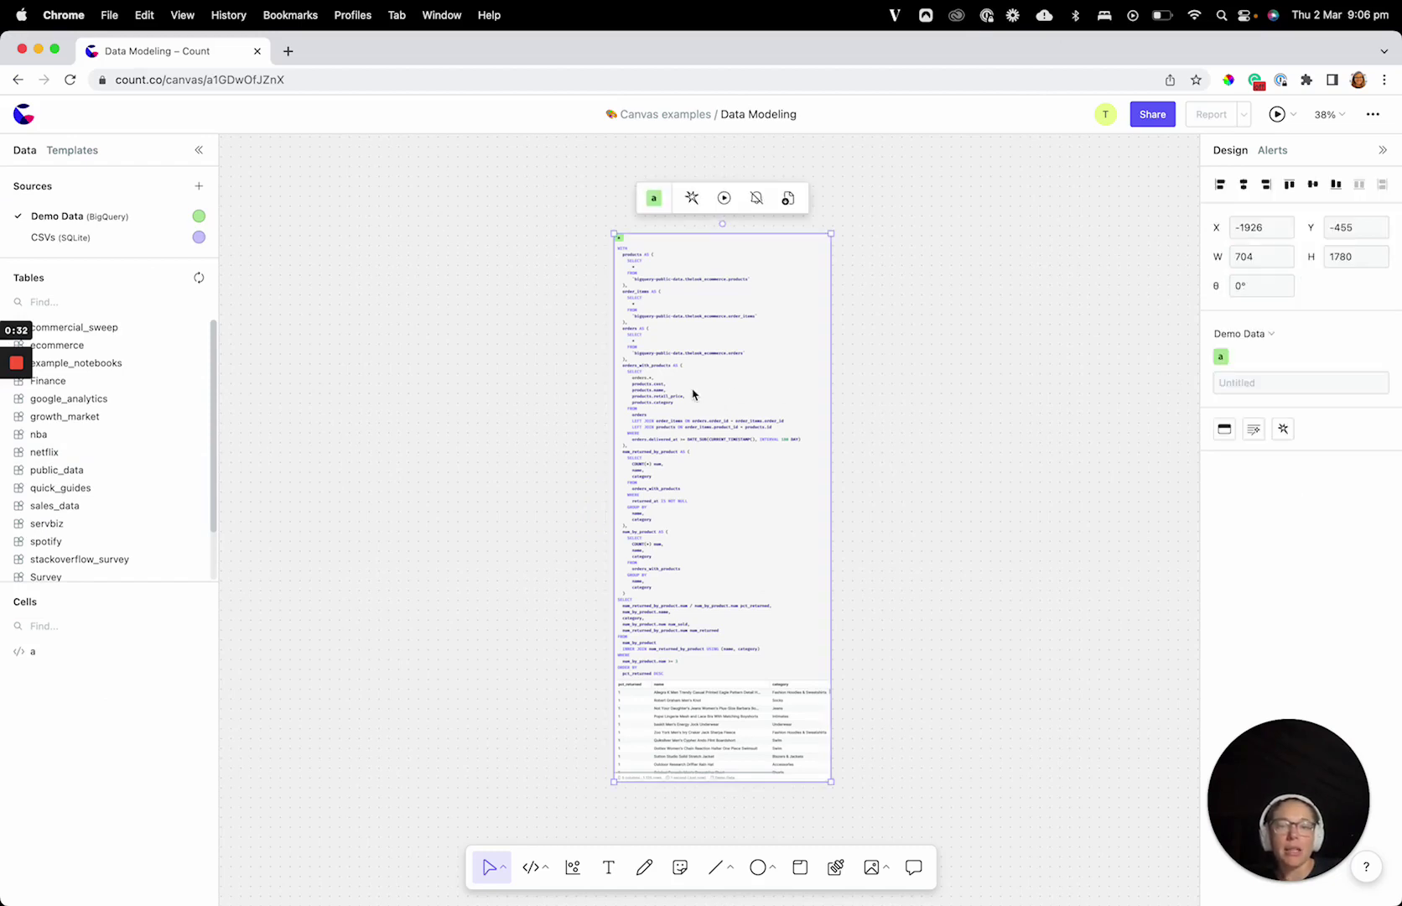
pyautogui.scroll(5, 728, 597)
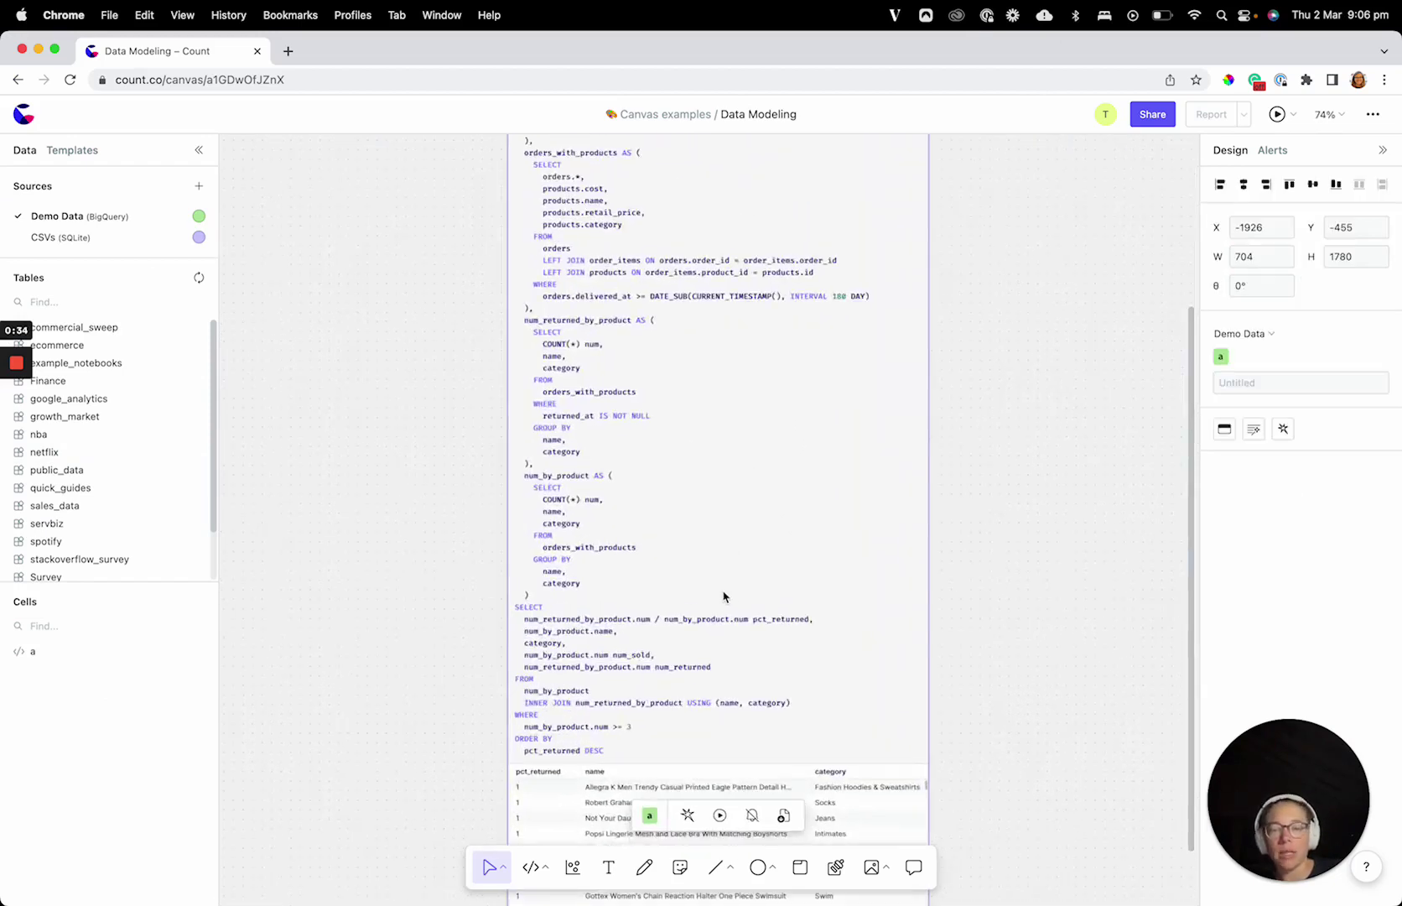
pyautogui.scroll(5, 727, 596)
pyautogui.scroll(5, 566, 470)
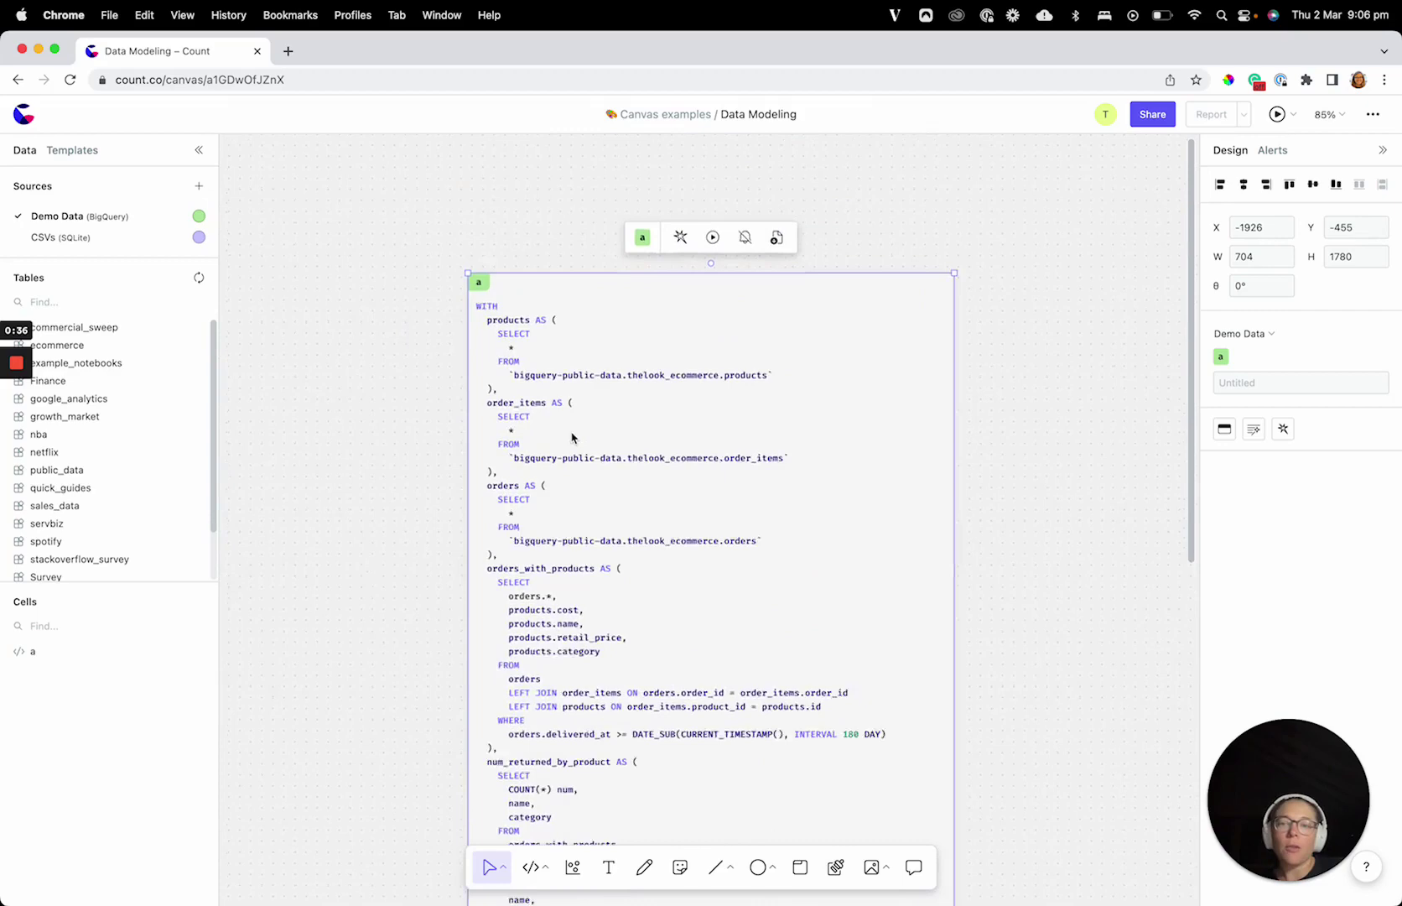
pyautogui.scroll(-3, 571, 515)
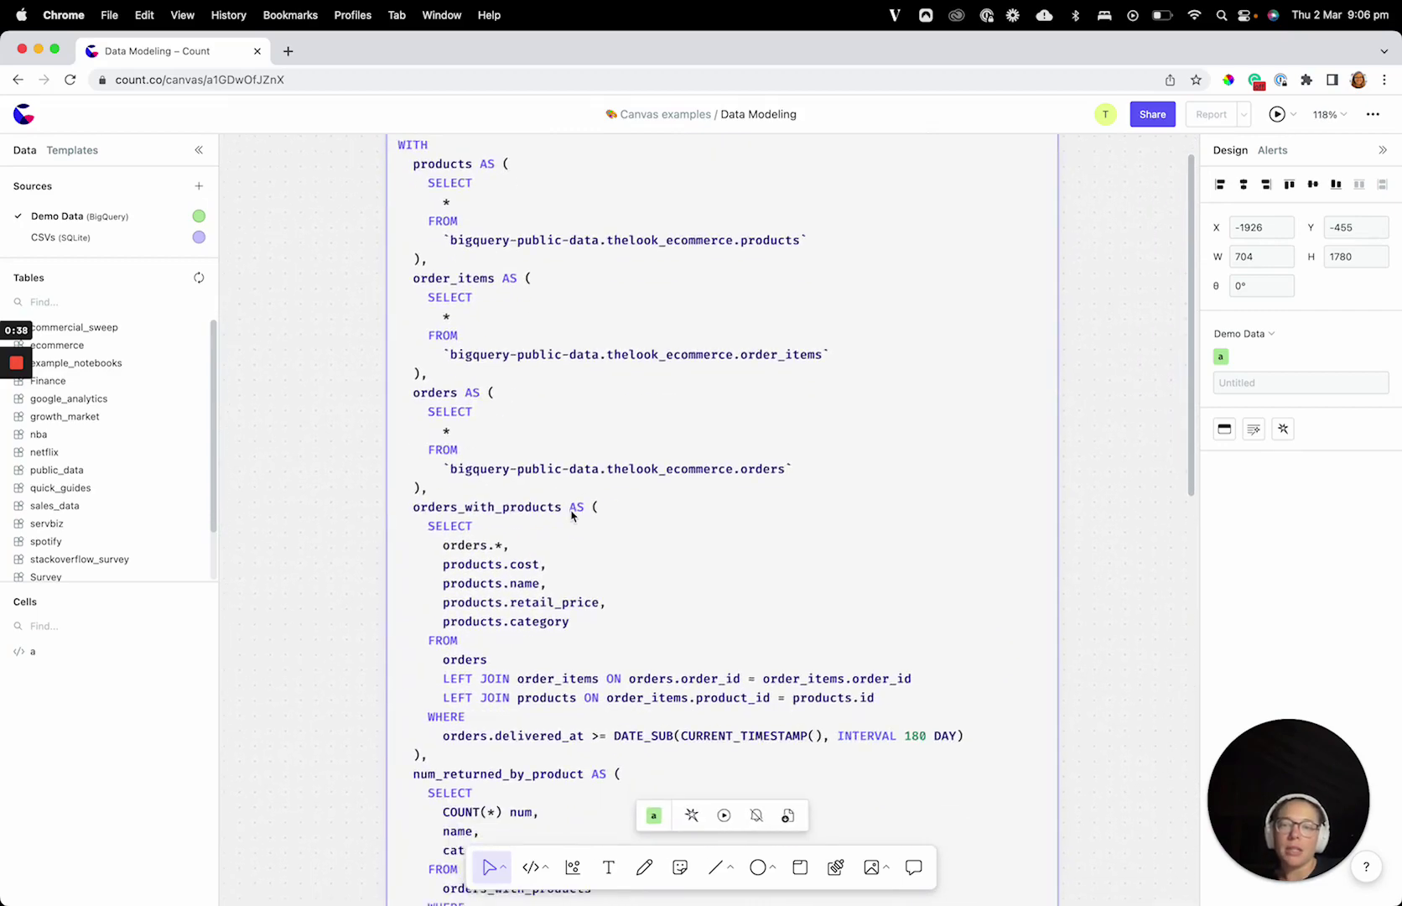
pyautogui.scroll(-10, 573, 551)
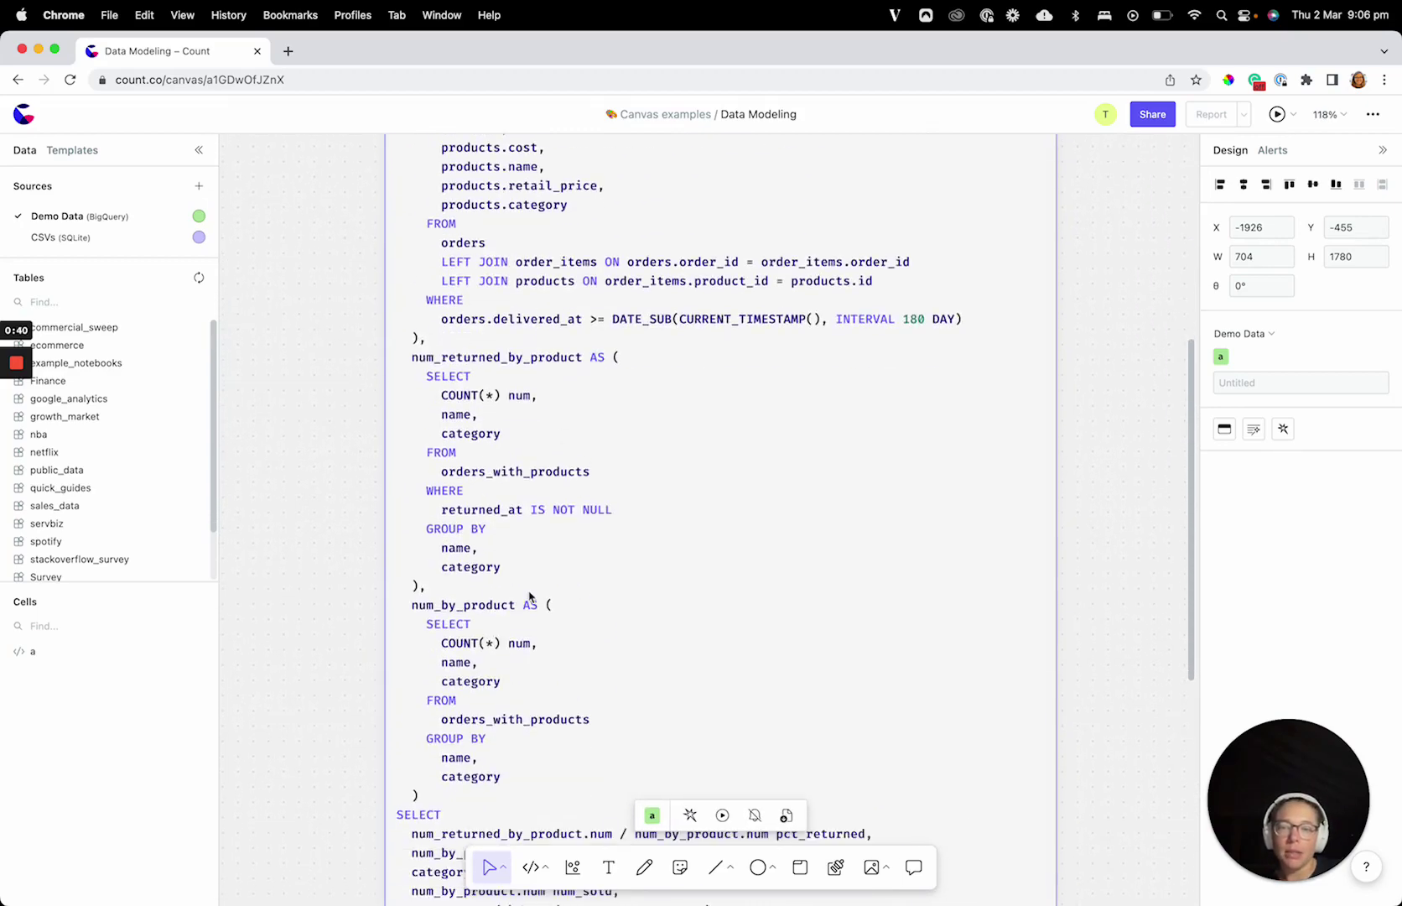
pyautogui.scroll(-10, 530, 597)
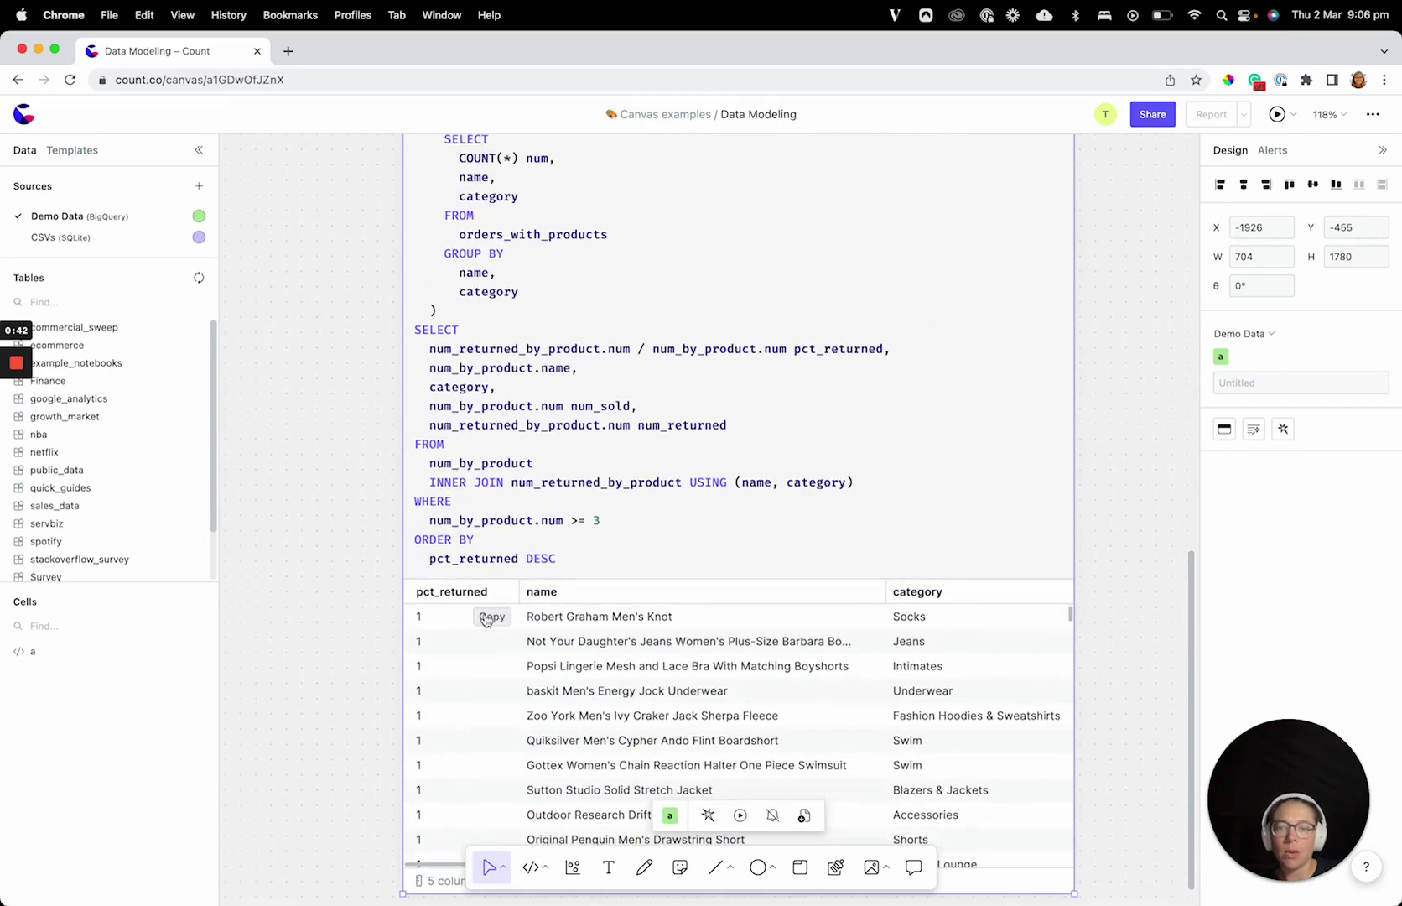
pyautogui.click(326, 666)
pyautogui.scroll(-8, 327, 667)
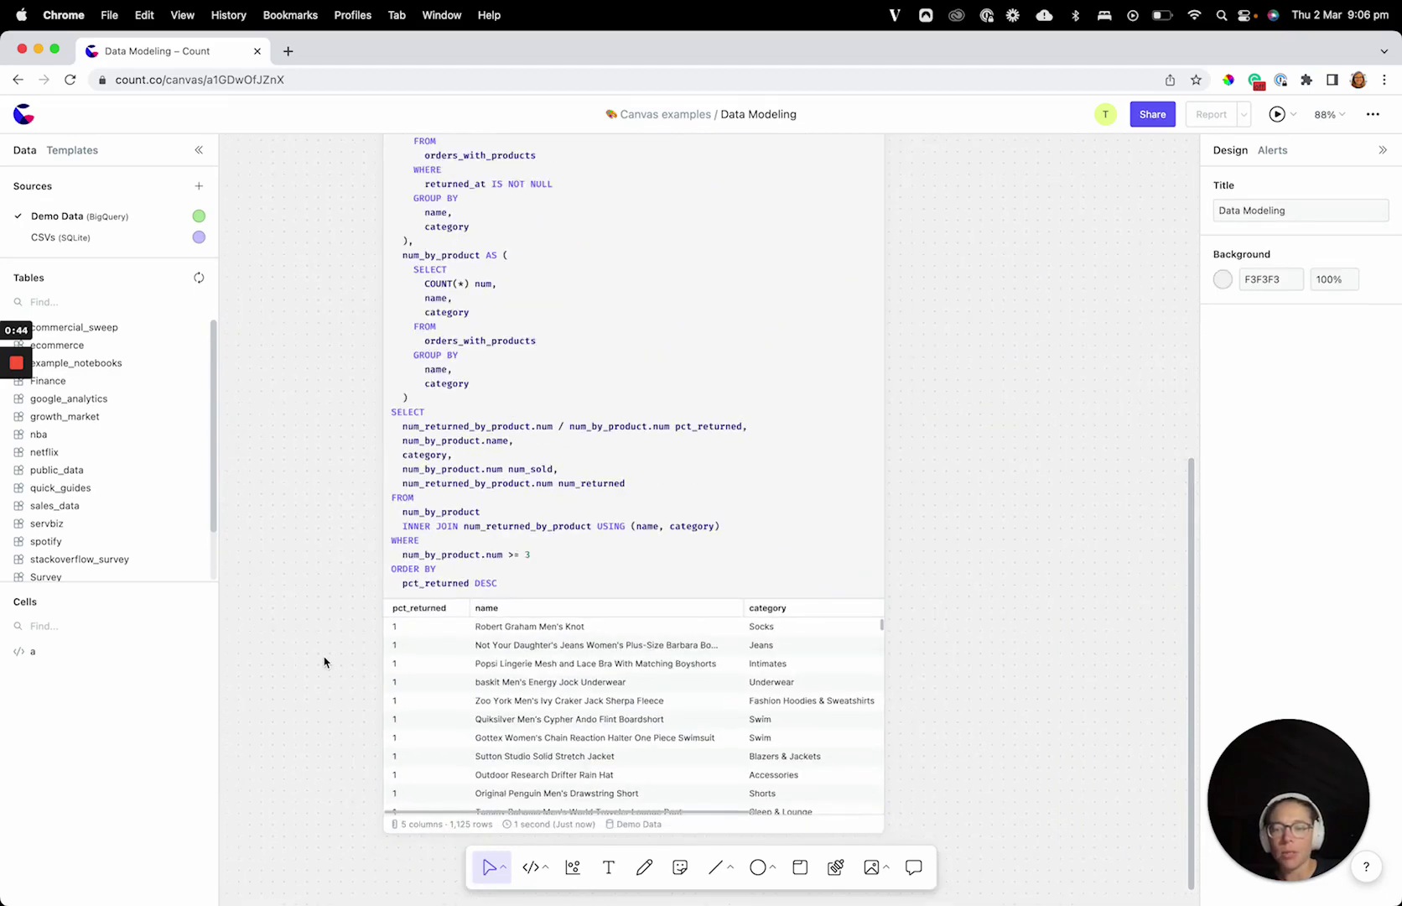
pyautogui.scroll(2, 344, 618)
pyautogui.hscroll(-2, 344, 618)
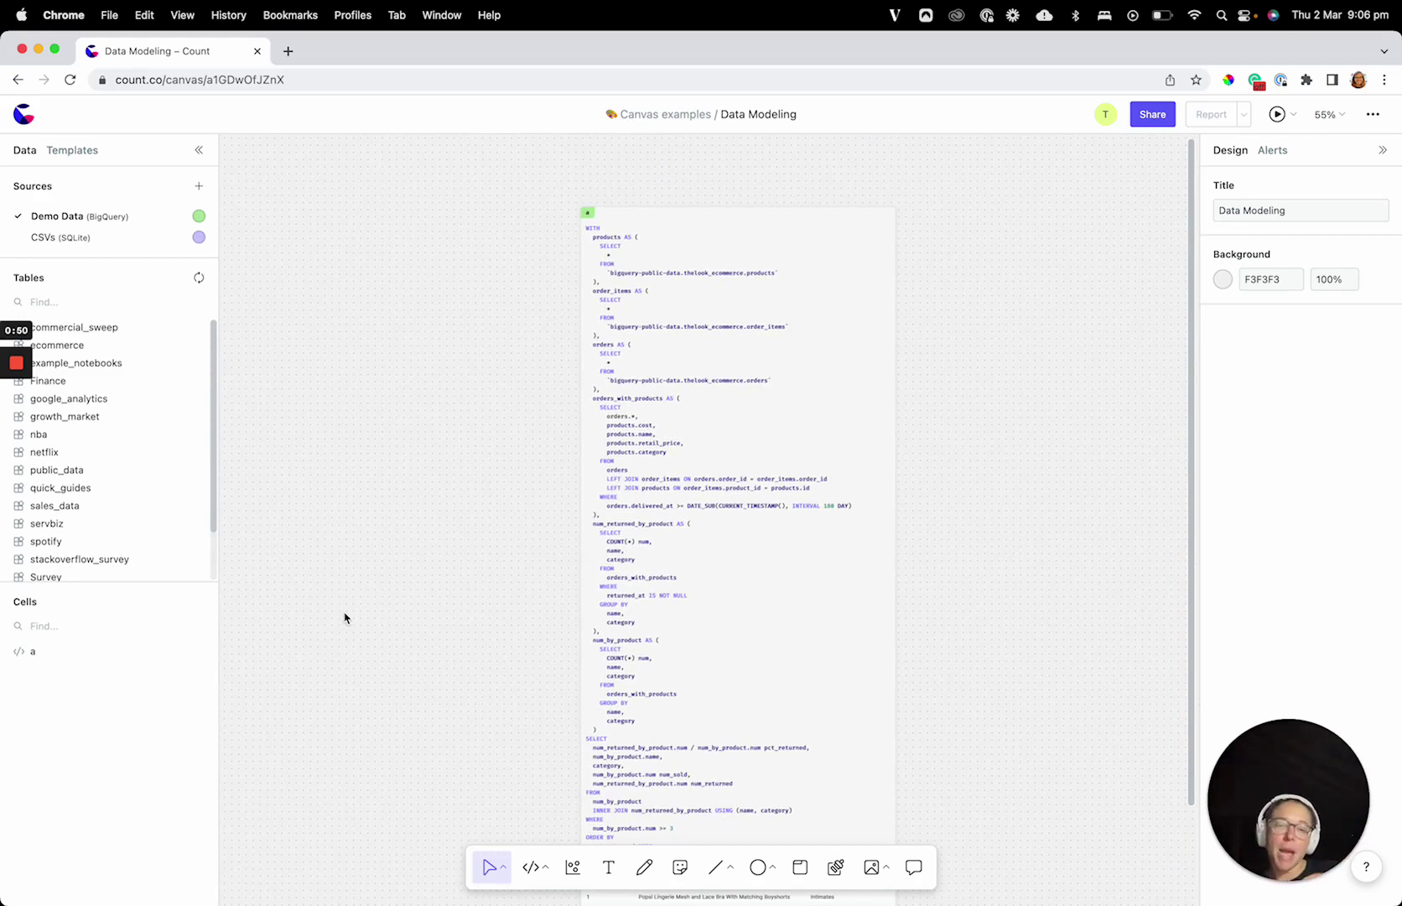
pyautogui.scroll(-5, 515, 543)
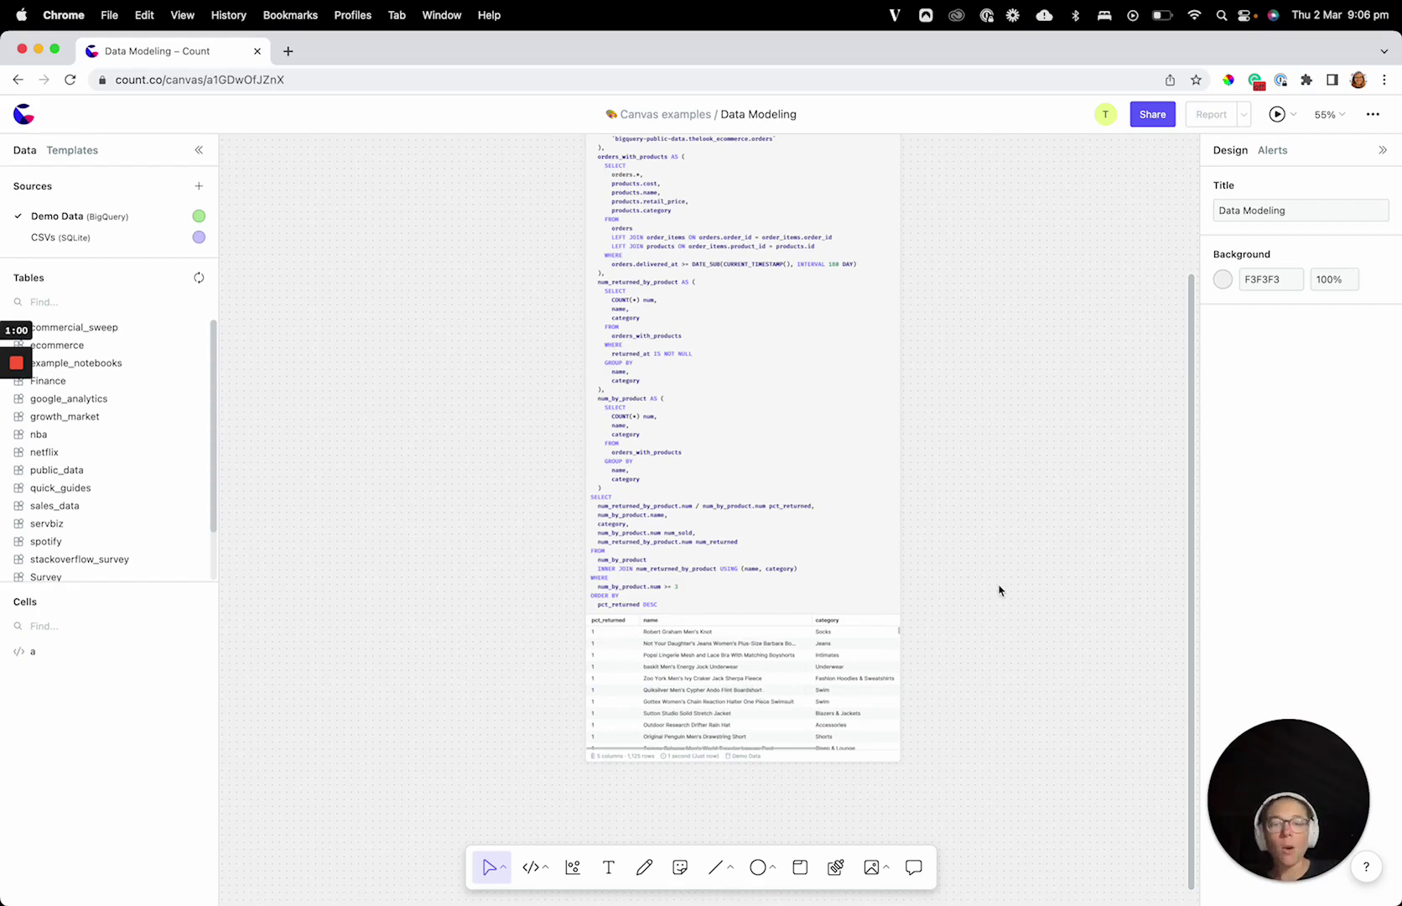
pyautogui.scroll(-5, 998, 579)
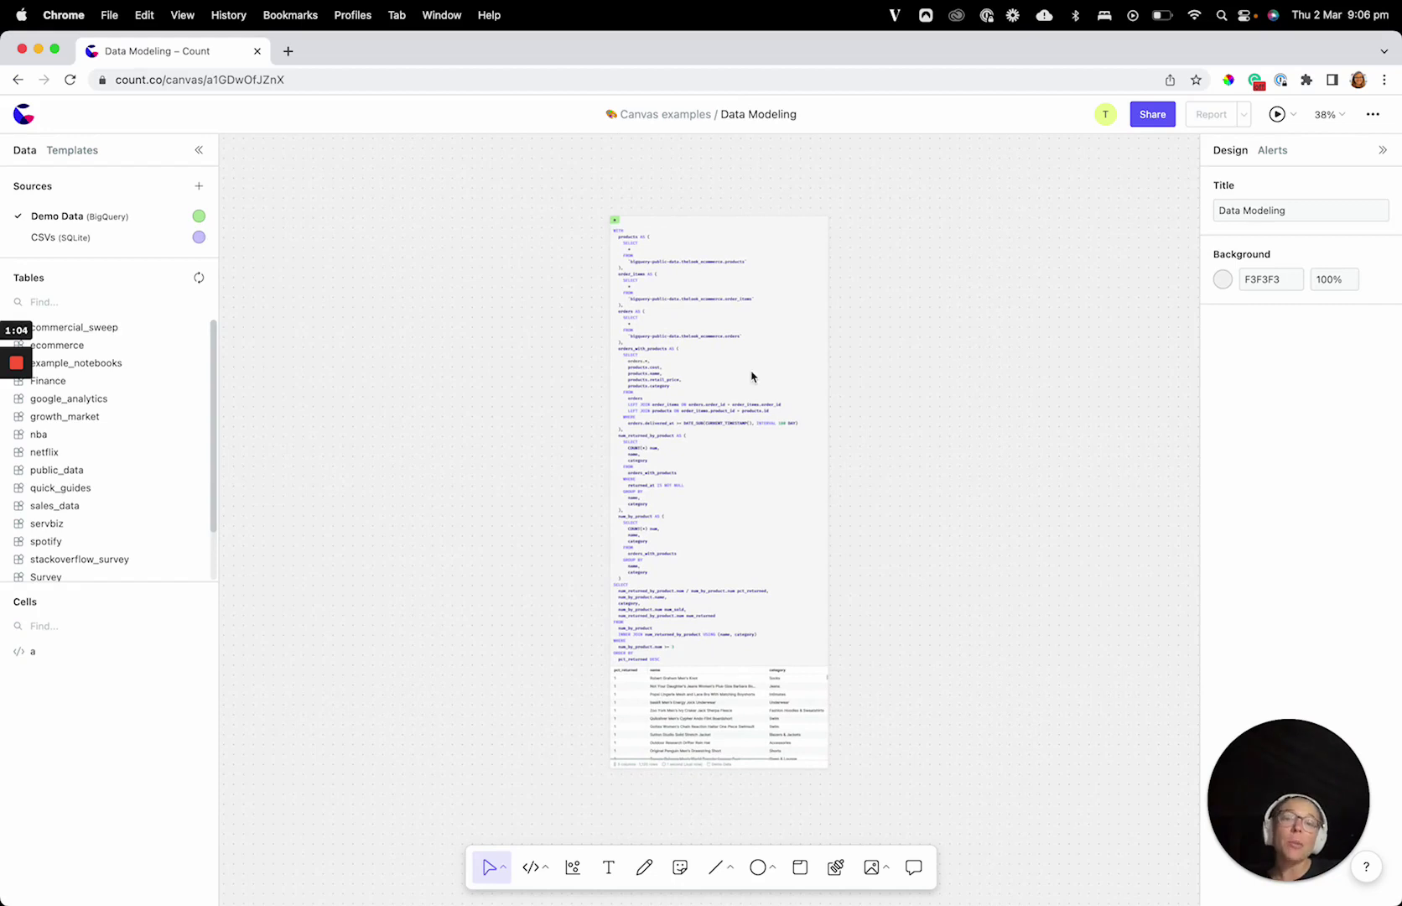
pyautogui.scroll(5, 718, 360)
pyautogui.scroll(5, 719, 360)
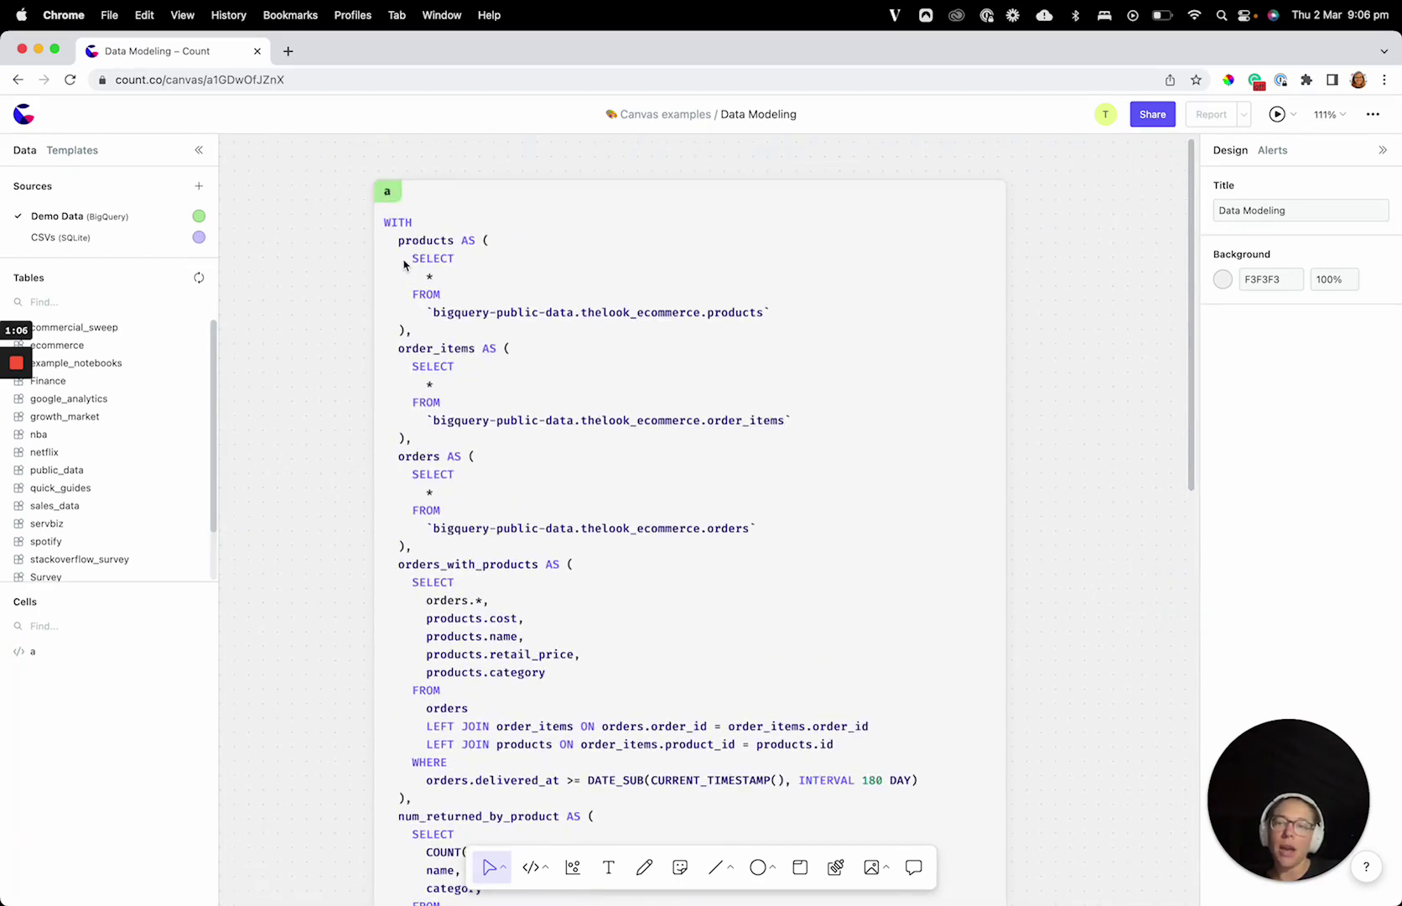
pyautogui.click(403, 264)
pyautogui.click(385, 221)
pyautogui.moveTo(384, 221); pyautogui.dragTo(497, 312)
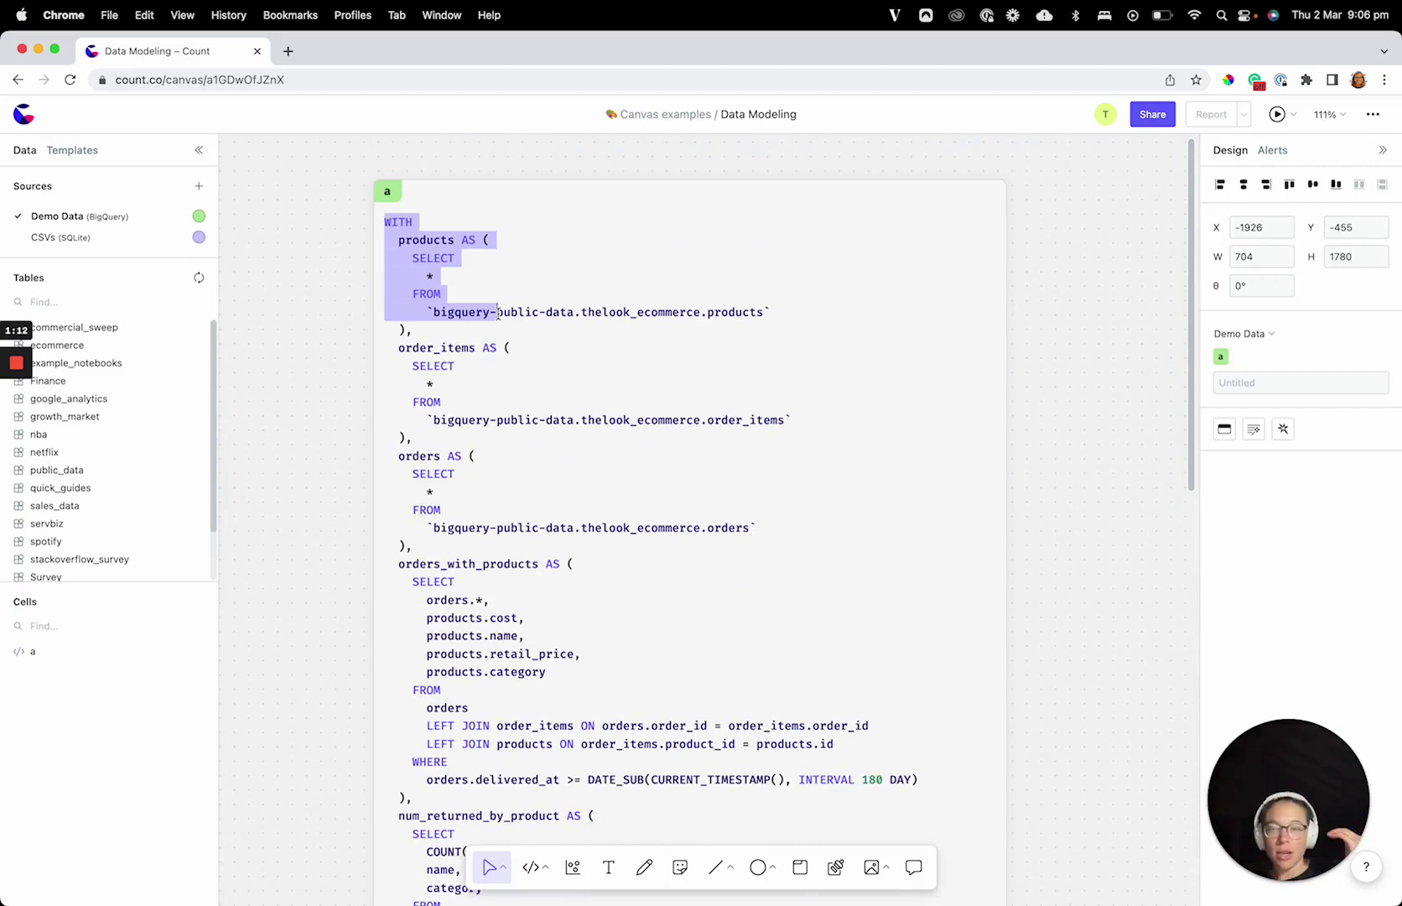
pyautogui.click(333, 358)
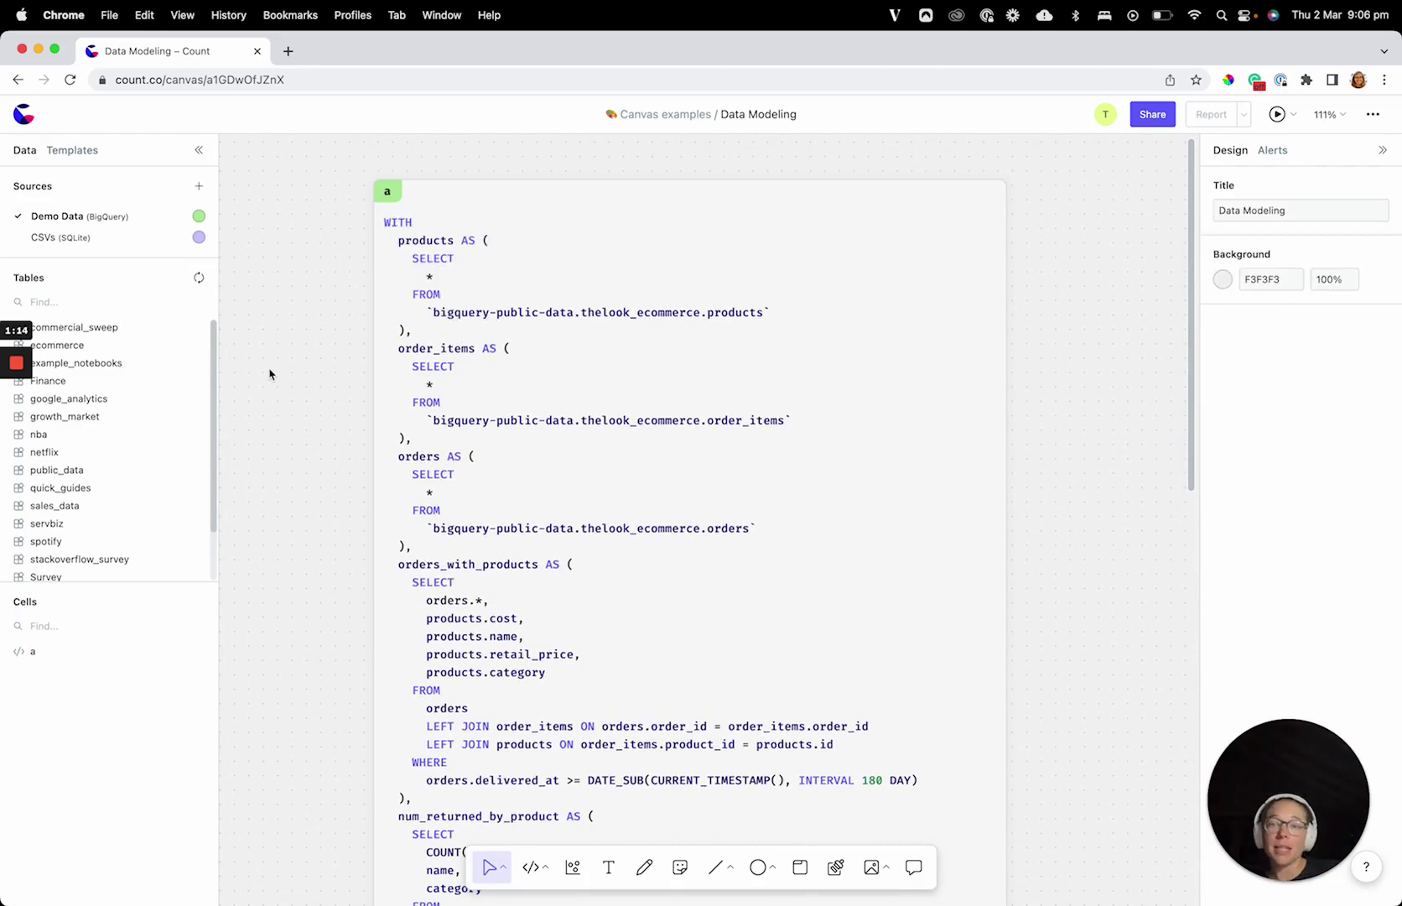
# - Select the whole query cell and split its CTEs into separate linked cells
pyautogui.scroll(-5, 300, 401)
pyautogui.scroll(-2, 300, 401)
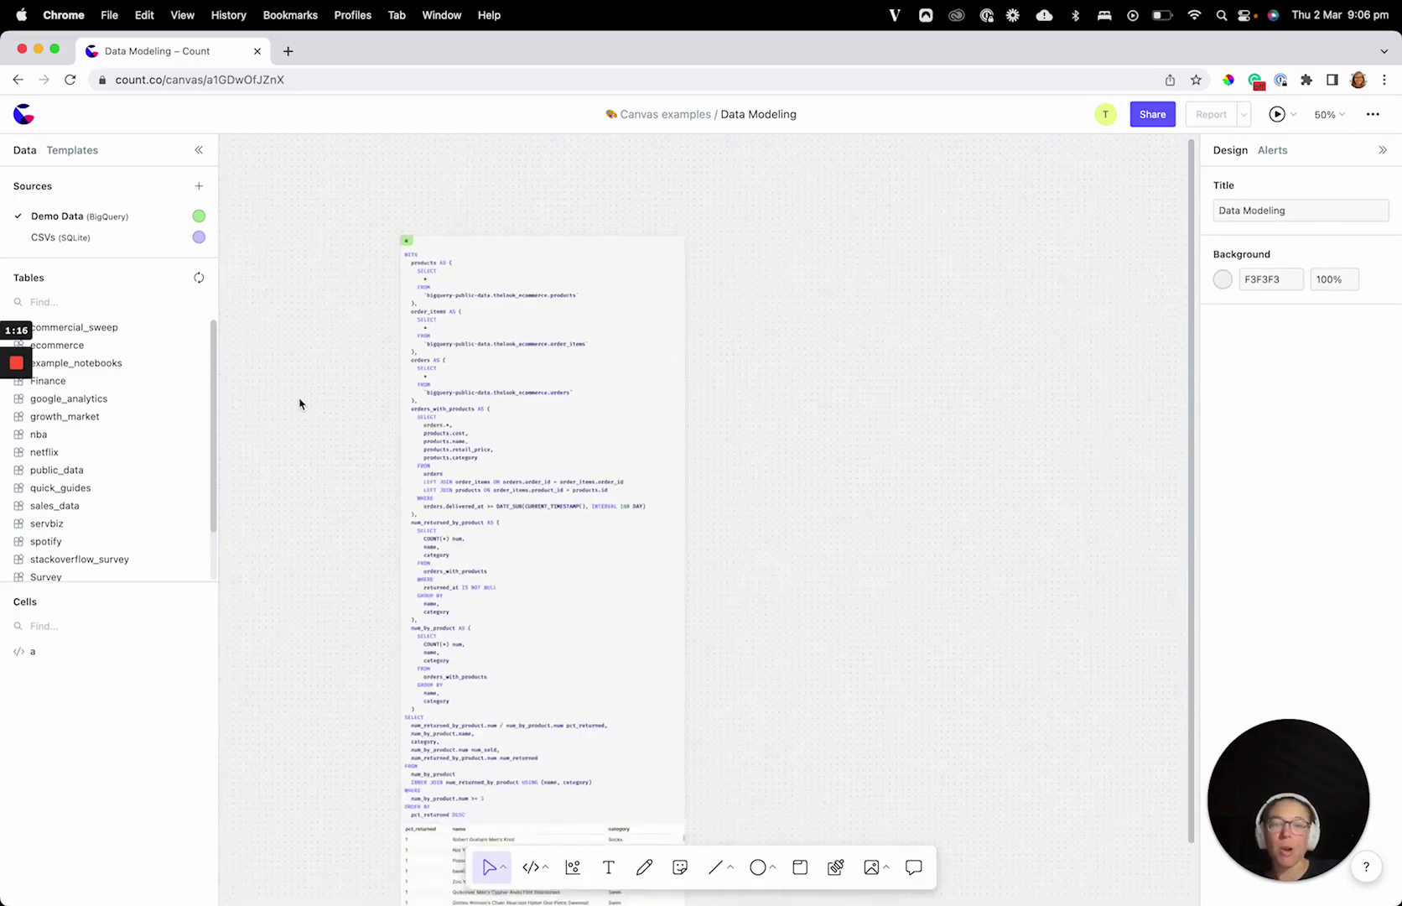
pyautogui.scroll(-3, 300, 401)
pyautogui.hscroll(-2, 300, 401)
pyautogui.click(719, 631)
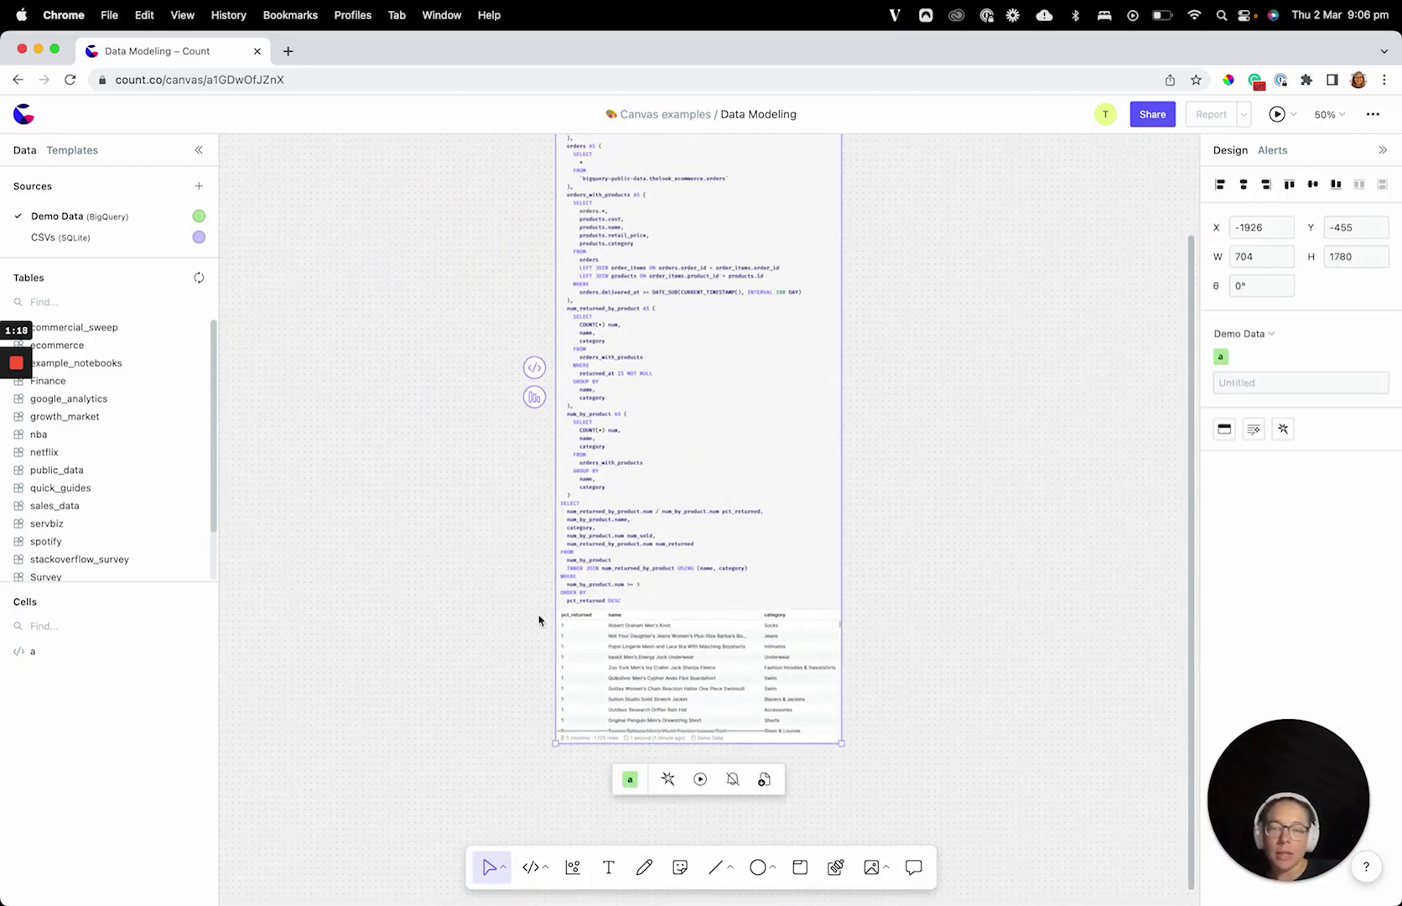
pyautogui.hscroll(1, 528, 617)
pyautogui.scroll(1, 529, 617)
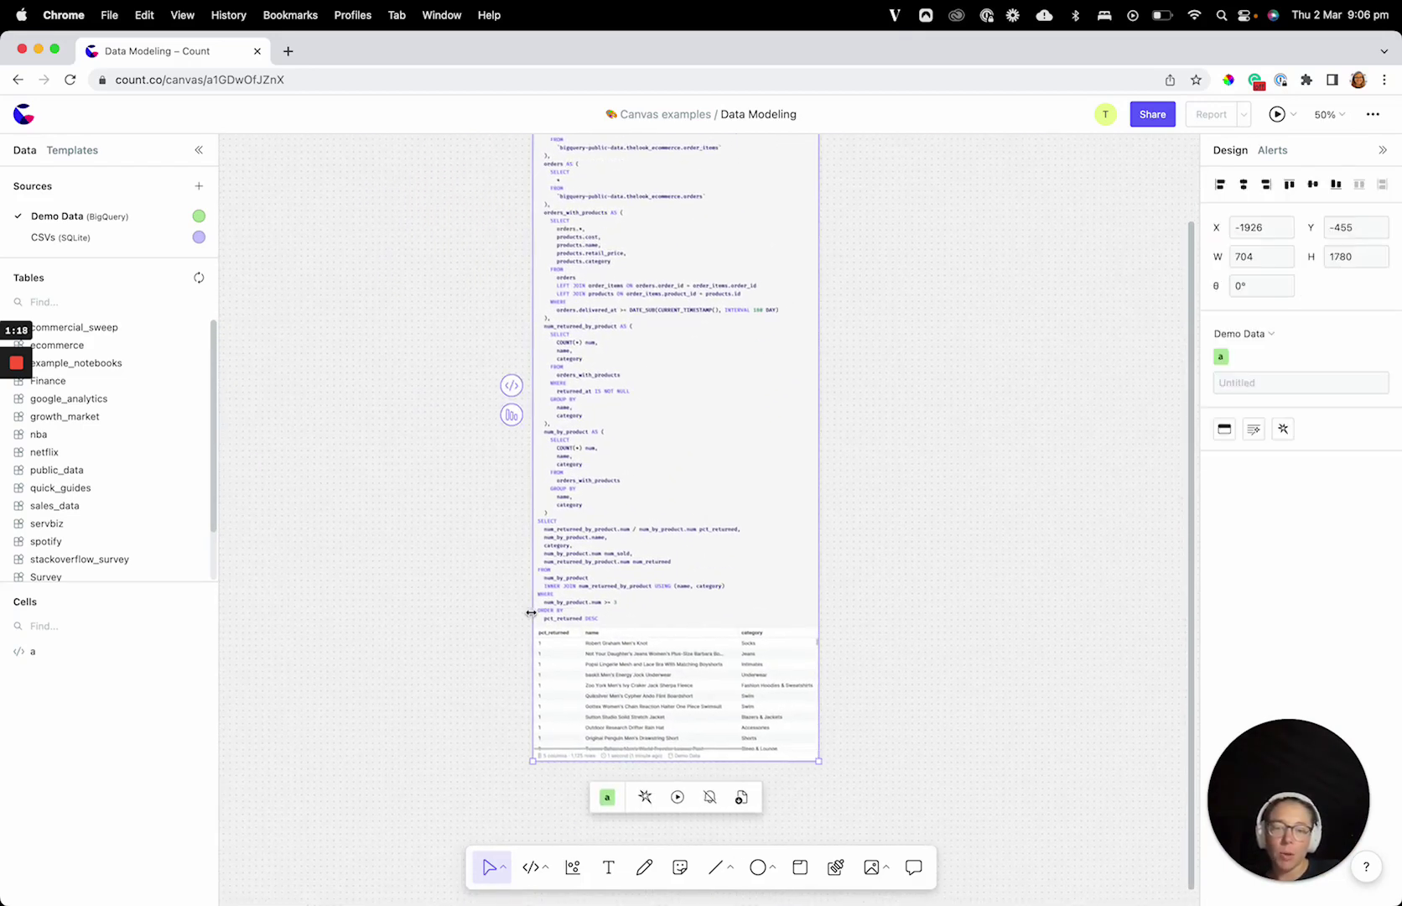
pyautogui.click(645, 796)
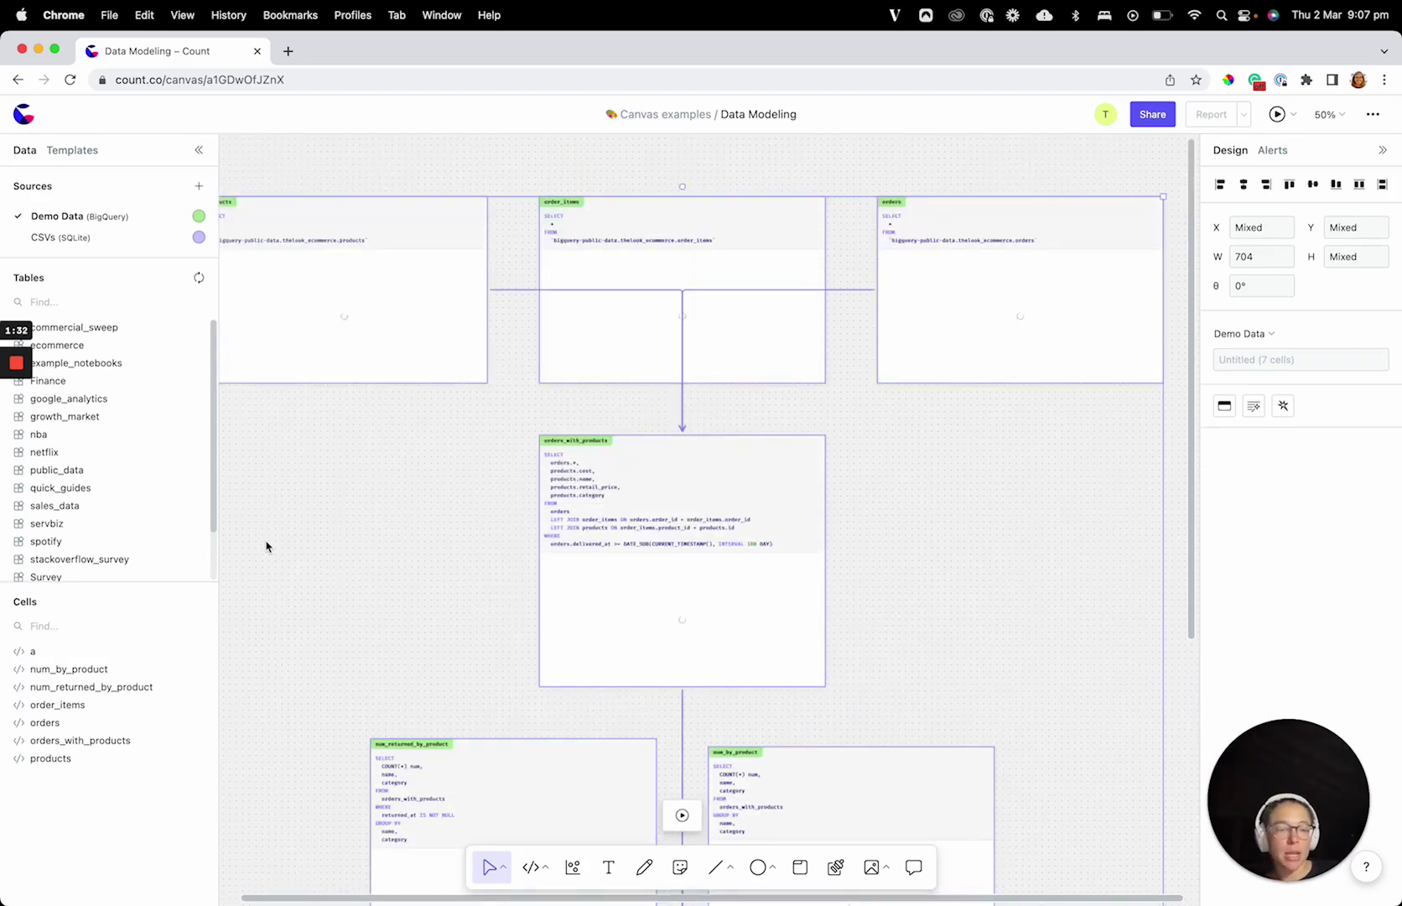
# - Look over the new cell DAG, checking the orders_with_products and final a cells
pyautogui.hscroll(-2, 268, 545)
pyautogui.scroll(1, 268, 545)
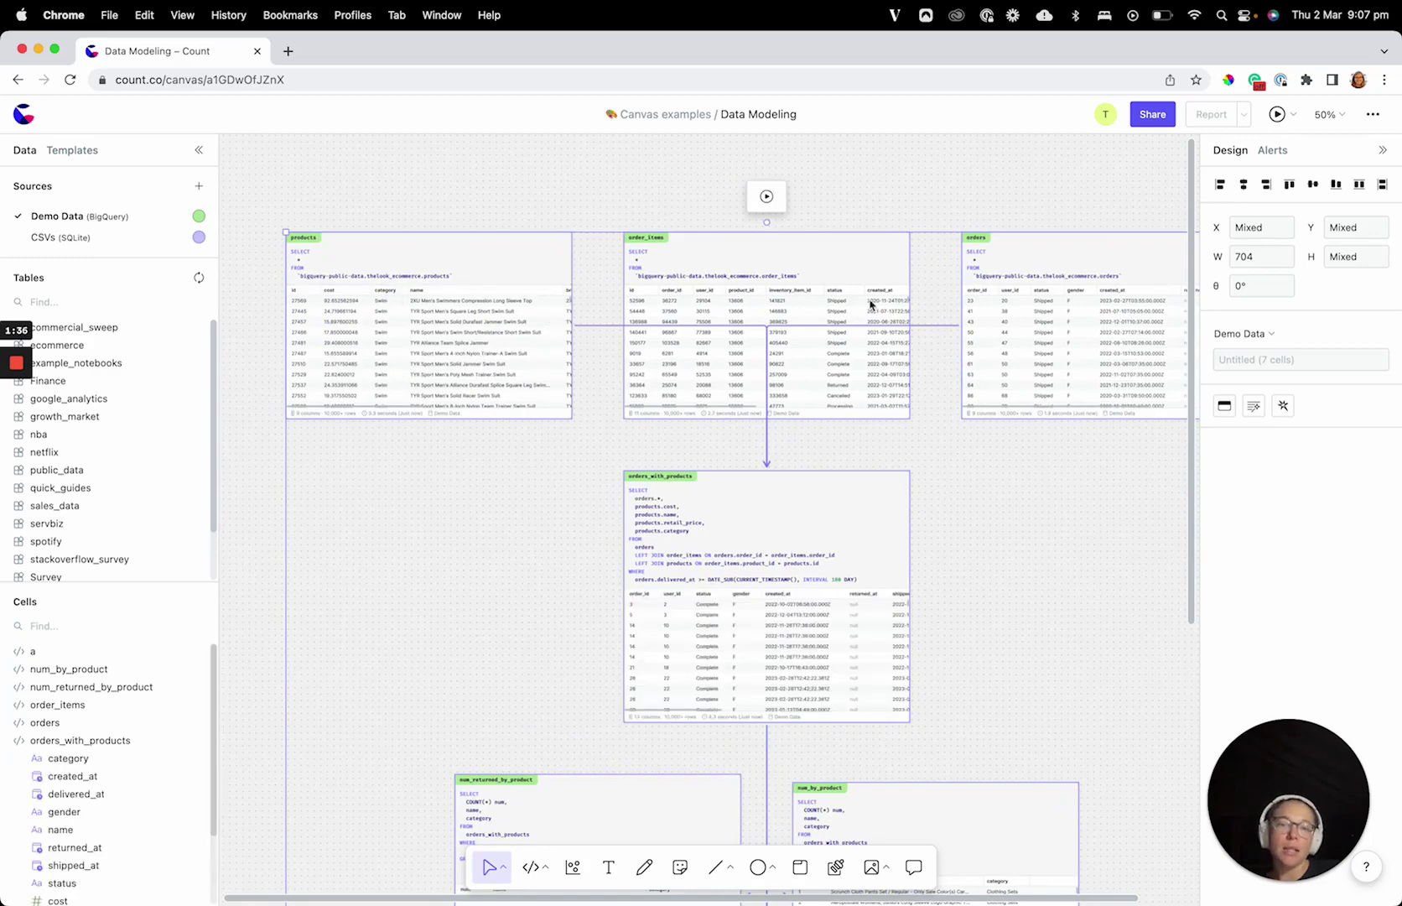
pyautogui.hscroll(2, 1006, 319)
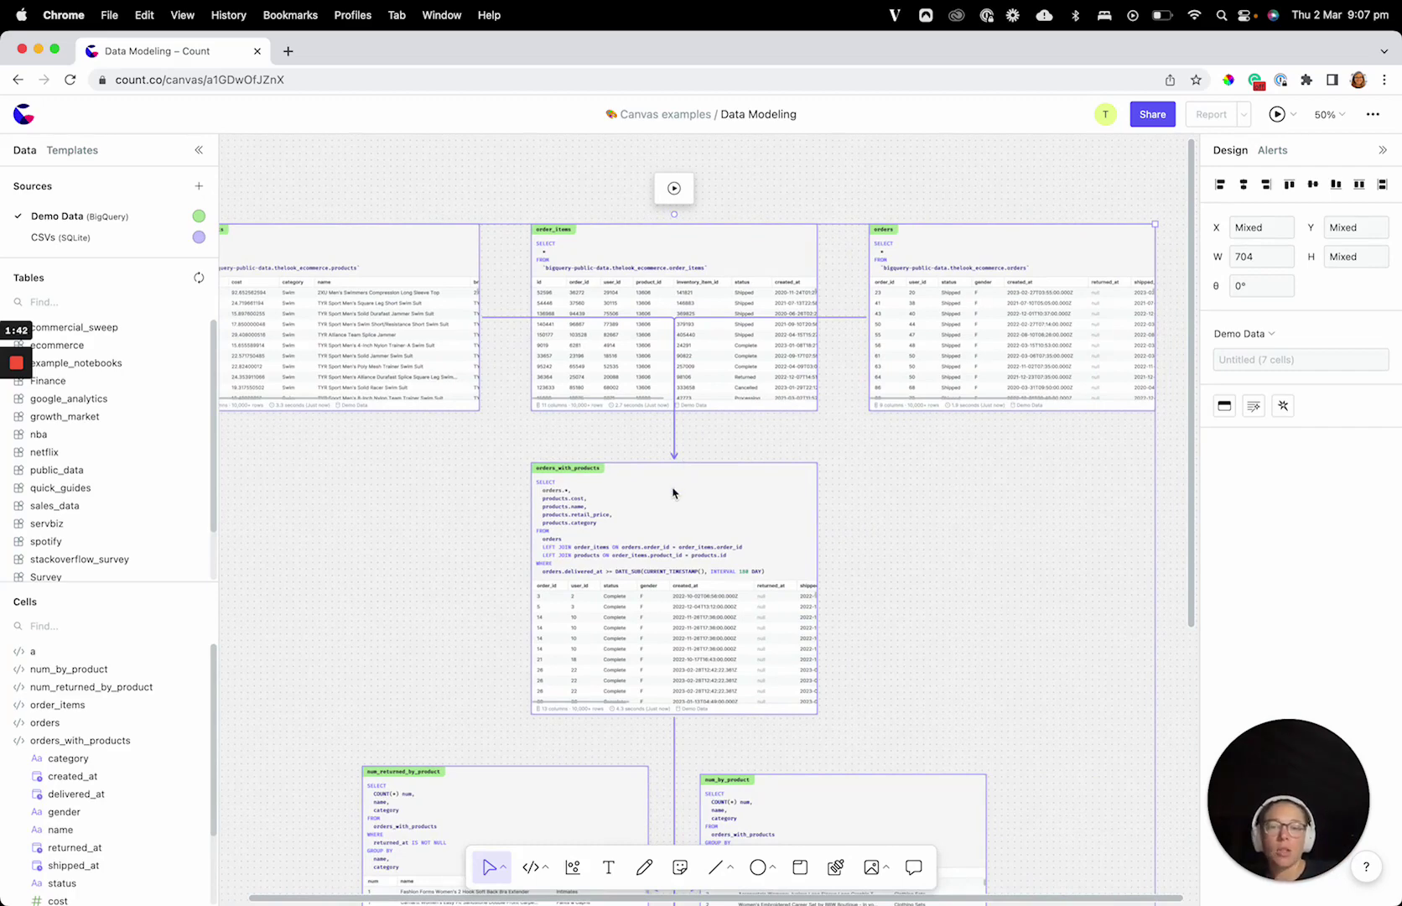
pyautogui.scroll(-5, 675, 493)
pyautogui.scroll(-2, 550, 562)
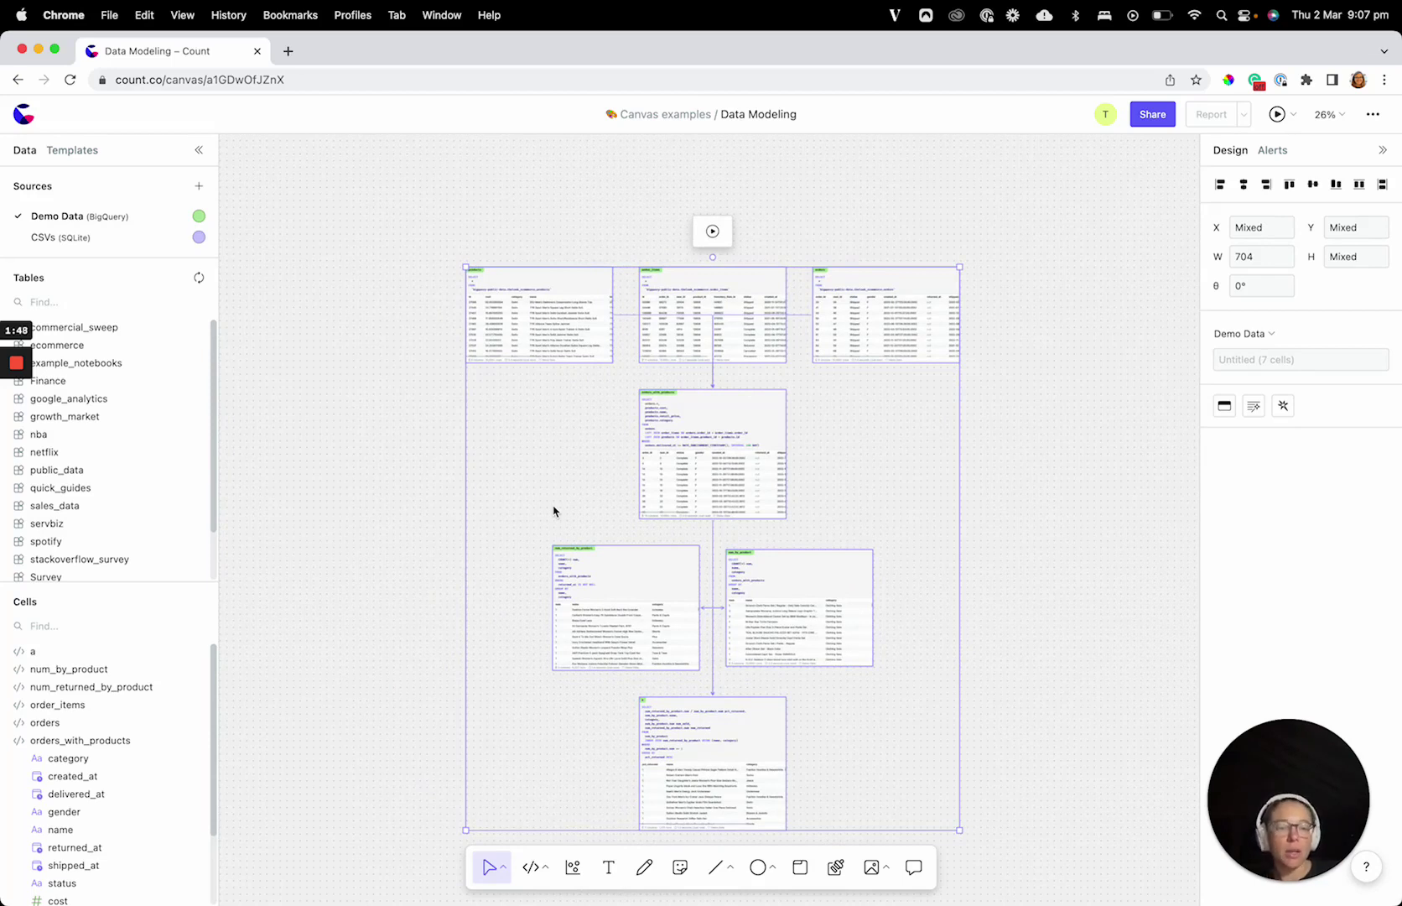
pyautogui.click(575, 479)
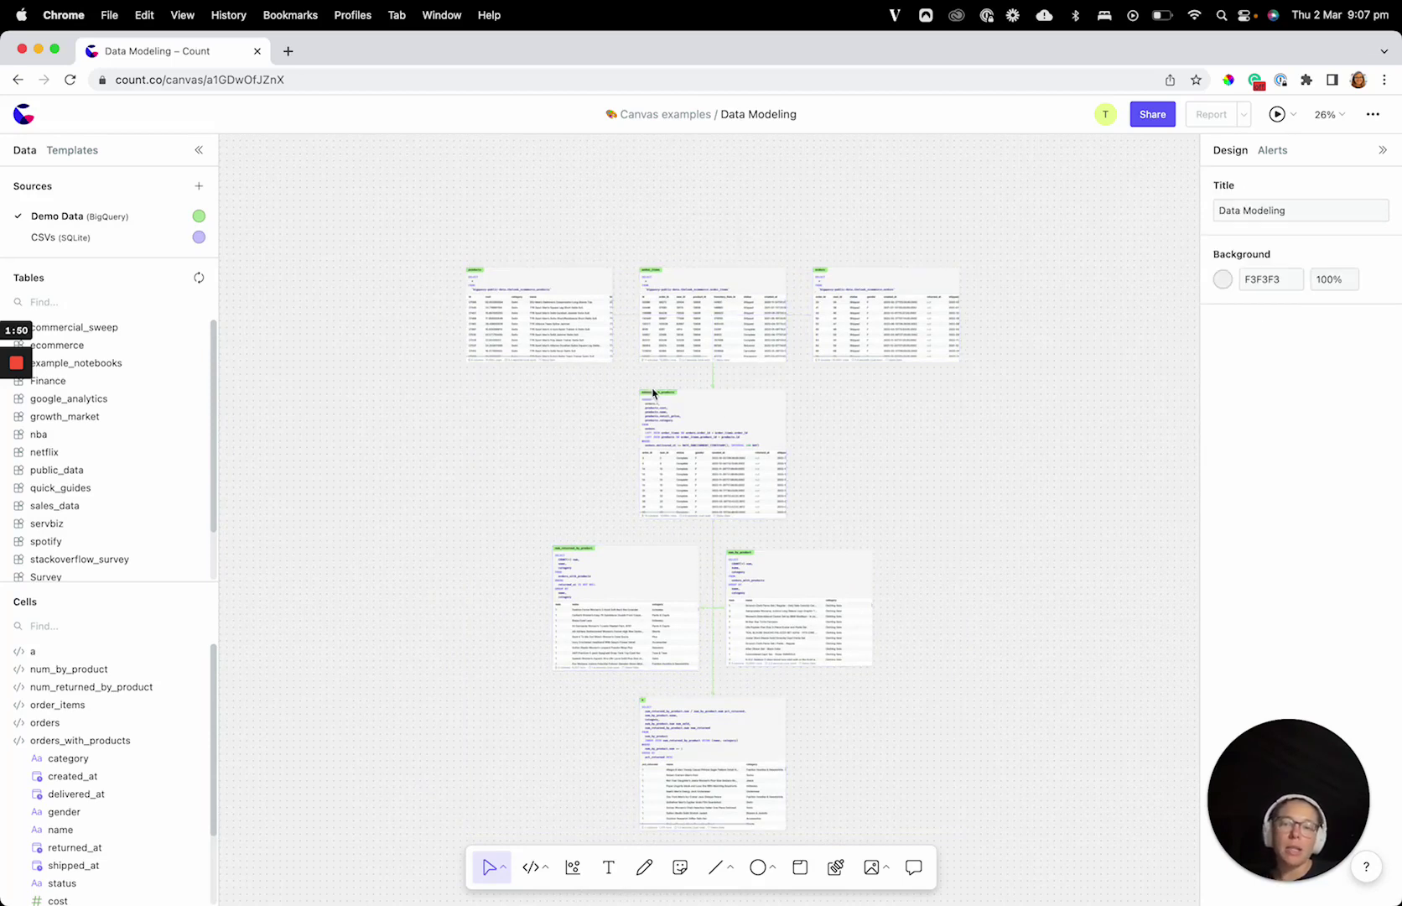
pyautogui.click(751, 424)
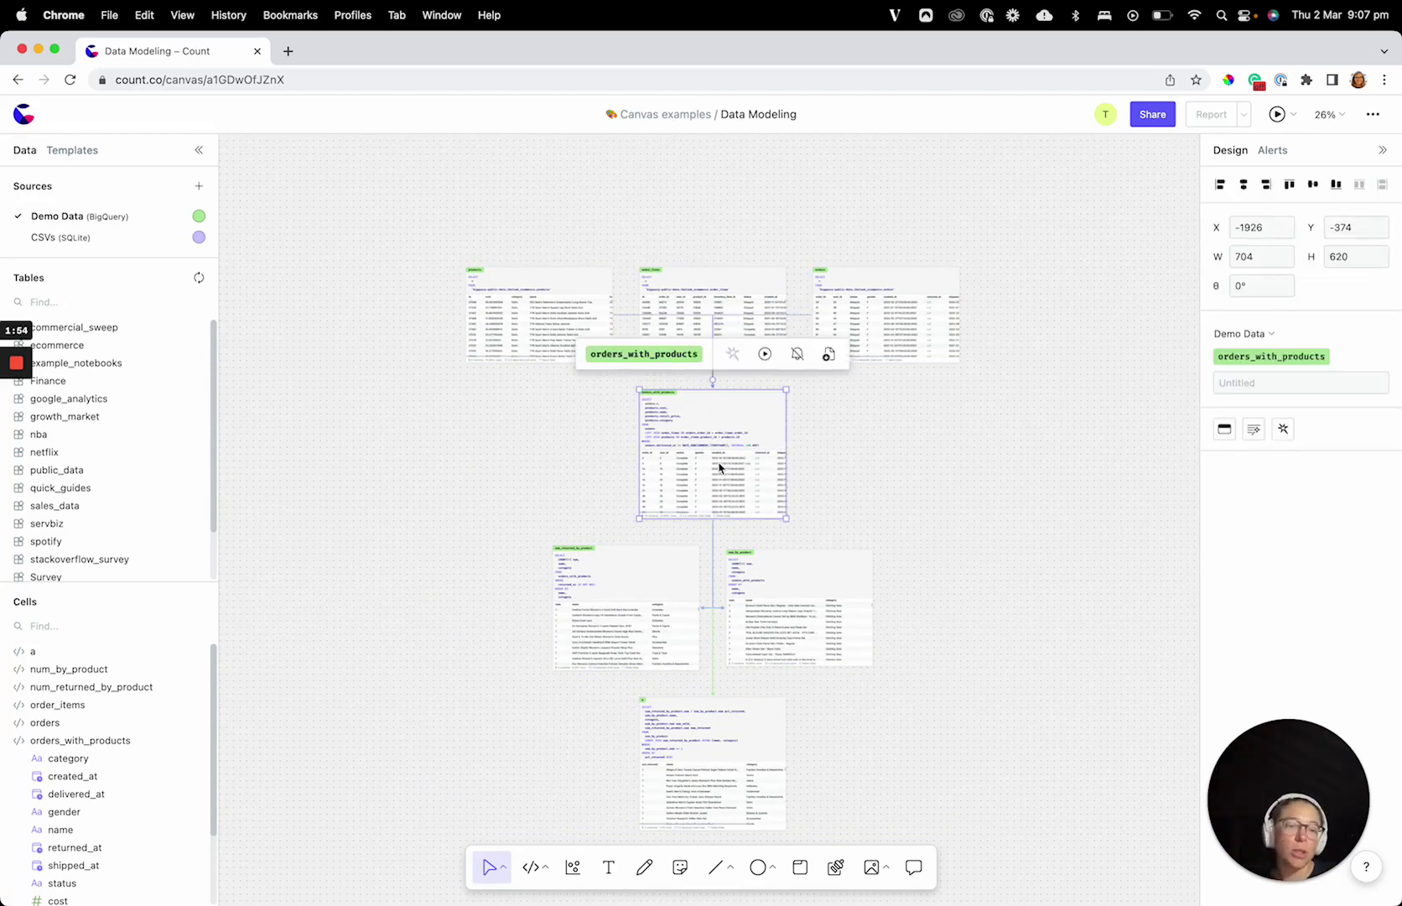
pyautogui.scroll(-1, 654, 671)
pyautogui.click(696, 702)
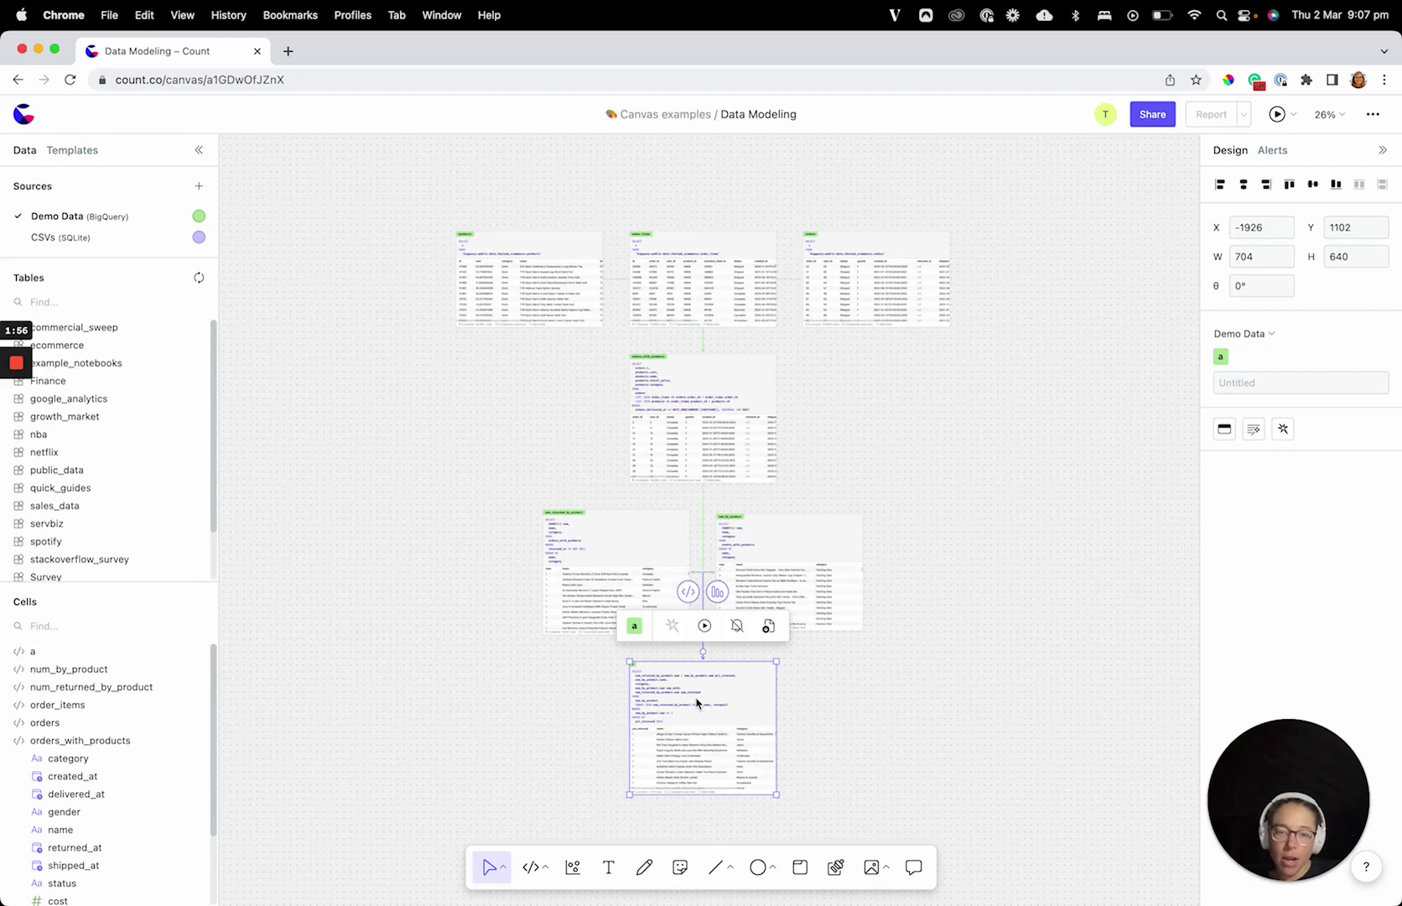
pyautogui.scroll(2, 684, 378)
pyautogui.scroll(5, 545, 361)
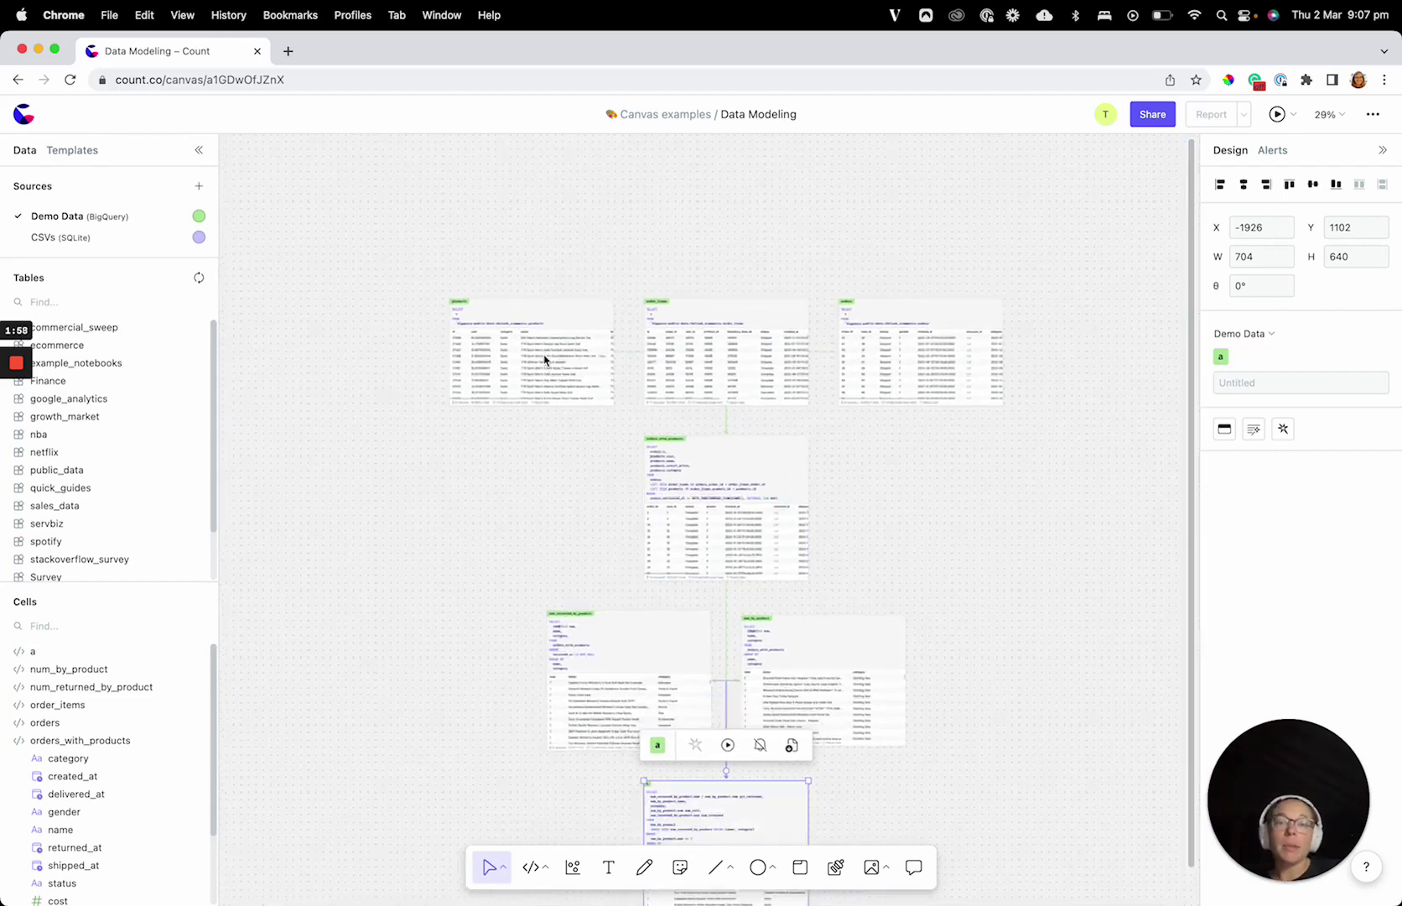
# - Place a yellow 'Base tables' sticky note left of the products cell, then zoom out
pyautogui.click(680, 867)
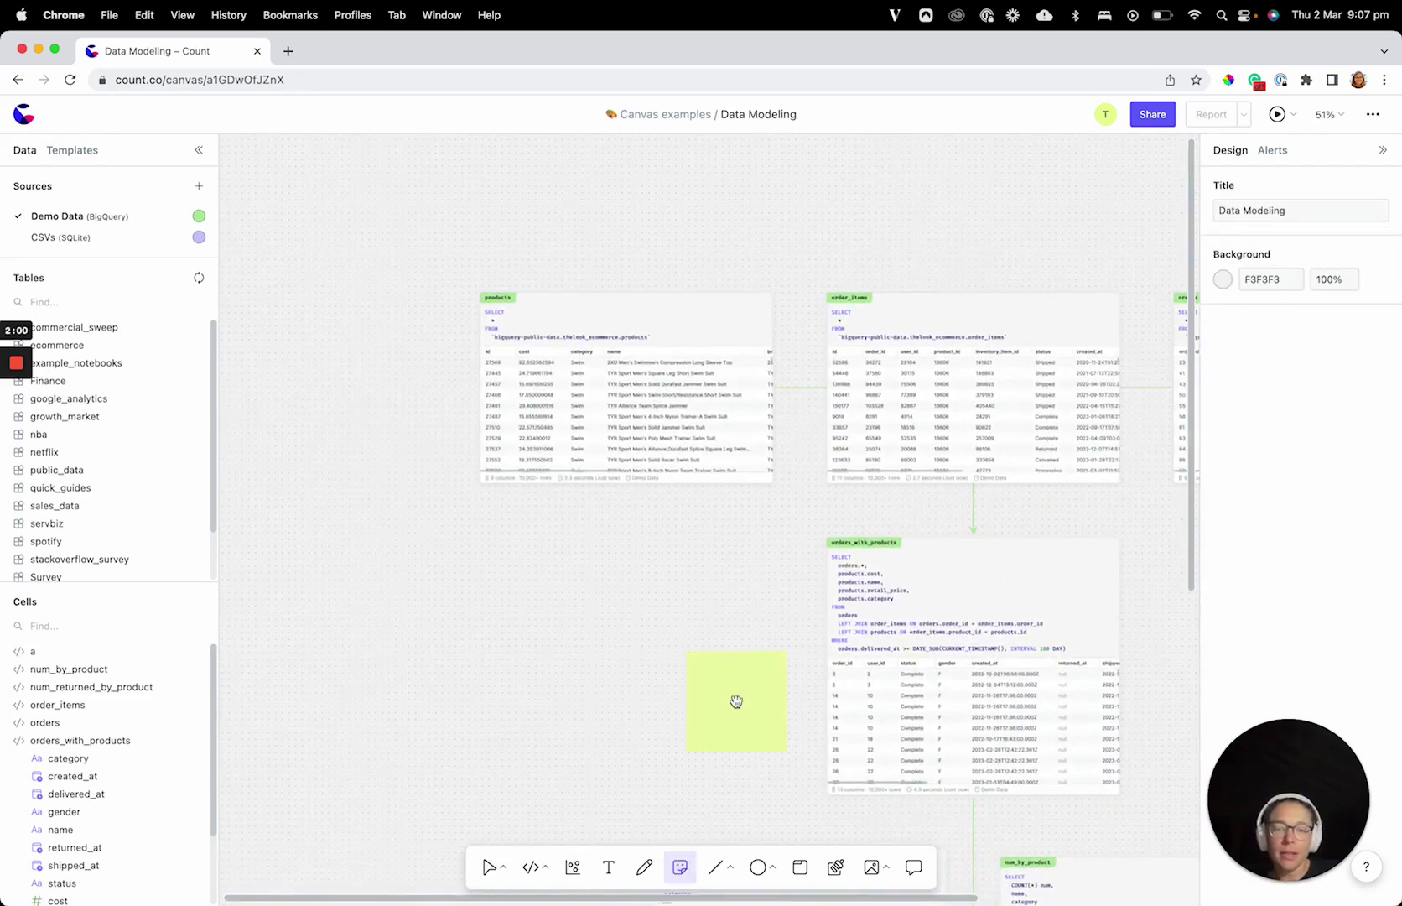
pyautogui.click(364, 399)
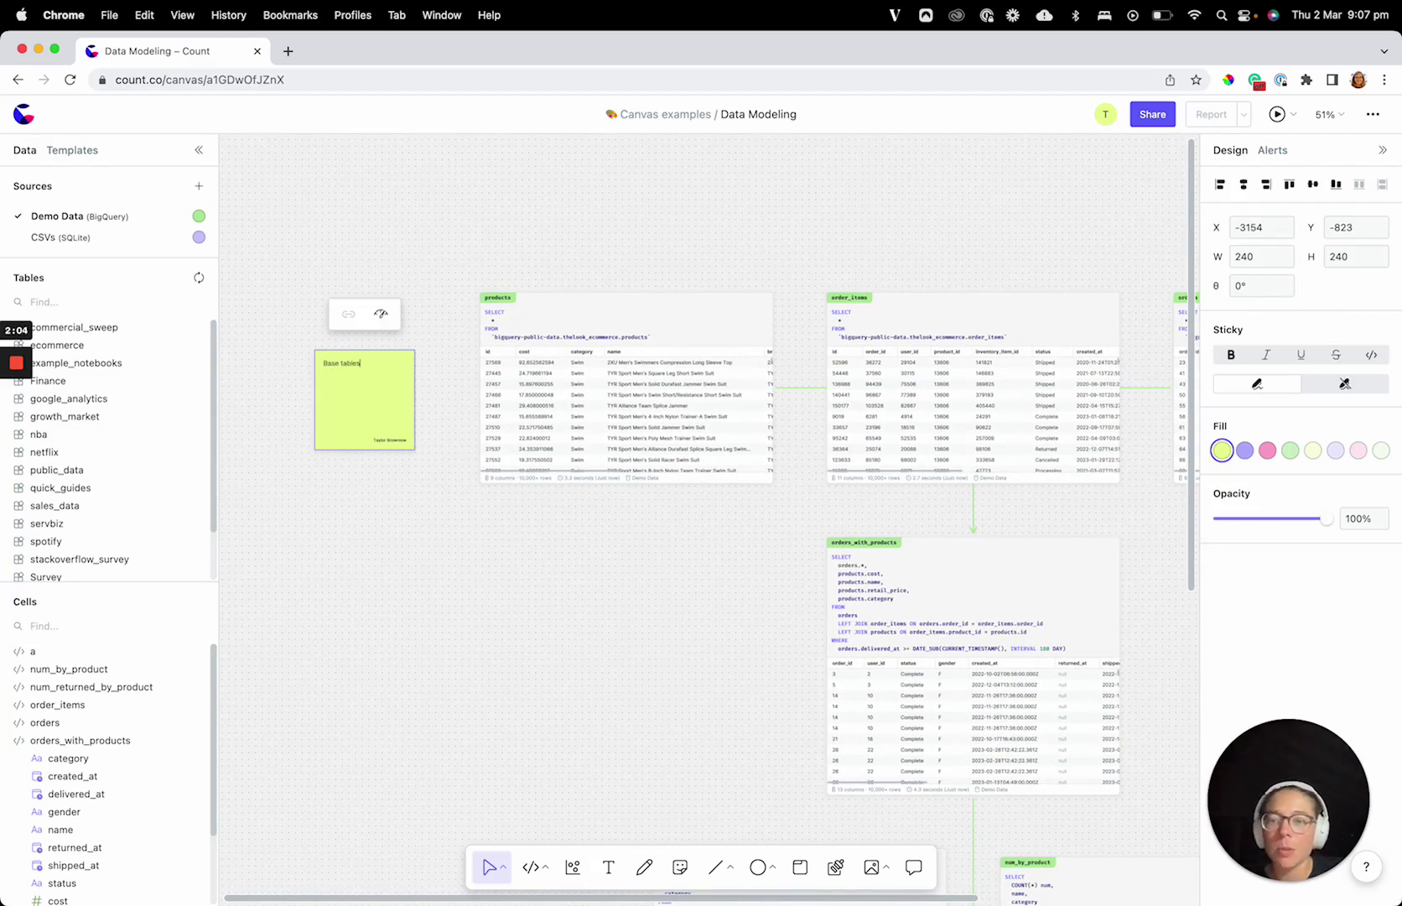
pyautogui.click(388, 499)
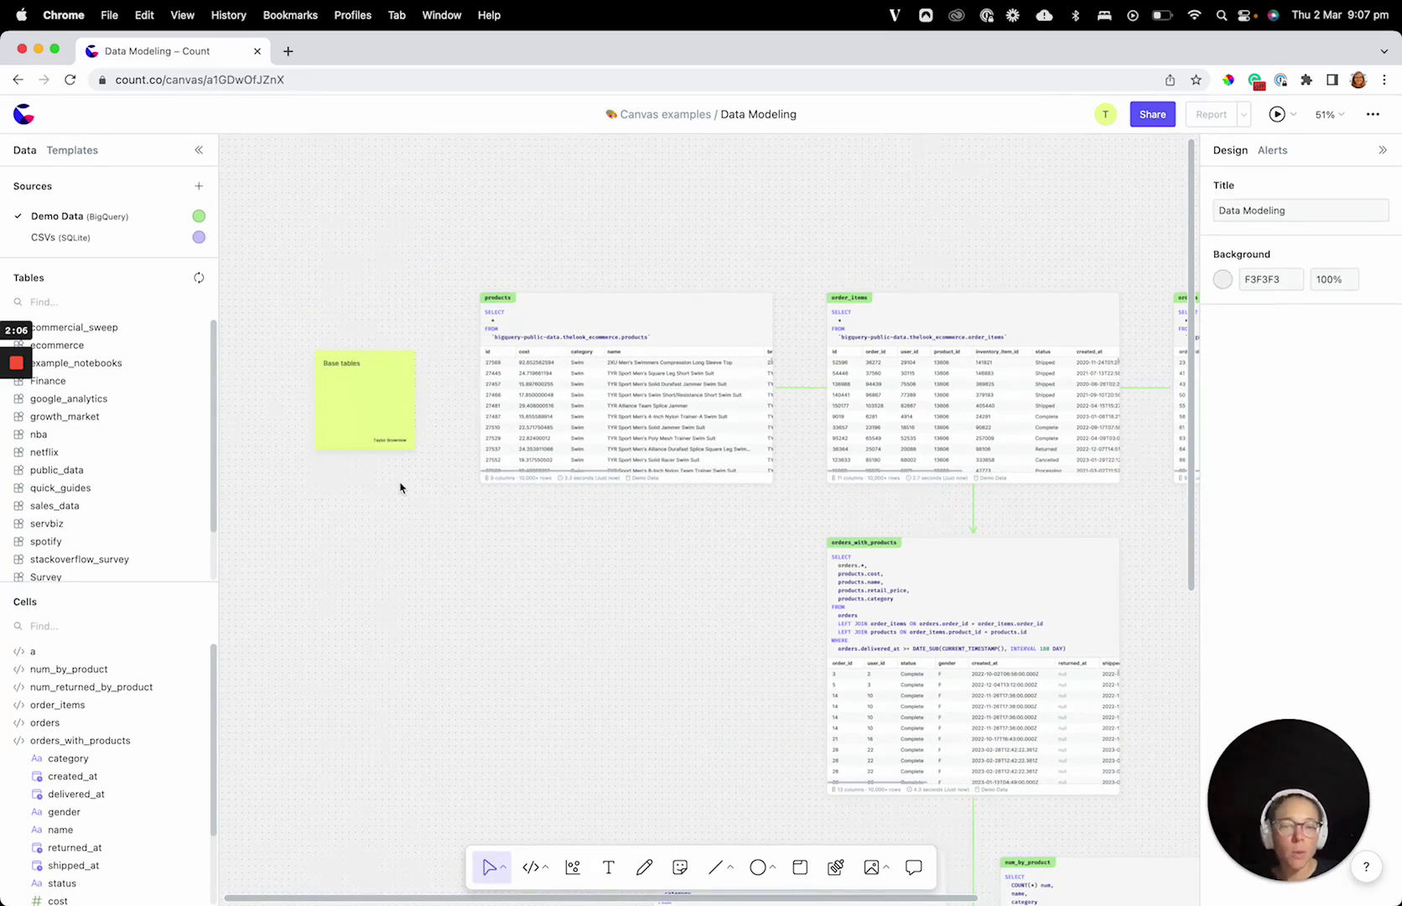
pyautogui.scroll(-2, 395, 491)
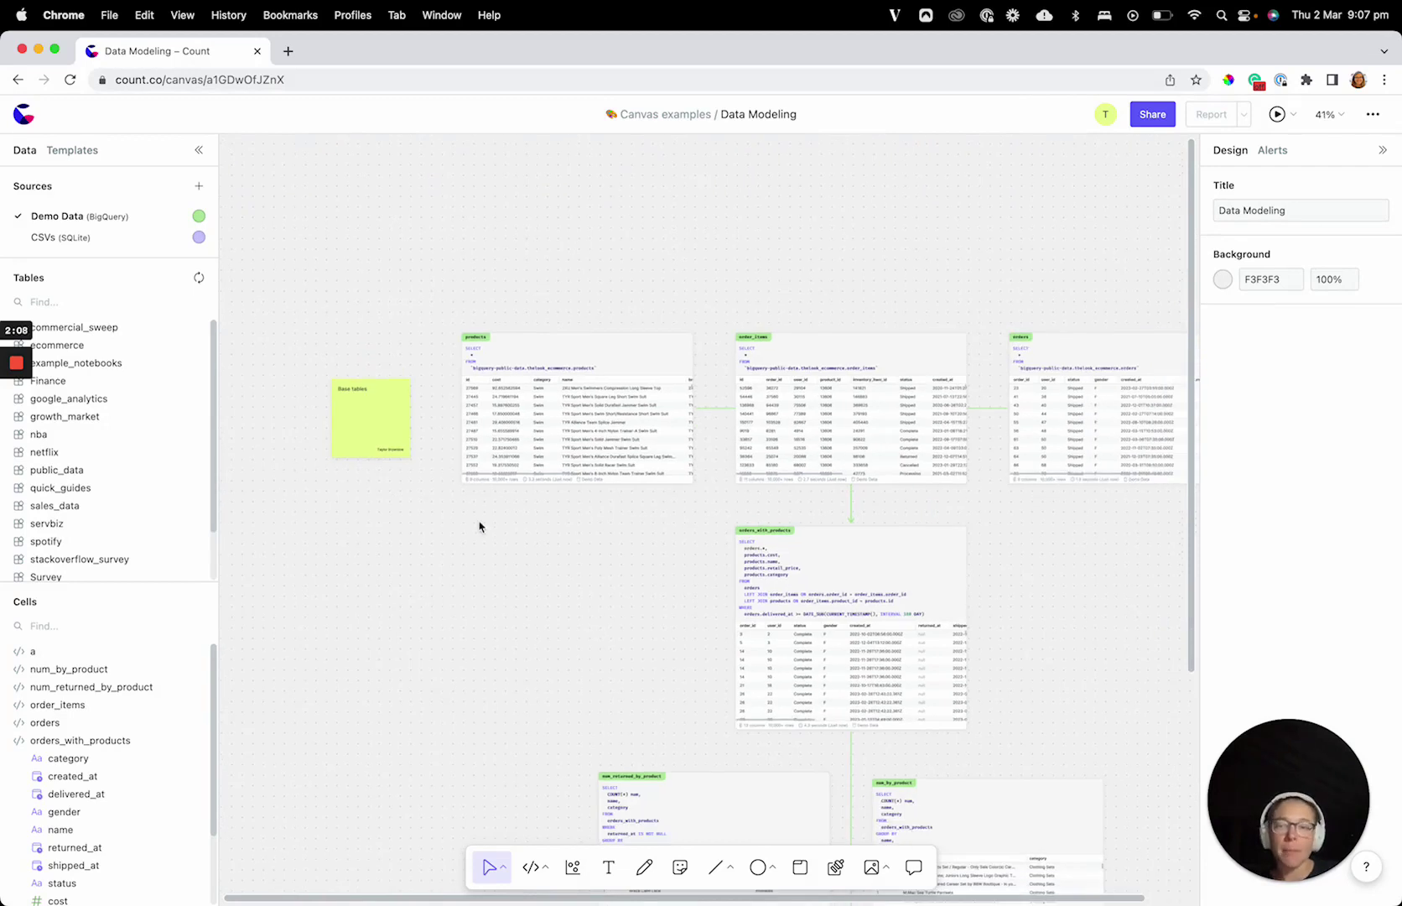
pyautogui.scroll(-2, 487, 530)
pyautogui.hscroll(2, 486, 530)
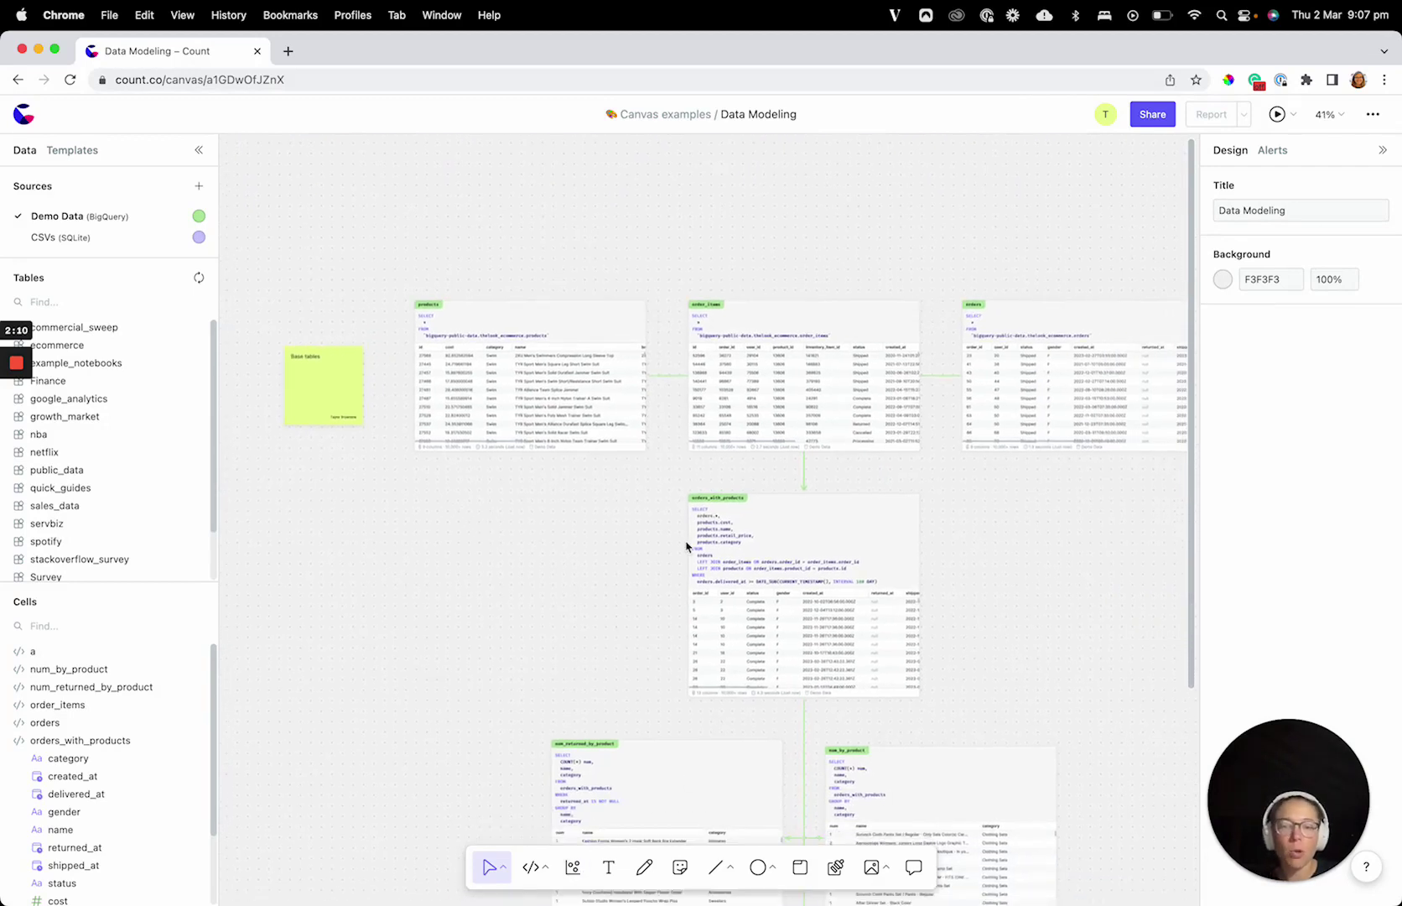
pyautogui.hscroll(5, 852, 495)
pyautogui.scroll(1, 852, 494)
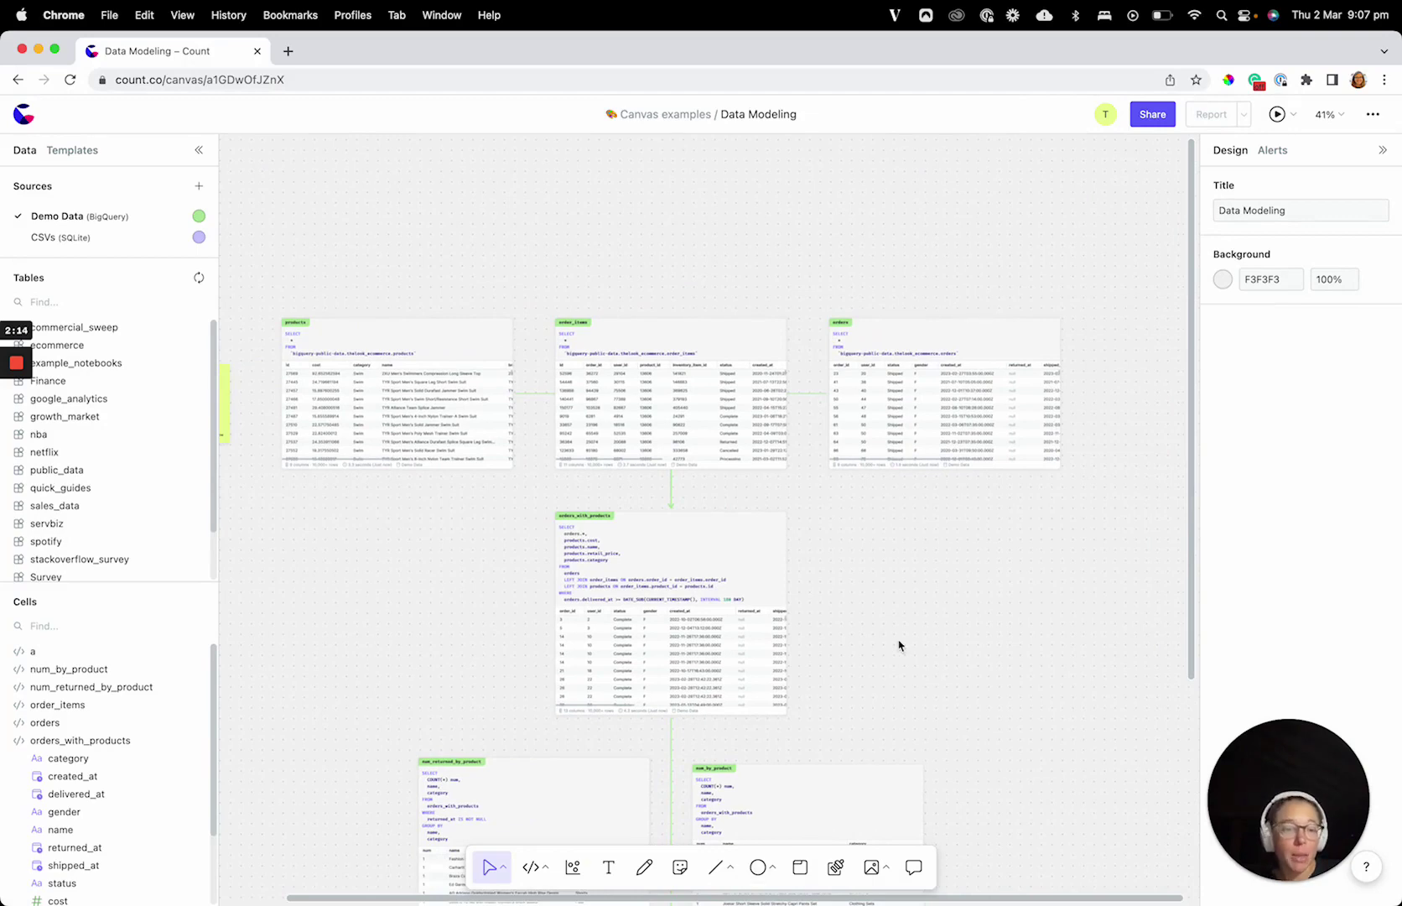
pyautogui.scroll(-5, 902, 646)
pyautogui.scroll(-1, 921, 667)
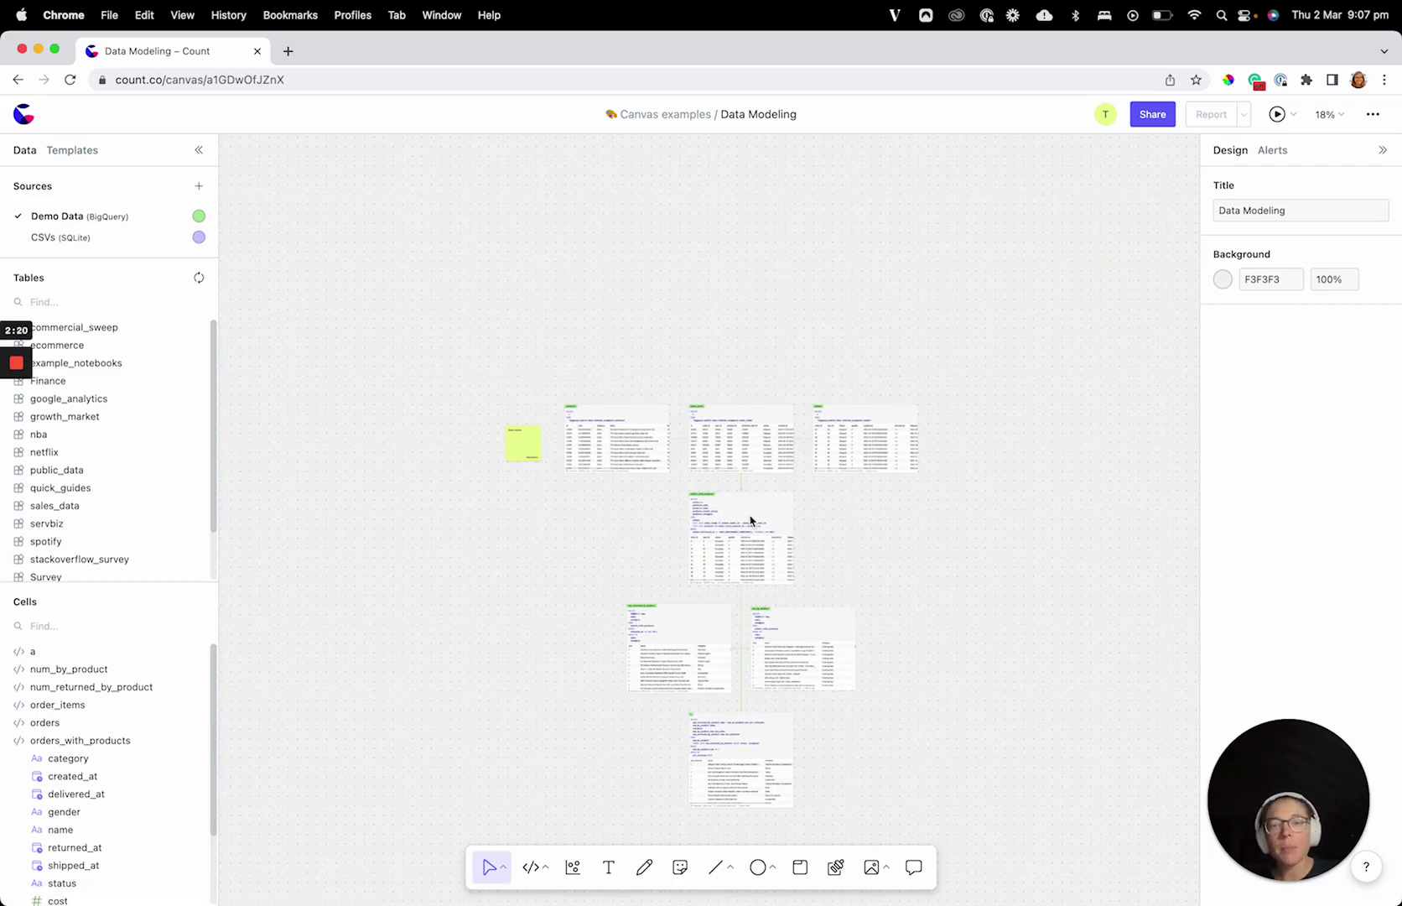
pyautogui.scroll(5, 751, 520)
pyautogui.scroll(-3, 623, 466)
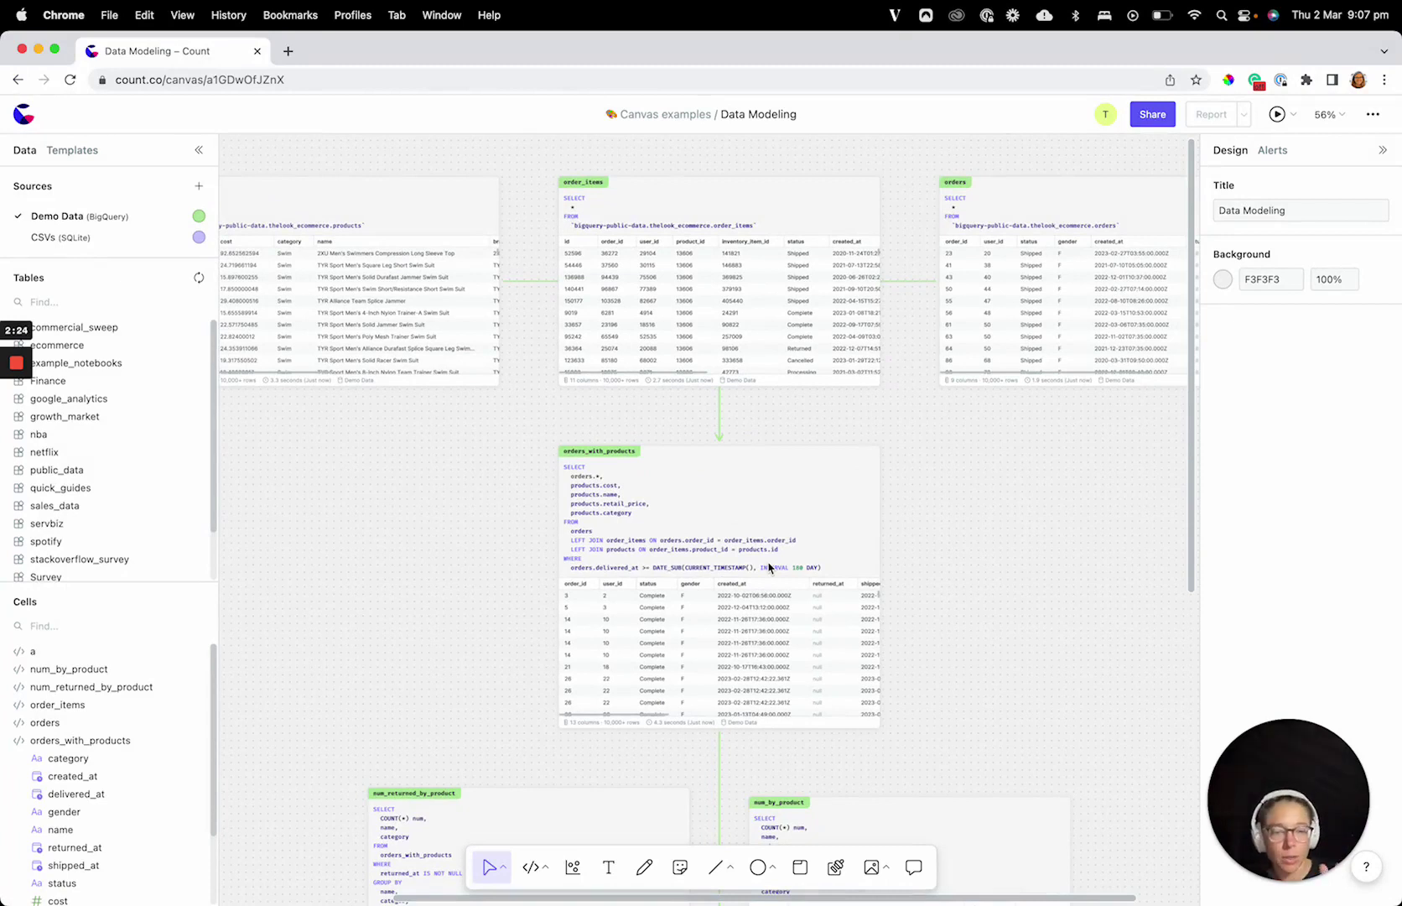
pyautogui.click(726, 509)
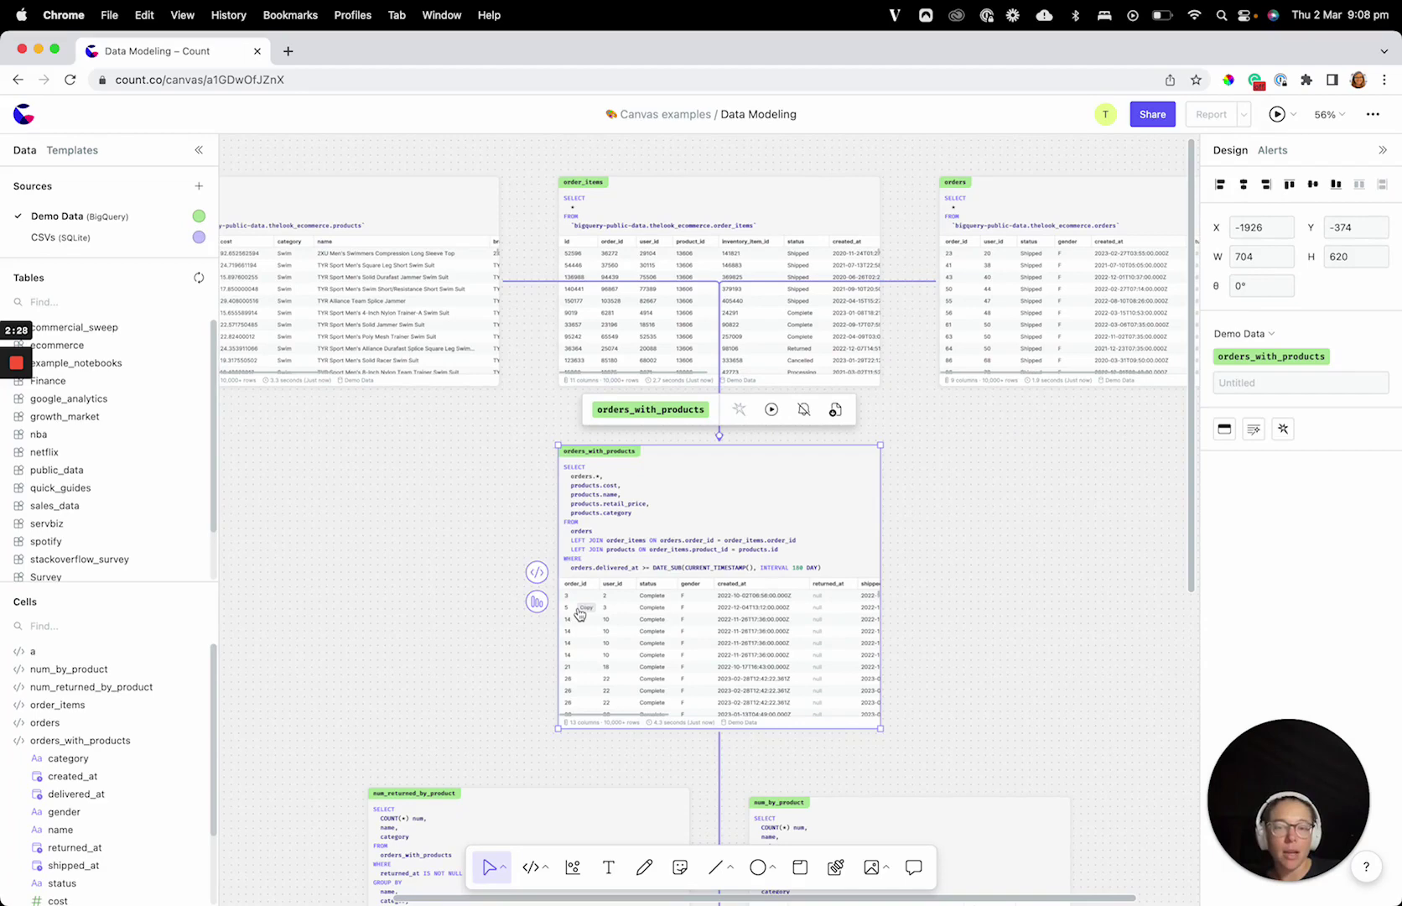
pyautogui.scroll(4, 555, 647)
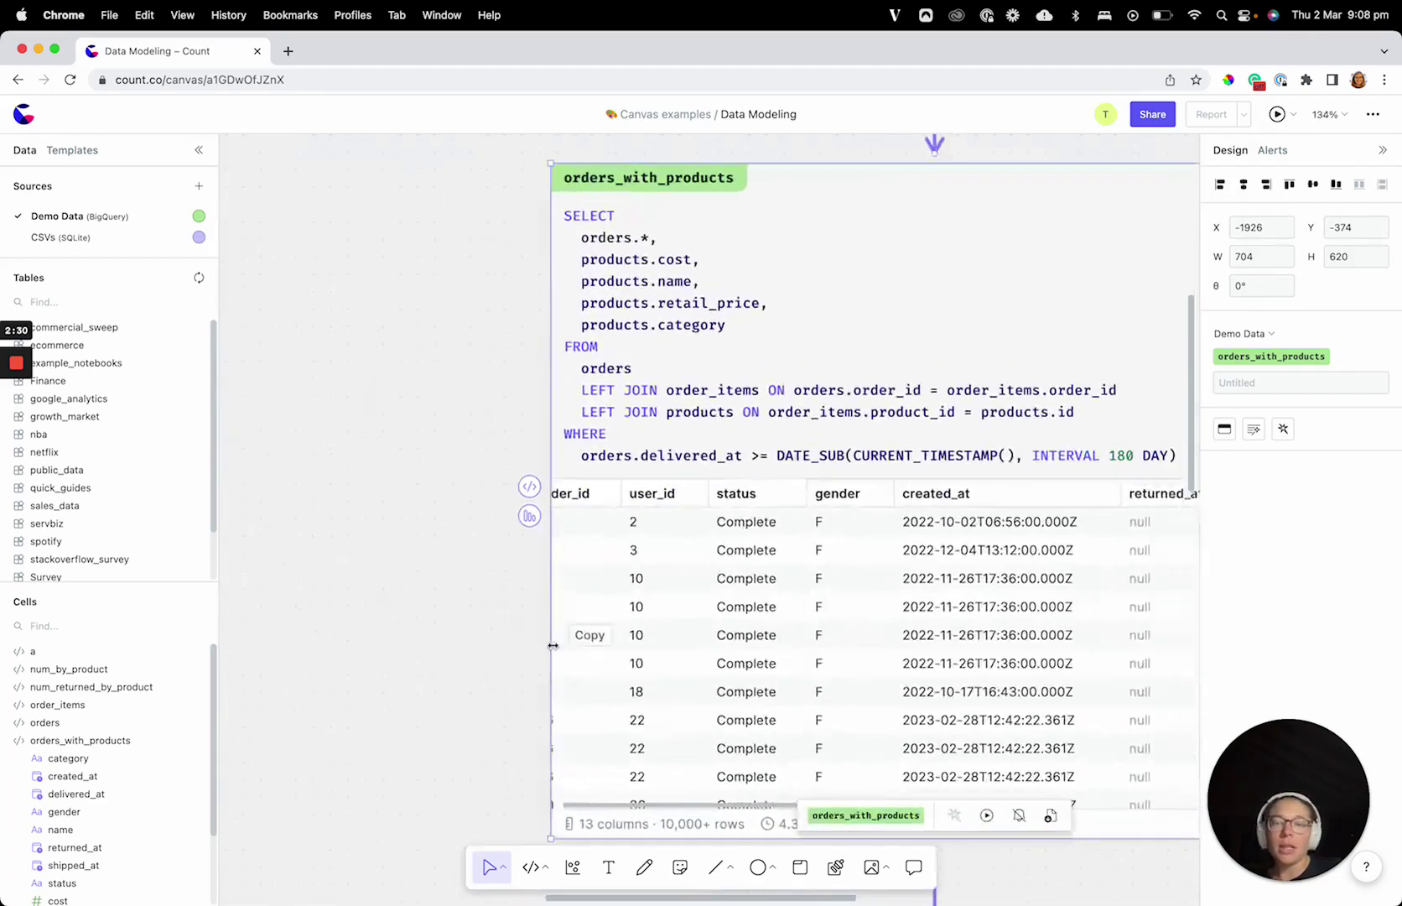
pyautogui.hscroll(5, 485, 600)
pyautogui.scroll(-3, 547, 510)
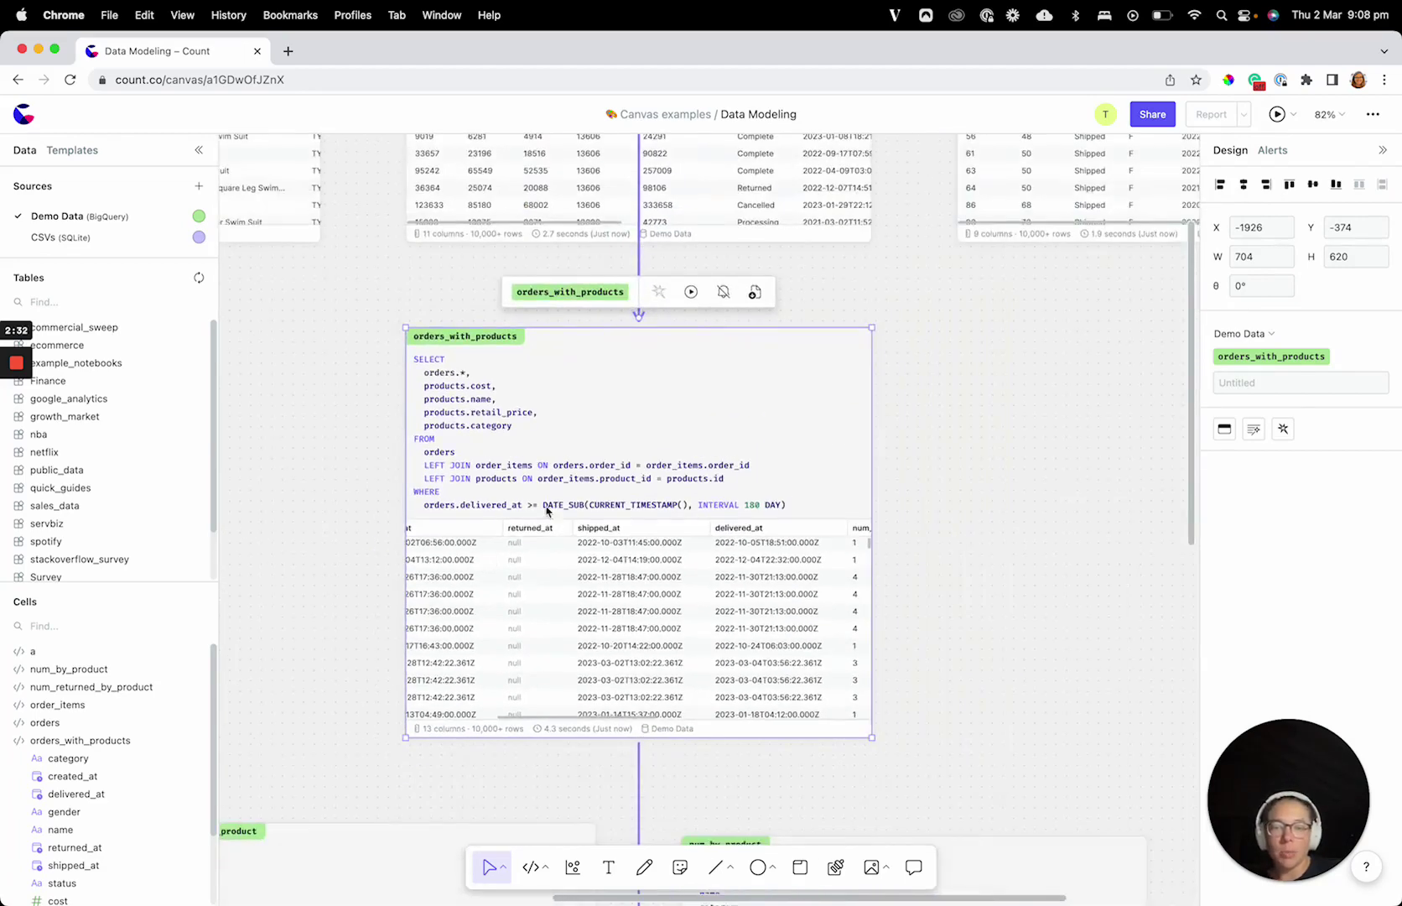
pyautogui.hscroll(-5, 523, 577)
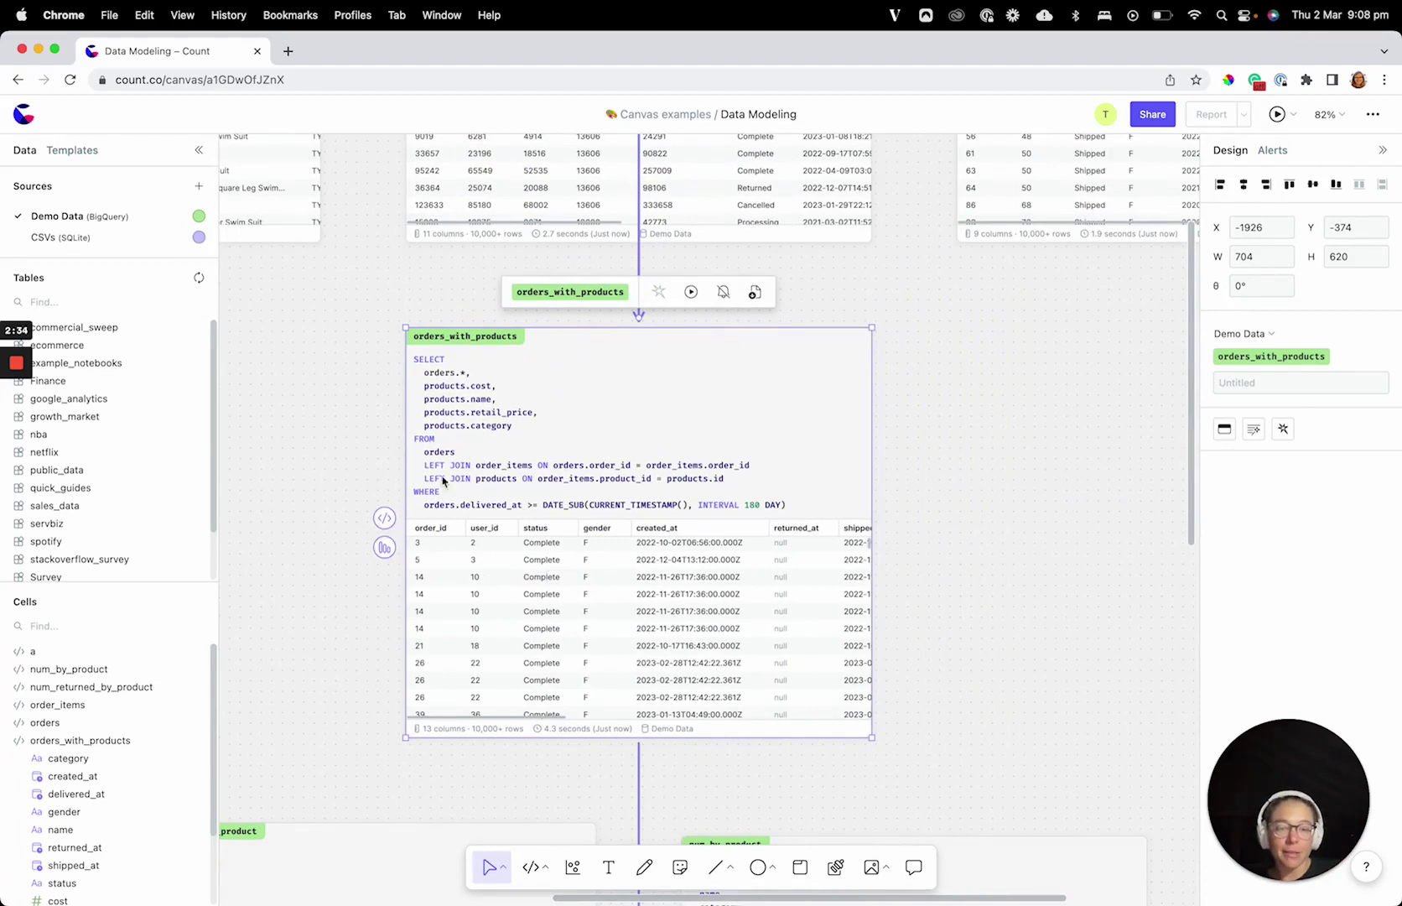
pyautogui.hscroll(-5, 332, 443)
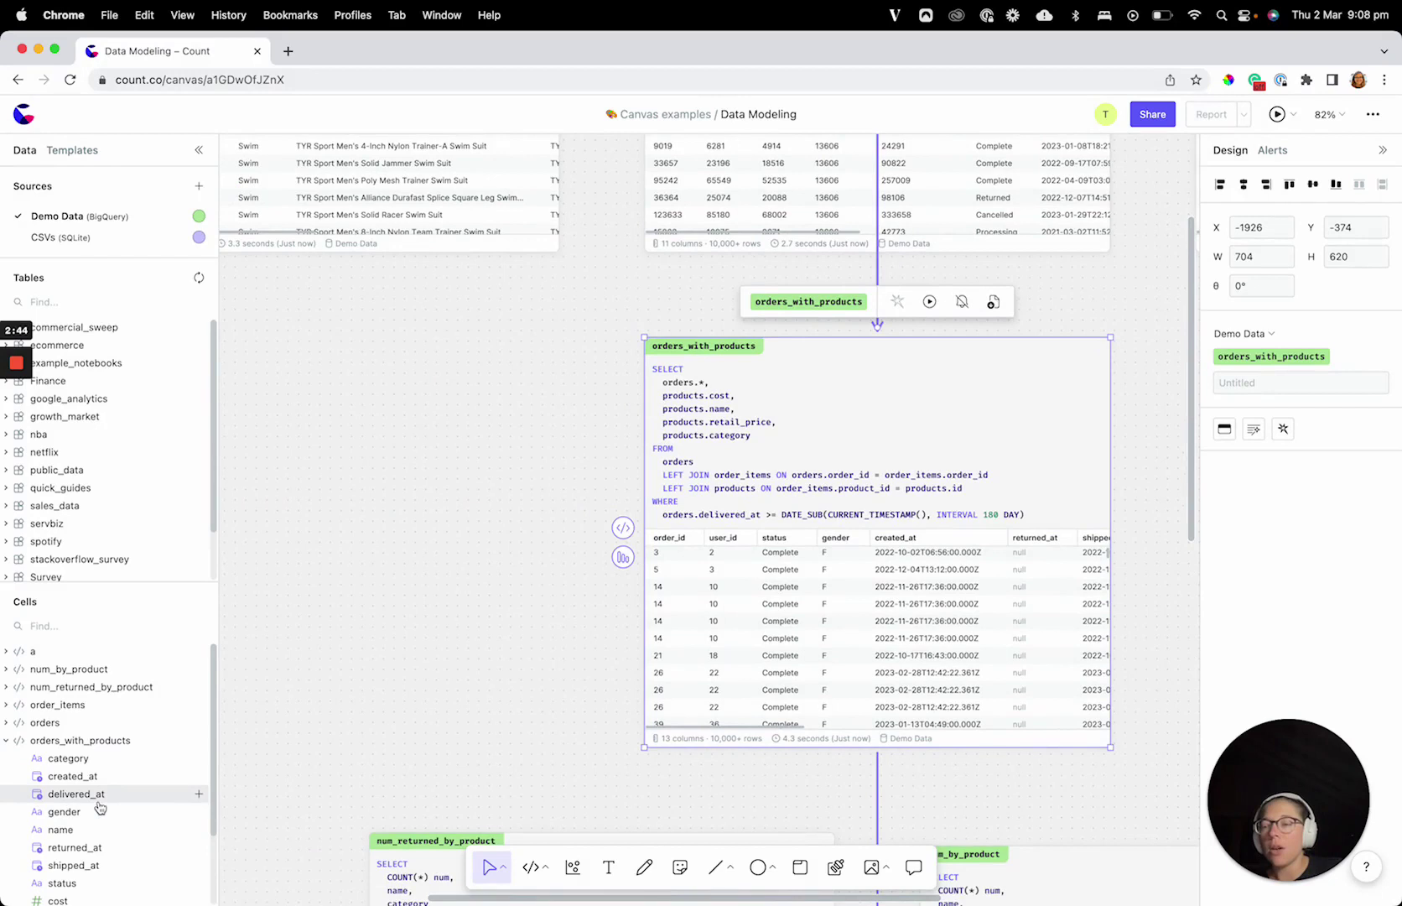
# - Drag created_at and gender from orders_with_products onto the canvas, creating an area chart and a bar chart
pyautogui.scroll(-1, 81, 838)
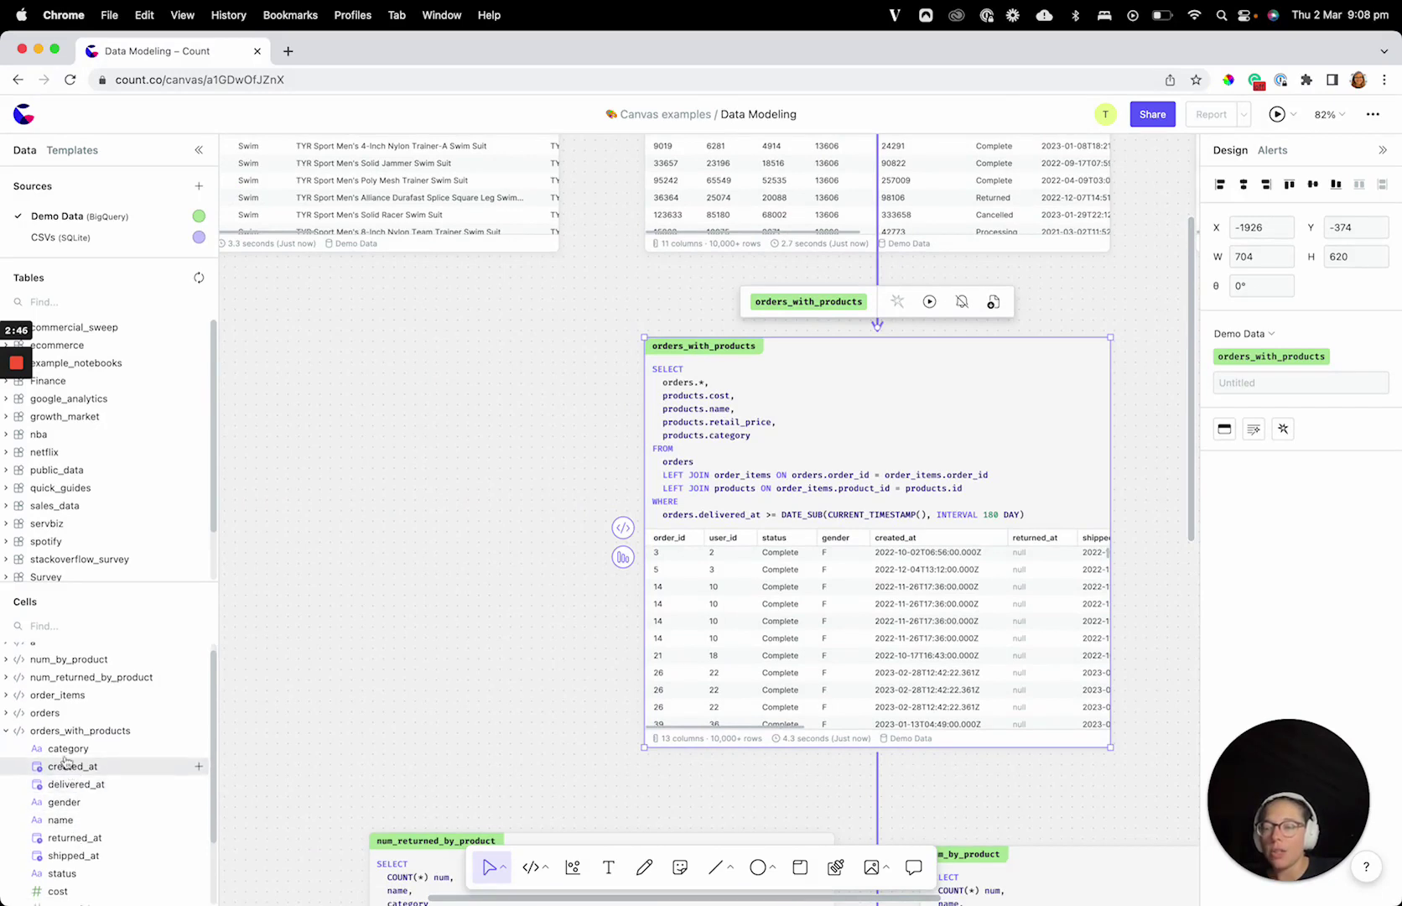
pyautogui.moveTo(65, 763); pyautogui.dragTo(433, 451)
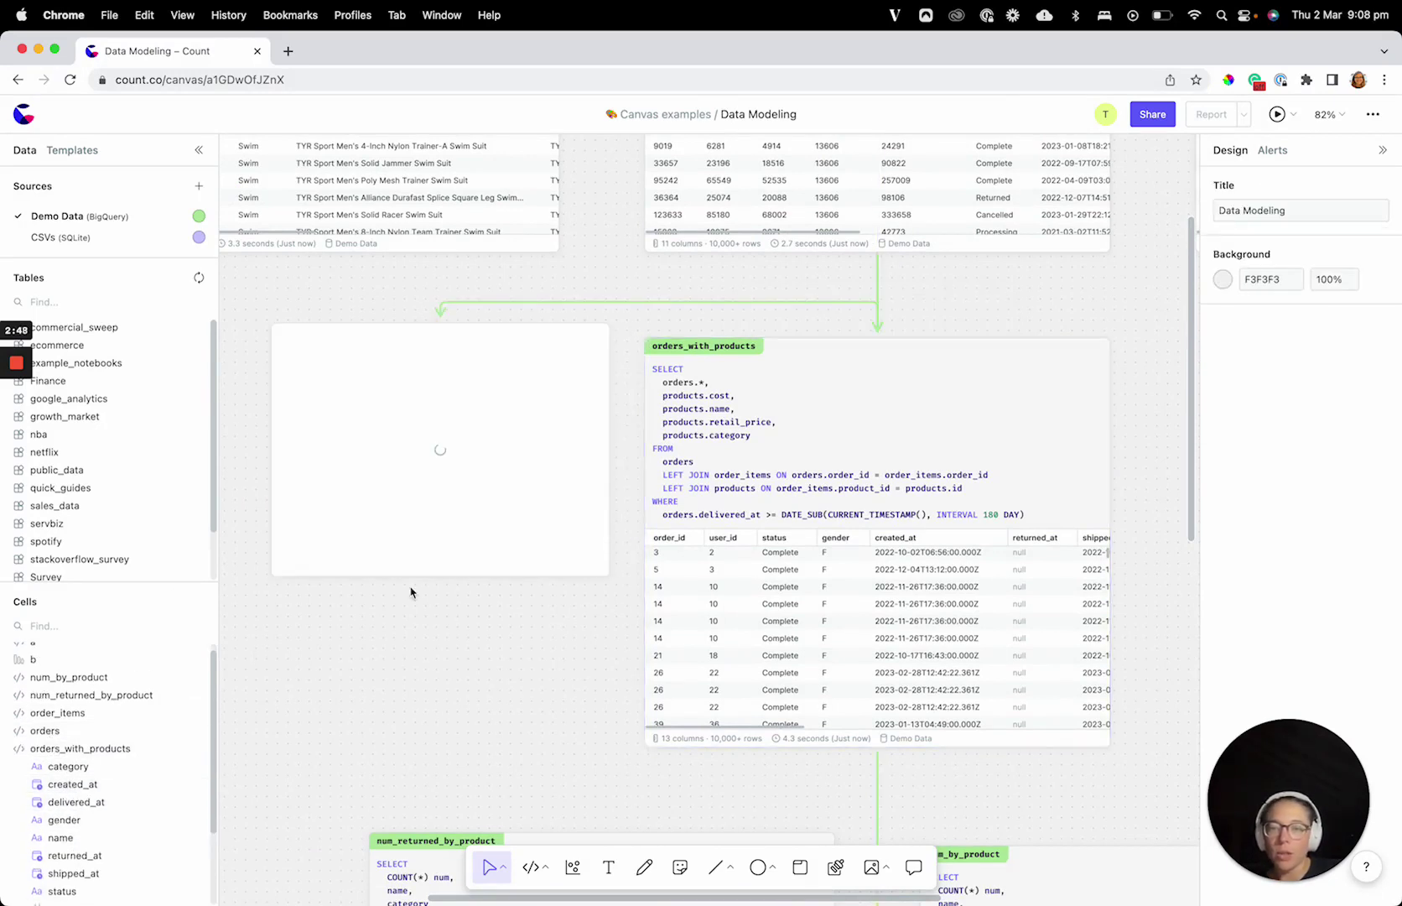
pyautogui.scroll(-4, 361, 654)
pyautogui.hscroll(-4, 361, 655)
pyautogui.scroll(-2, 103, 831)
pyautogui.moveTo(84, 767); pyautogui.dragTo(336, 328)
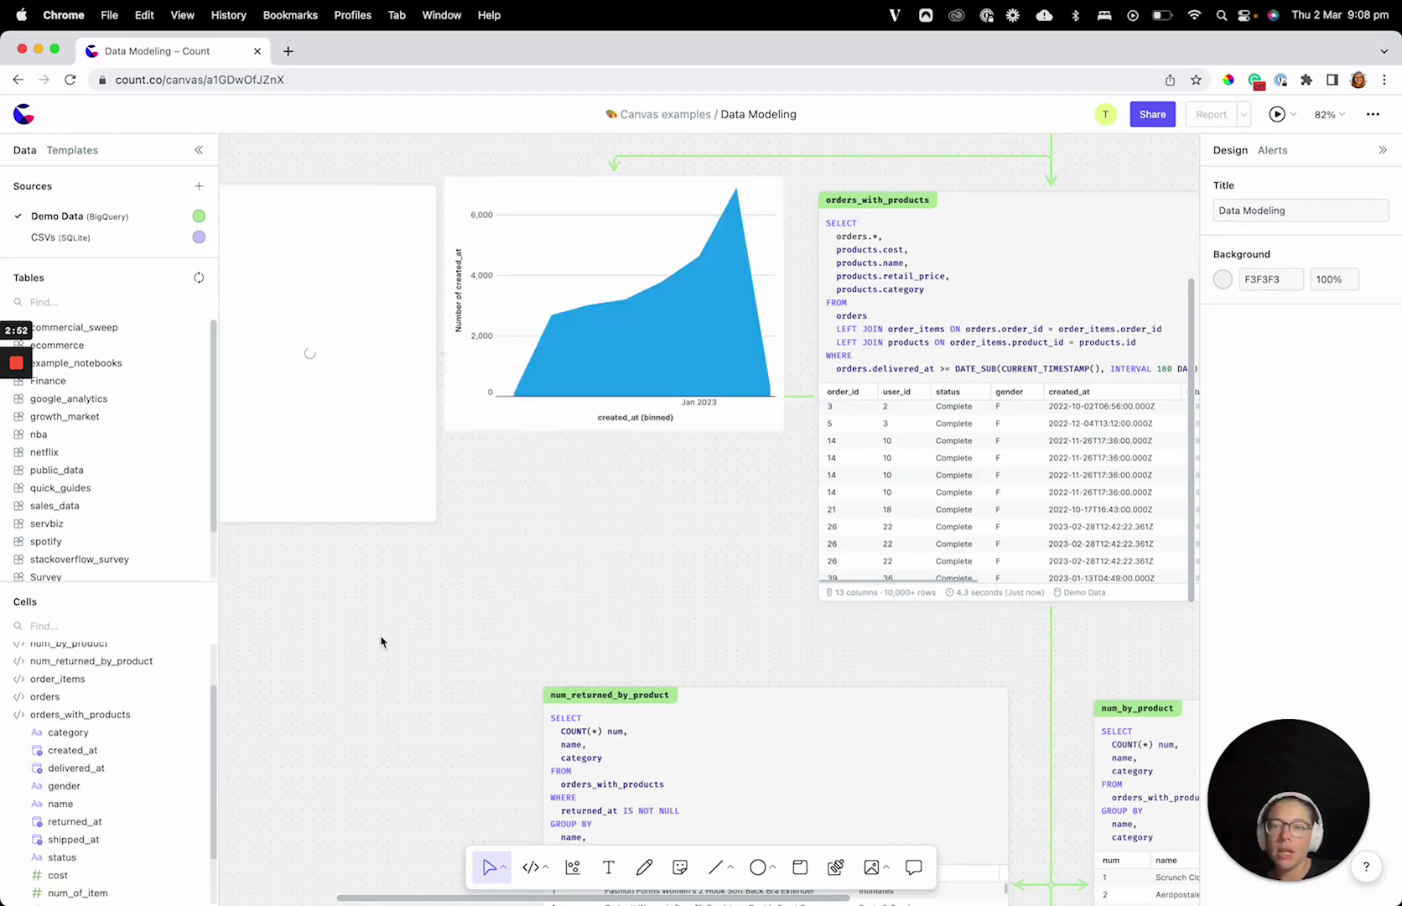
pyautogui.hscroll(-3, 381, 642)
pyautogui.click(432, 494)
pyautogui.hscroll(5, 609, 622)
pyautogui.click(857, 503)
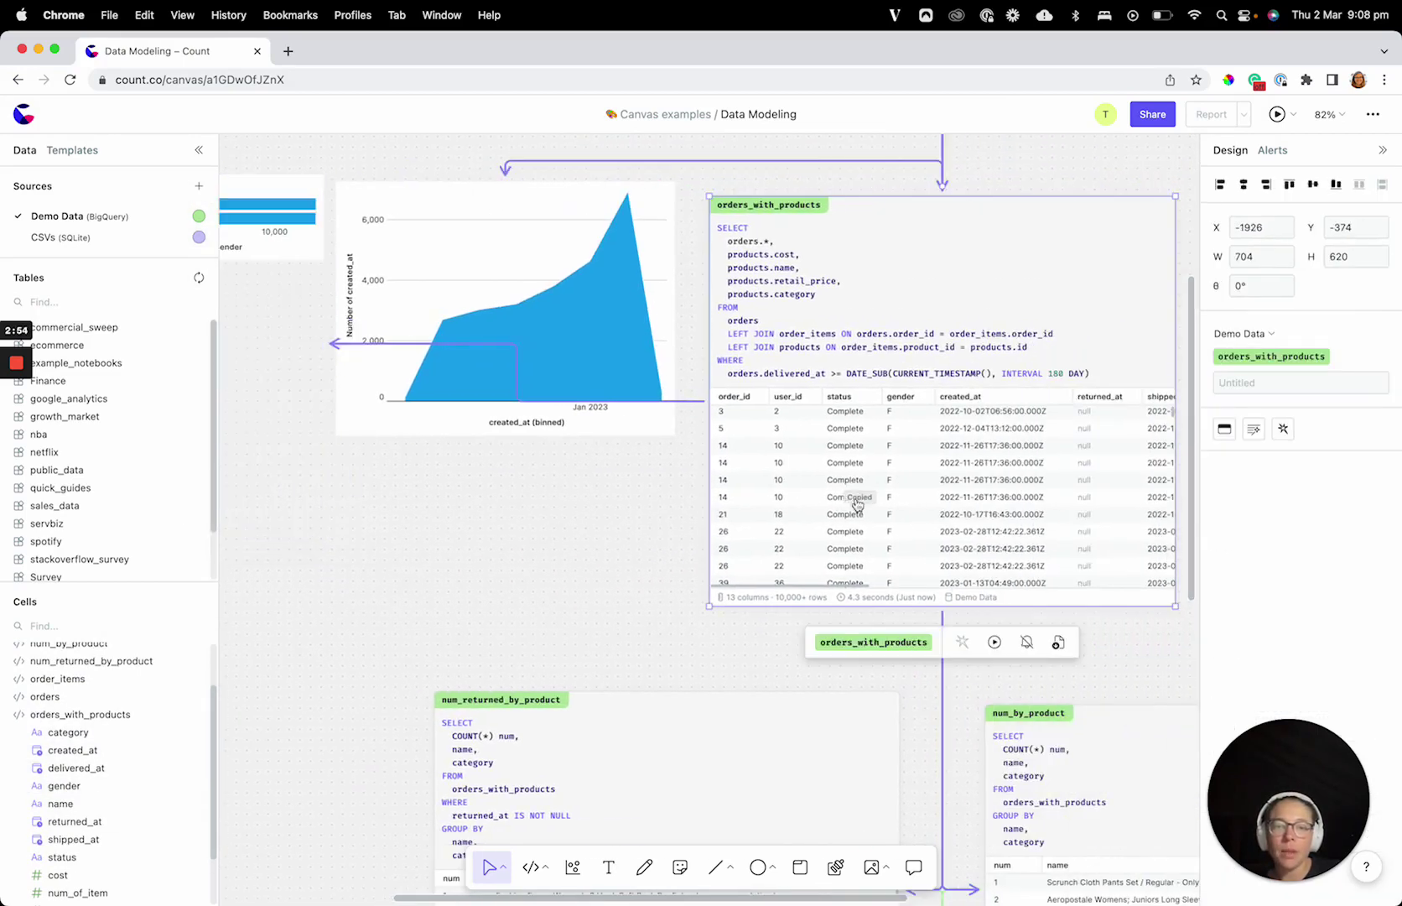
pyautogui.scroll(-5, 864, 587)
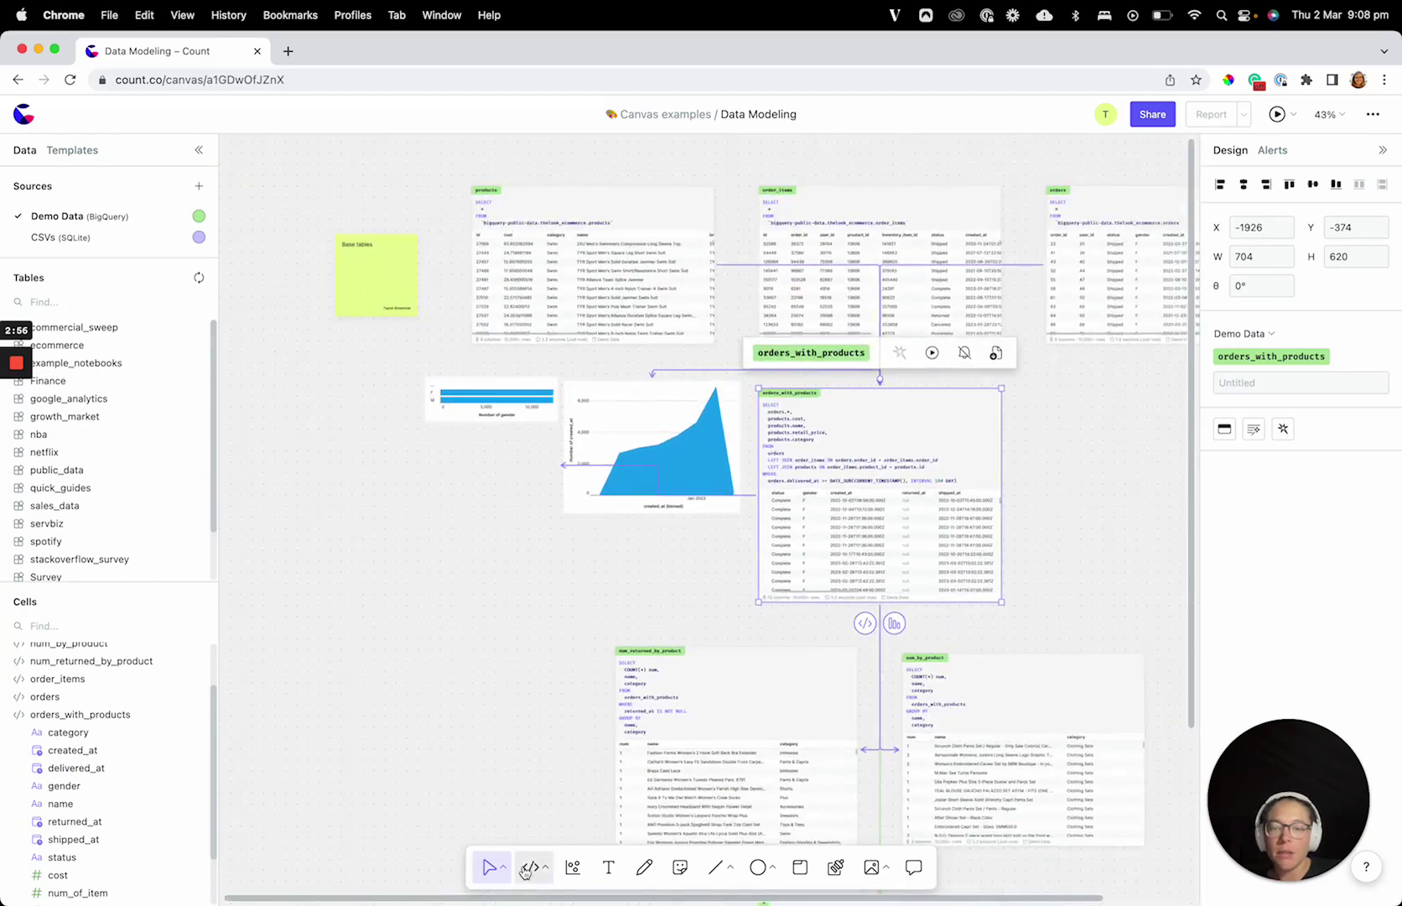
# - Add a Card visual from orders_with_products showing Count of name (24,654)
pyautogui.click(525, 872)
pyautogui.click(573, 866)
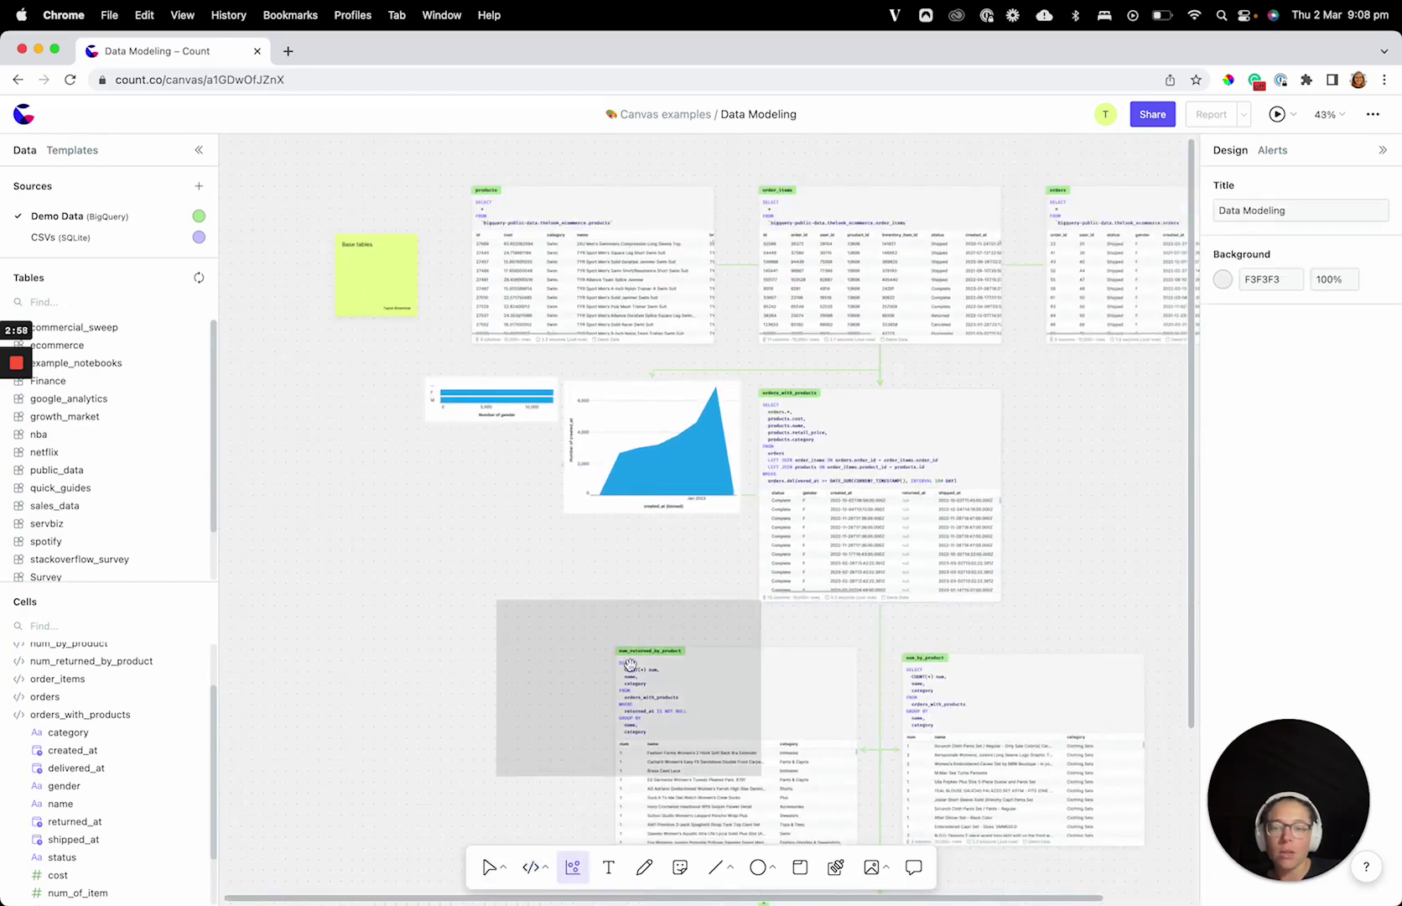
pyautogui.click(544, 588)
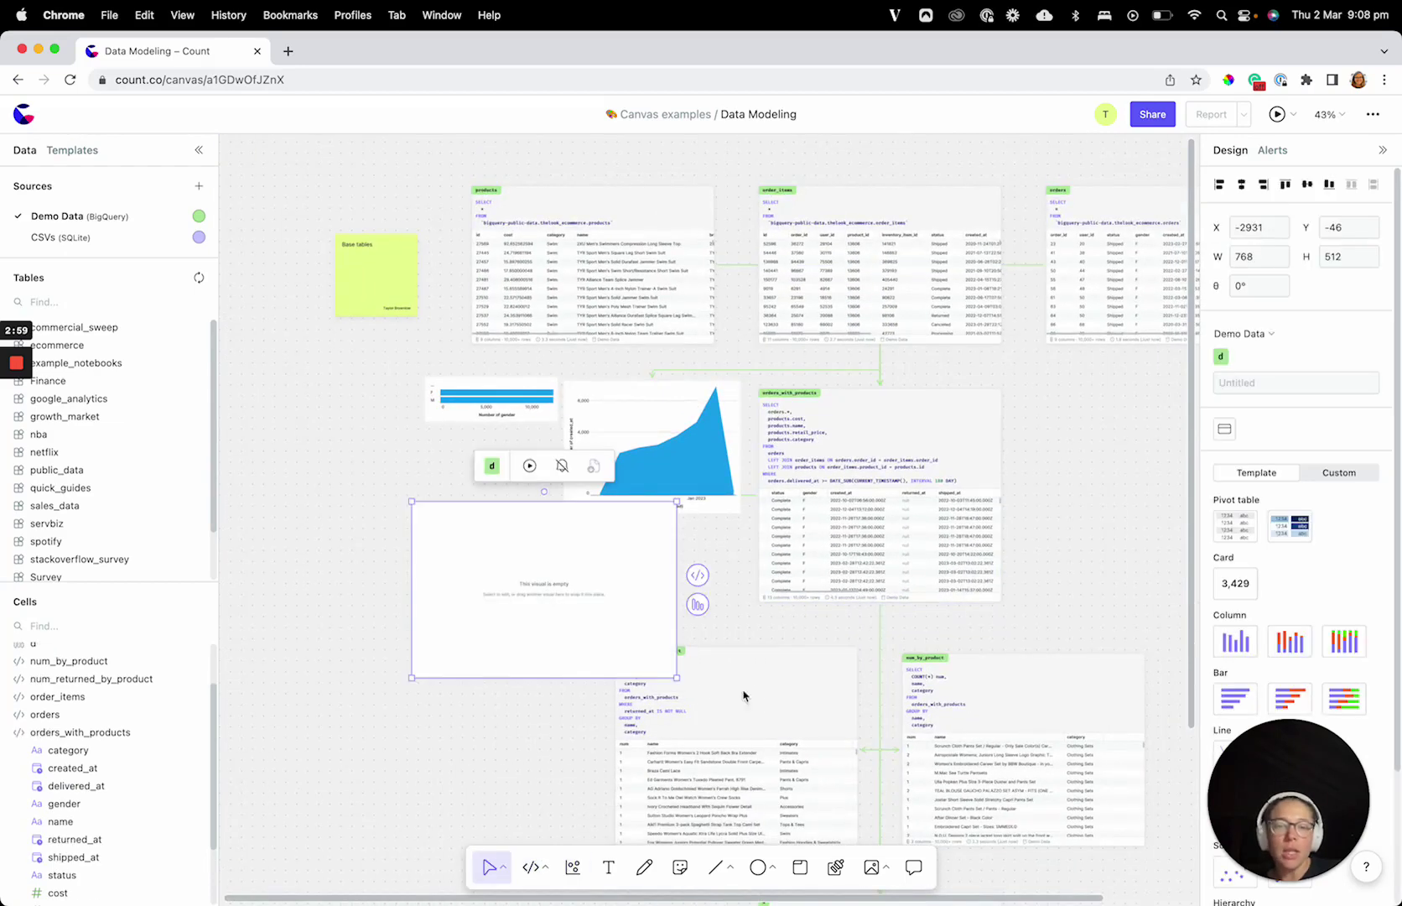
pyautogui.click(1229, 582)
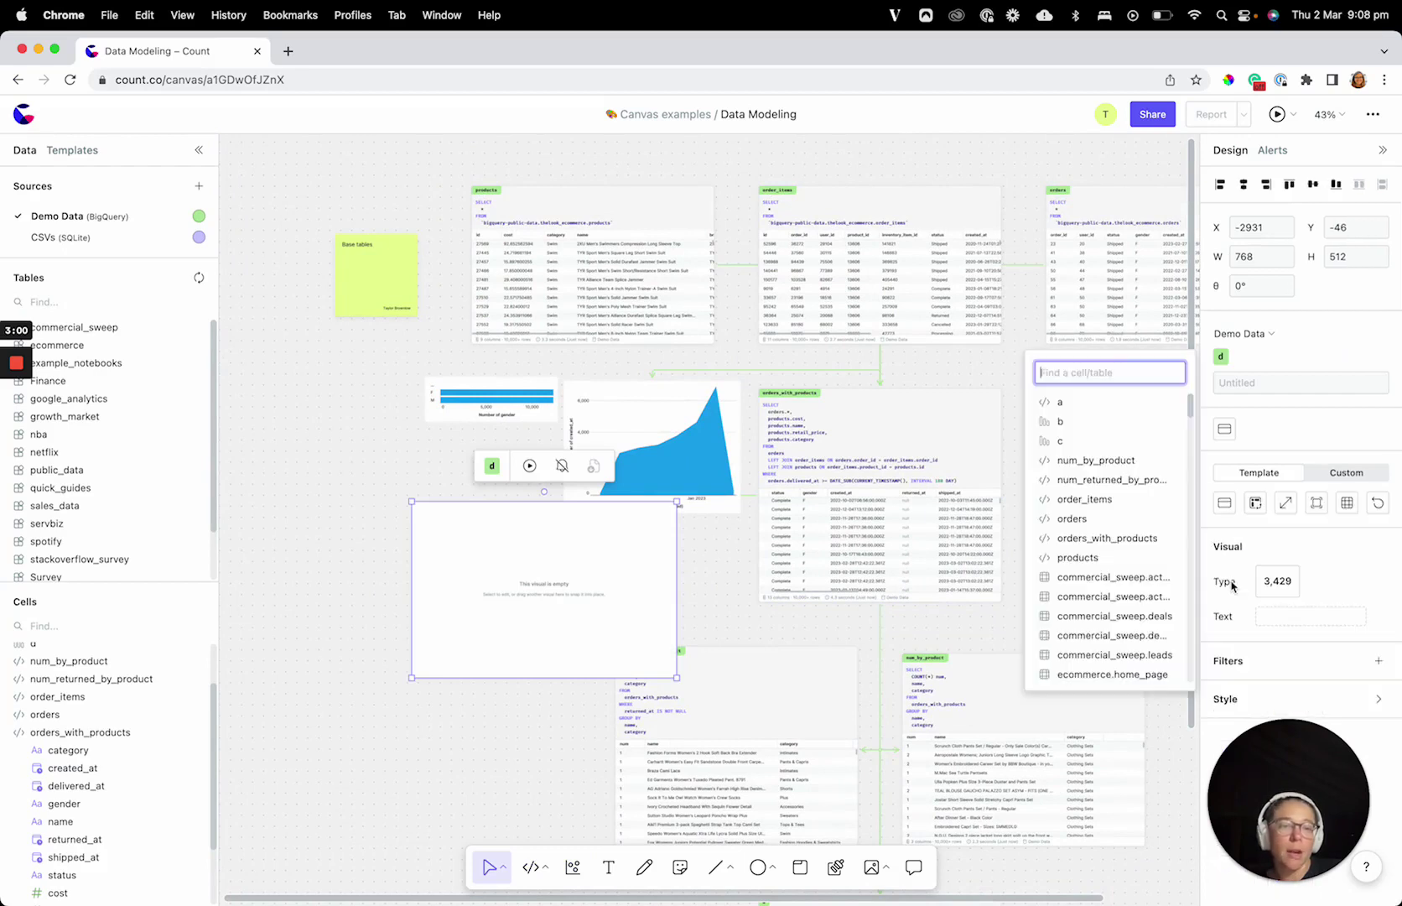
pyautogui.click(1104, 538)
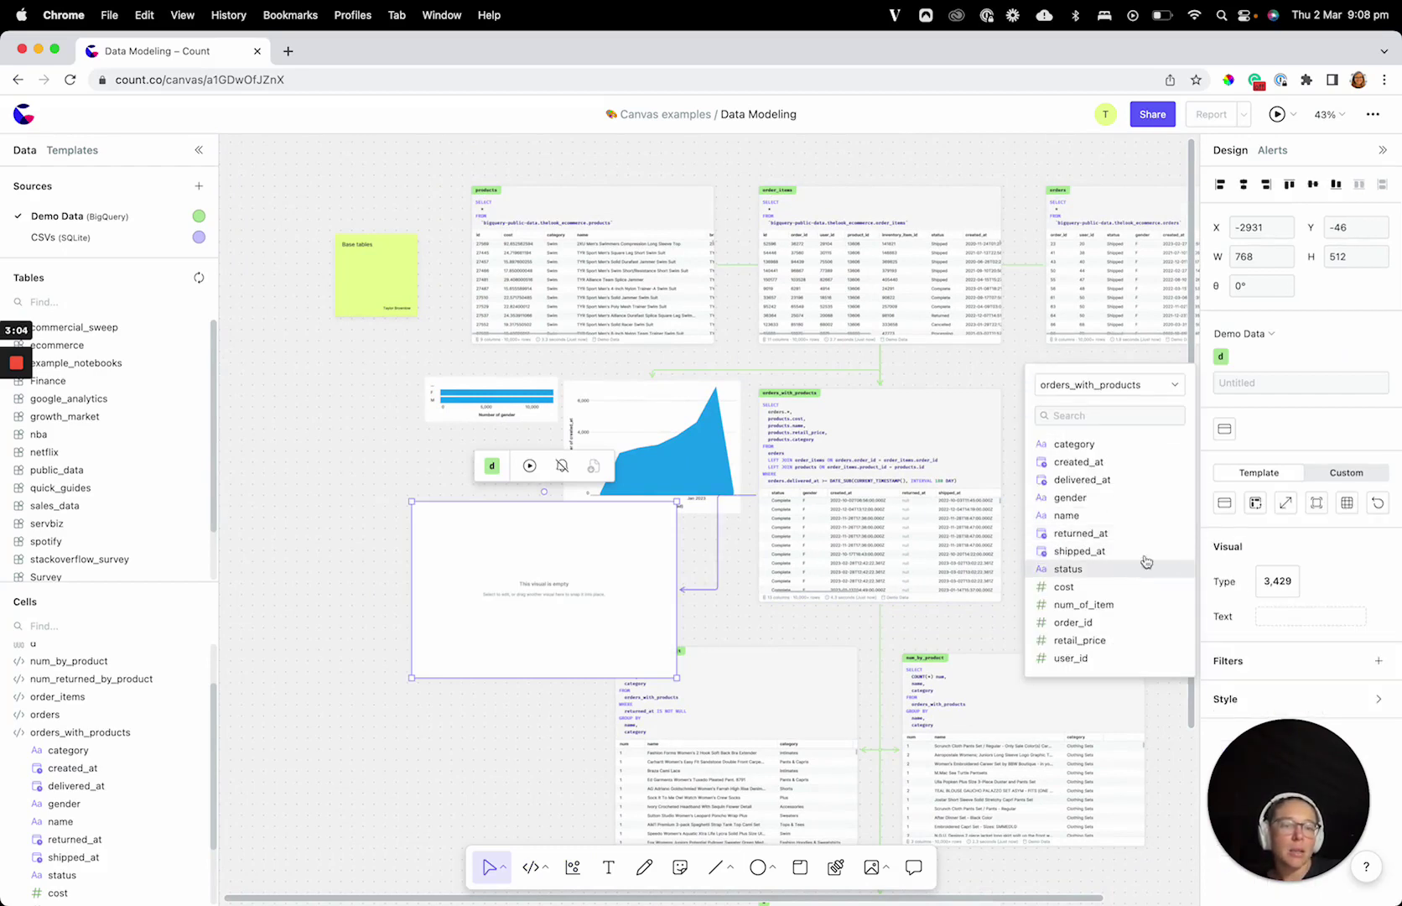
pyautogui.moveTo(1105, 516); pyautogui.dragTo(1288, 617)
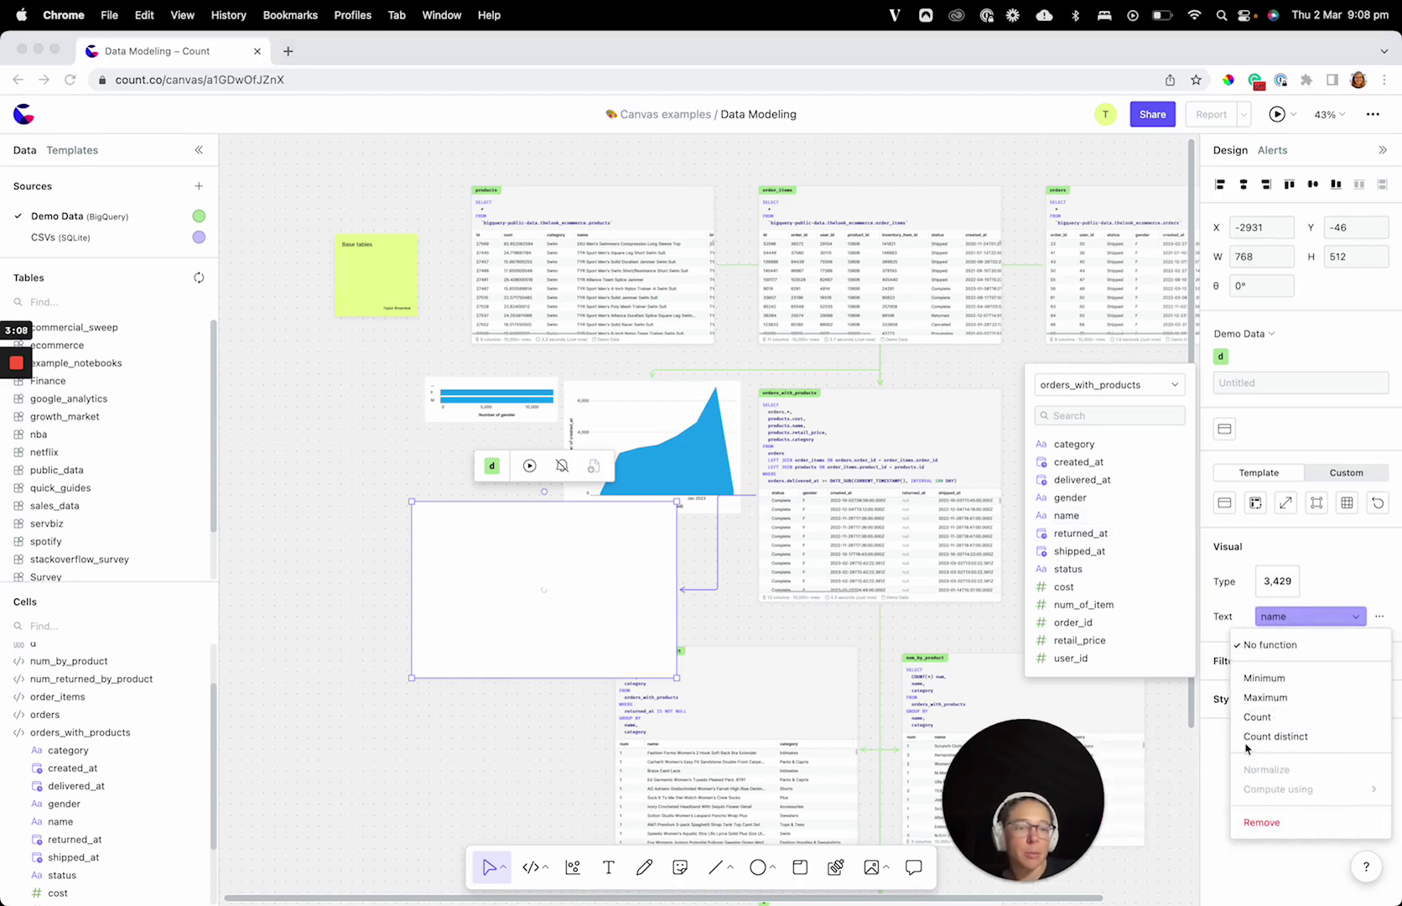
pyautogui.click(1257, 717)
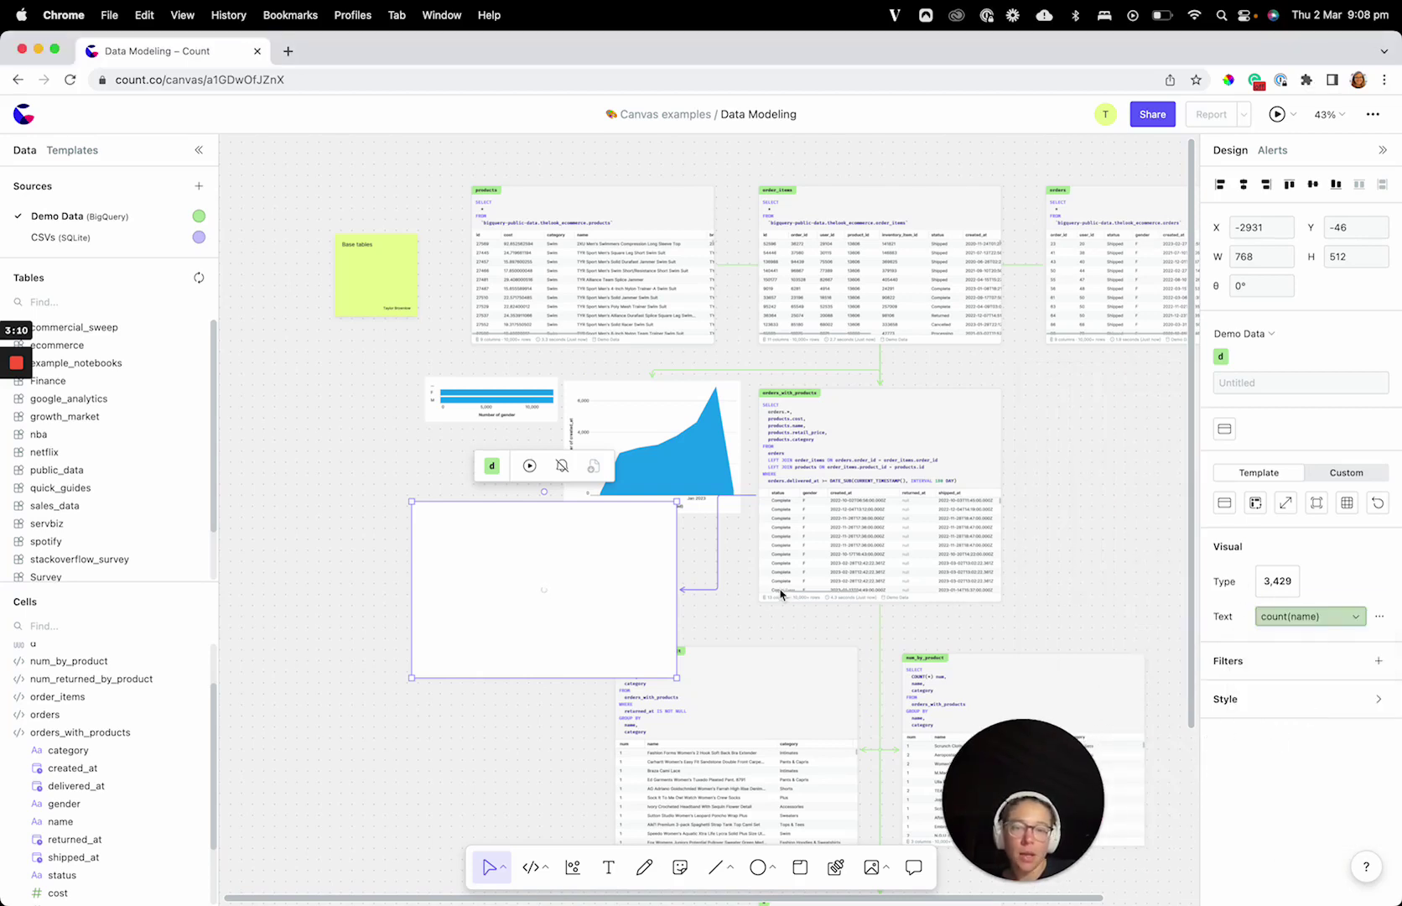
# - Shrink the card's height and narrow it to about half width
pyautogui.moveTo(572, 675); pyautogui.dragTo(1128, 406)
pyautogui.hscroll(3, 1137, 448)
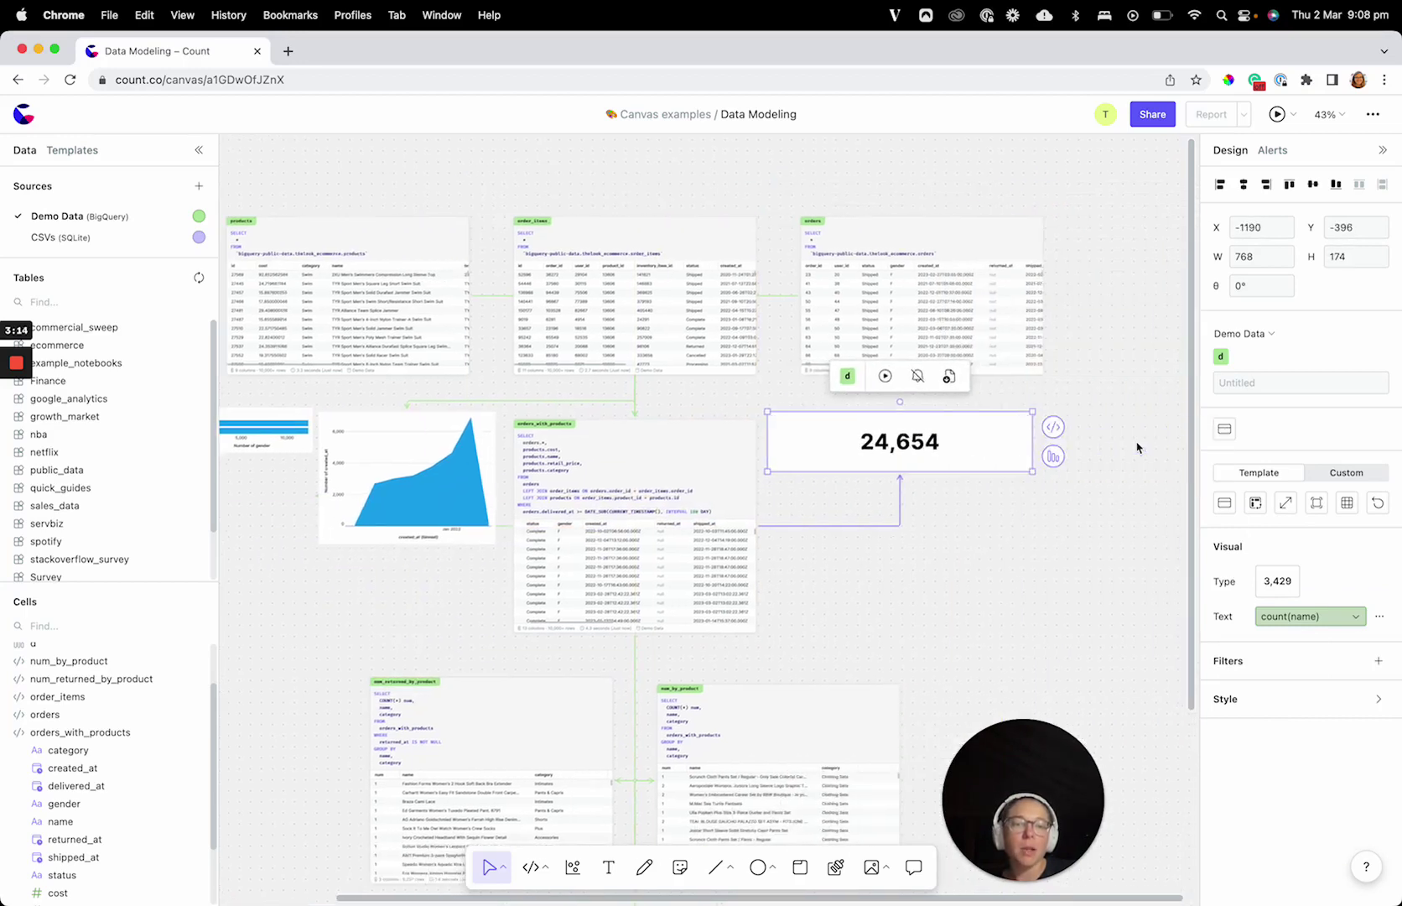
pyautogui.moveTo(1033, 445); pyautogui.dragTo(895, 445)
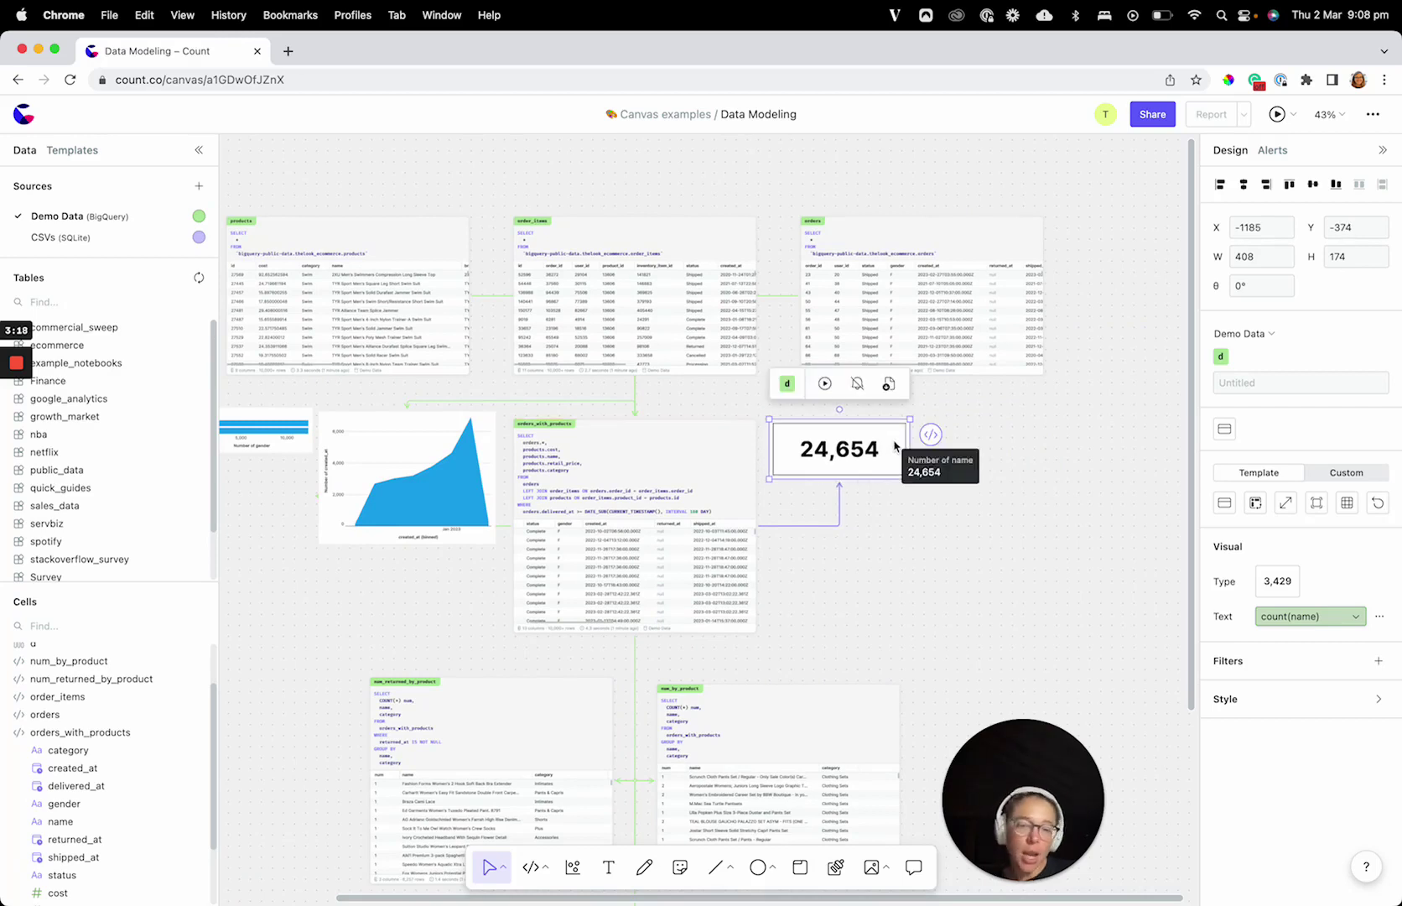
pyautogui.click(907, 589)
pyautogui.hscroll(-2, 907, 591)
pyautogui.scroll(-1, 907, 592)
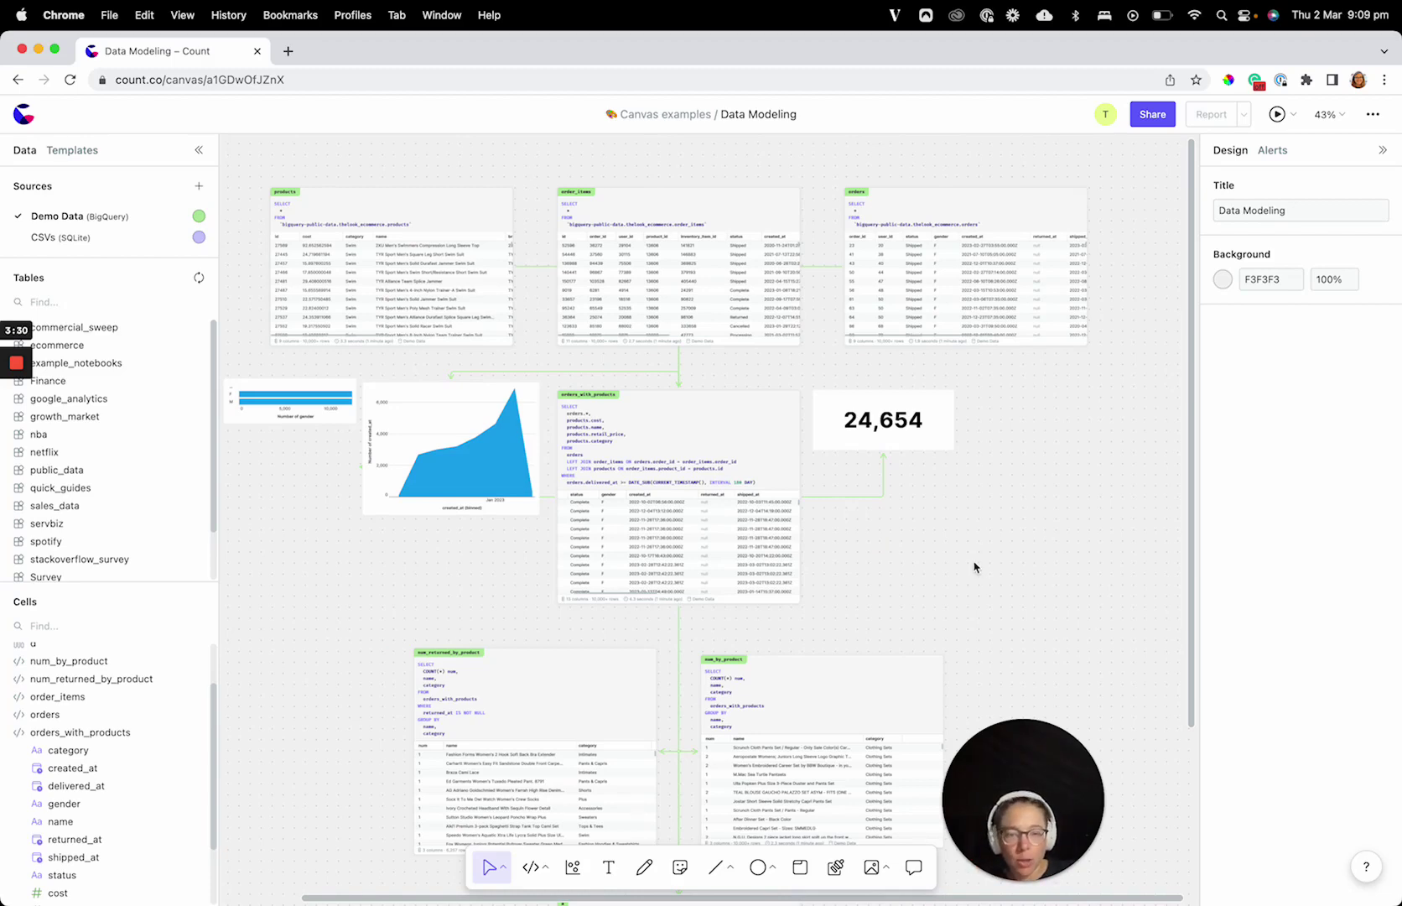
# - Marquee-select the bar and area chart cells and move them further left
pyautogui.scroll(-3, 976, 567)
pyautogui.scroll(-3, 975, 568)
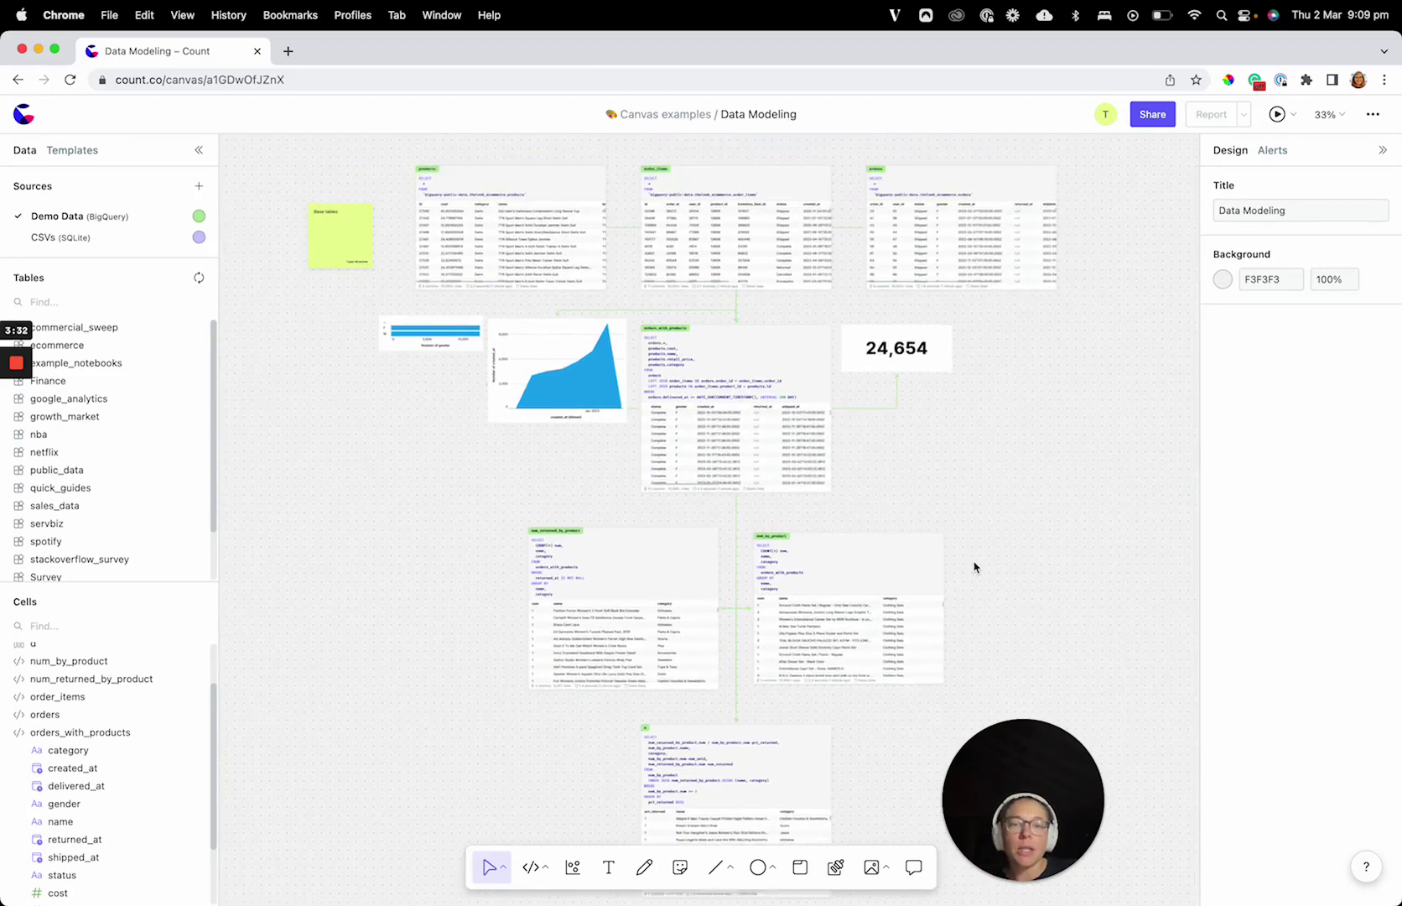
pyautogui.moveTo(336, 342); pyautogui.dragTo(616, 469)
pyautogui.moveTo(536, 423); pyautogui.dragTo(491, 434)
pyautogui.click(702, 389)
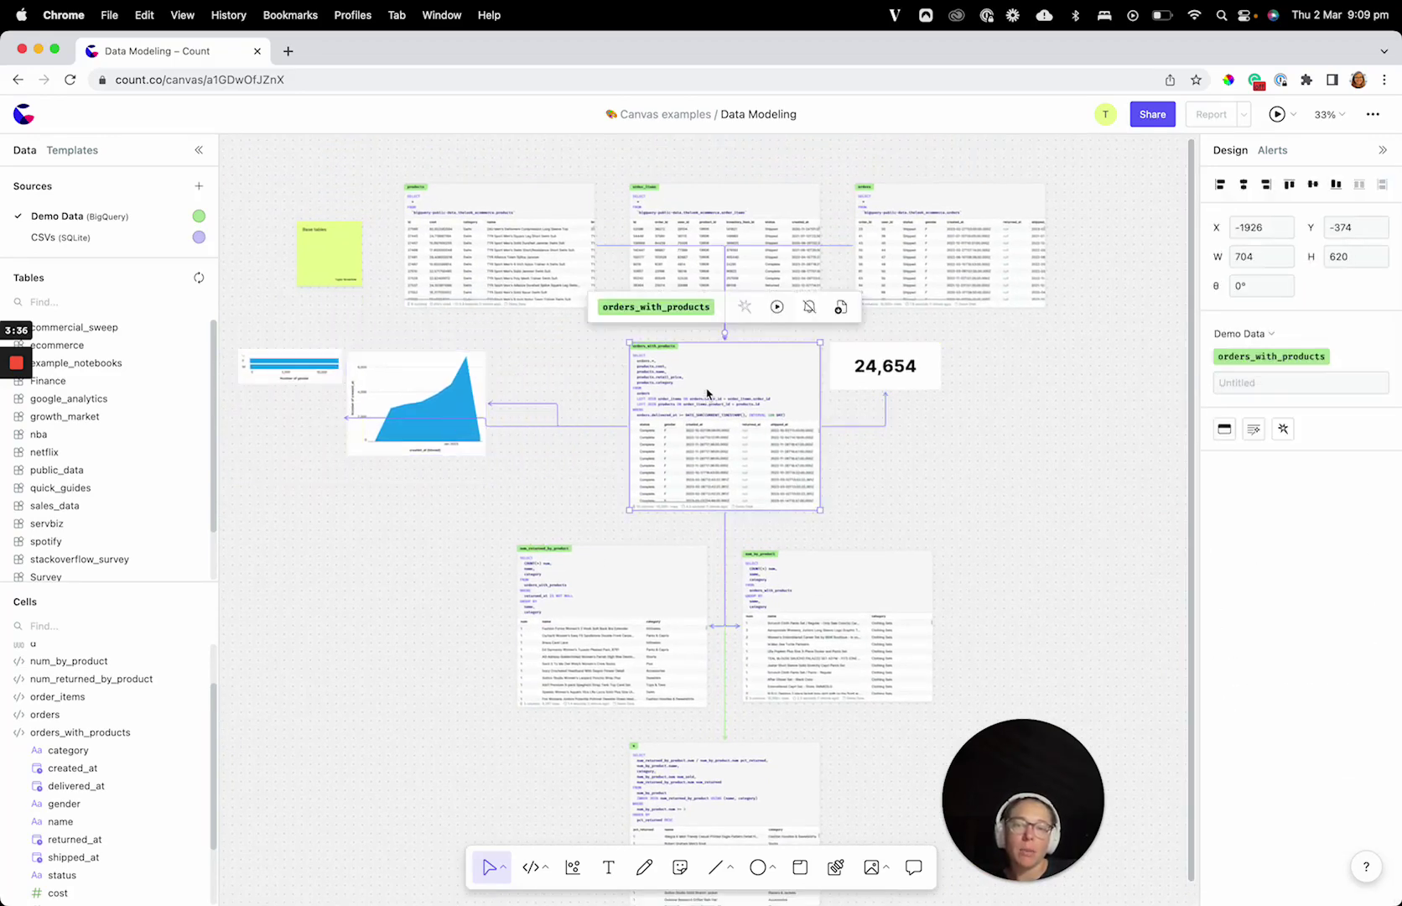
# - Bring up the list of cell types in the bottom toolbar
pyautogui.scroll(5, 699, 375)
pyautogui.hscroll(-5, 658, 528)
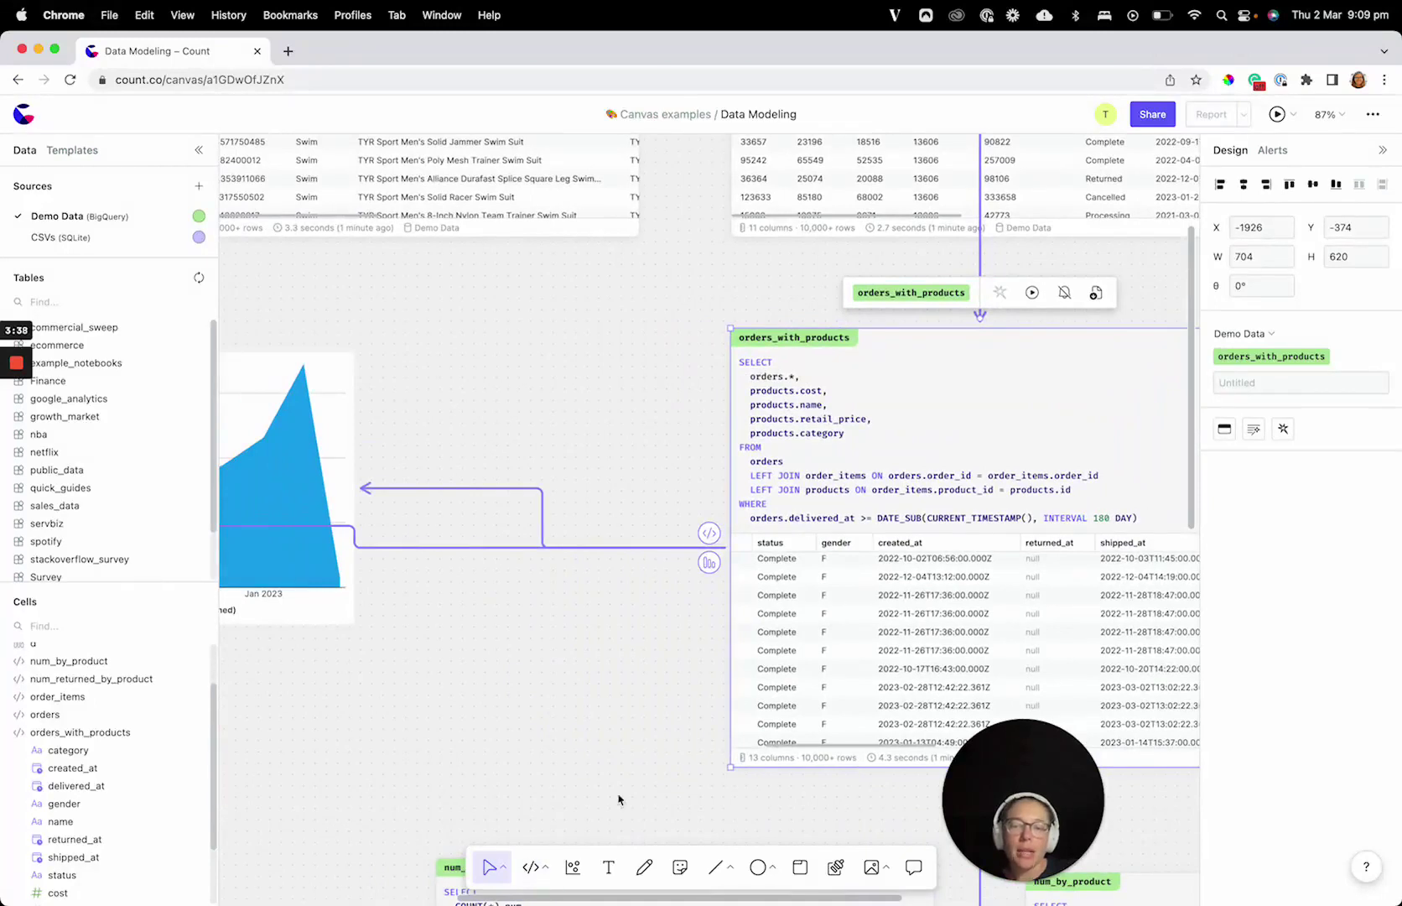
pyautogui.hscroll(3, 818, 663)
pyautogui.click(535, 877)
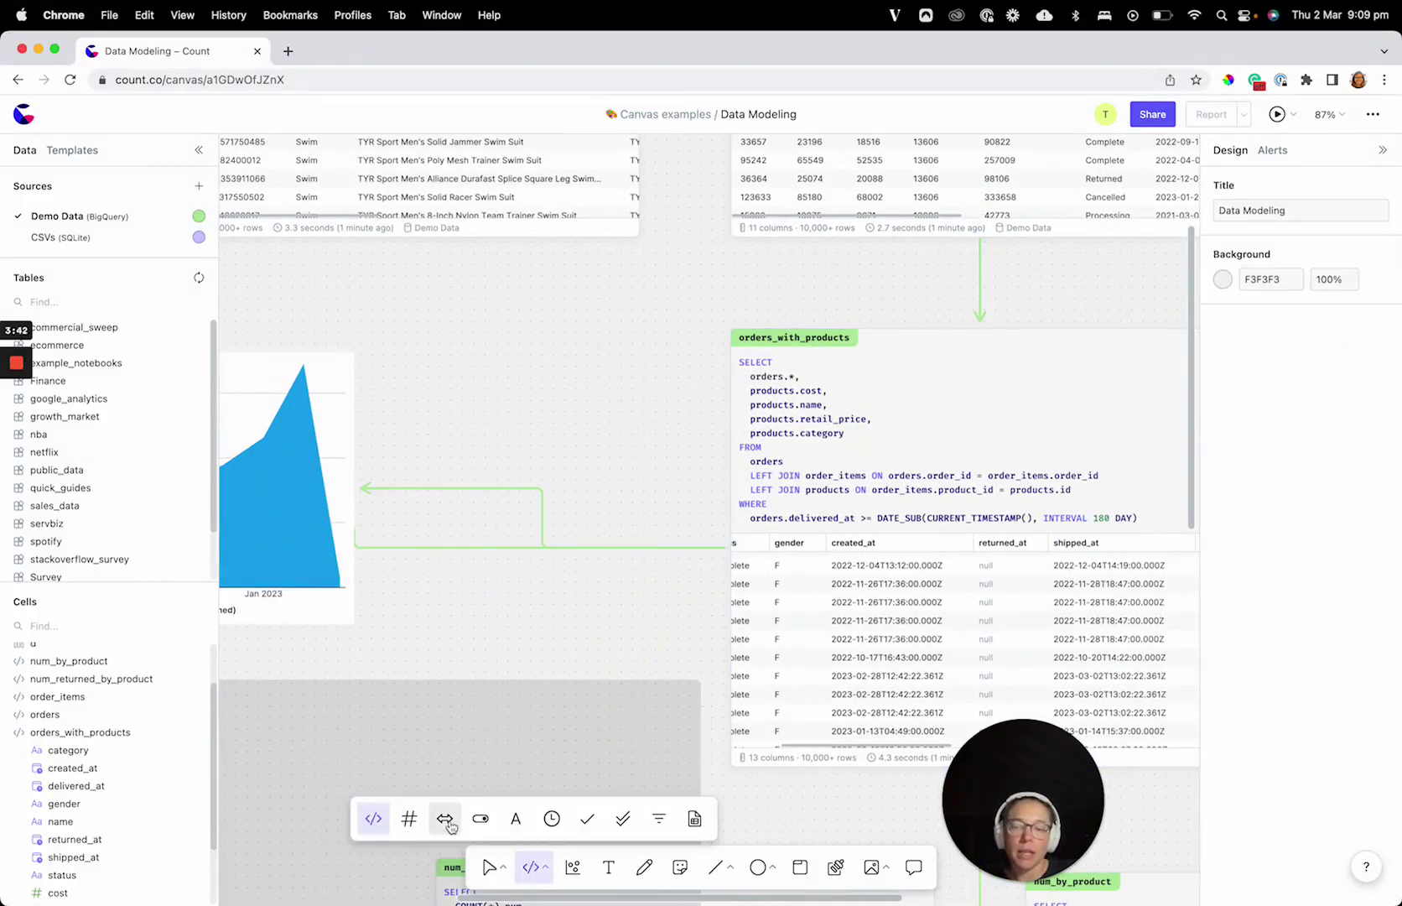
# - Add a date cell named start_date left of orders_with_products, set to One month ago
pyautogui.click(551, 818)
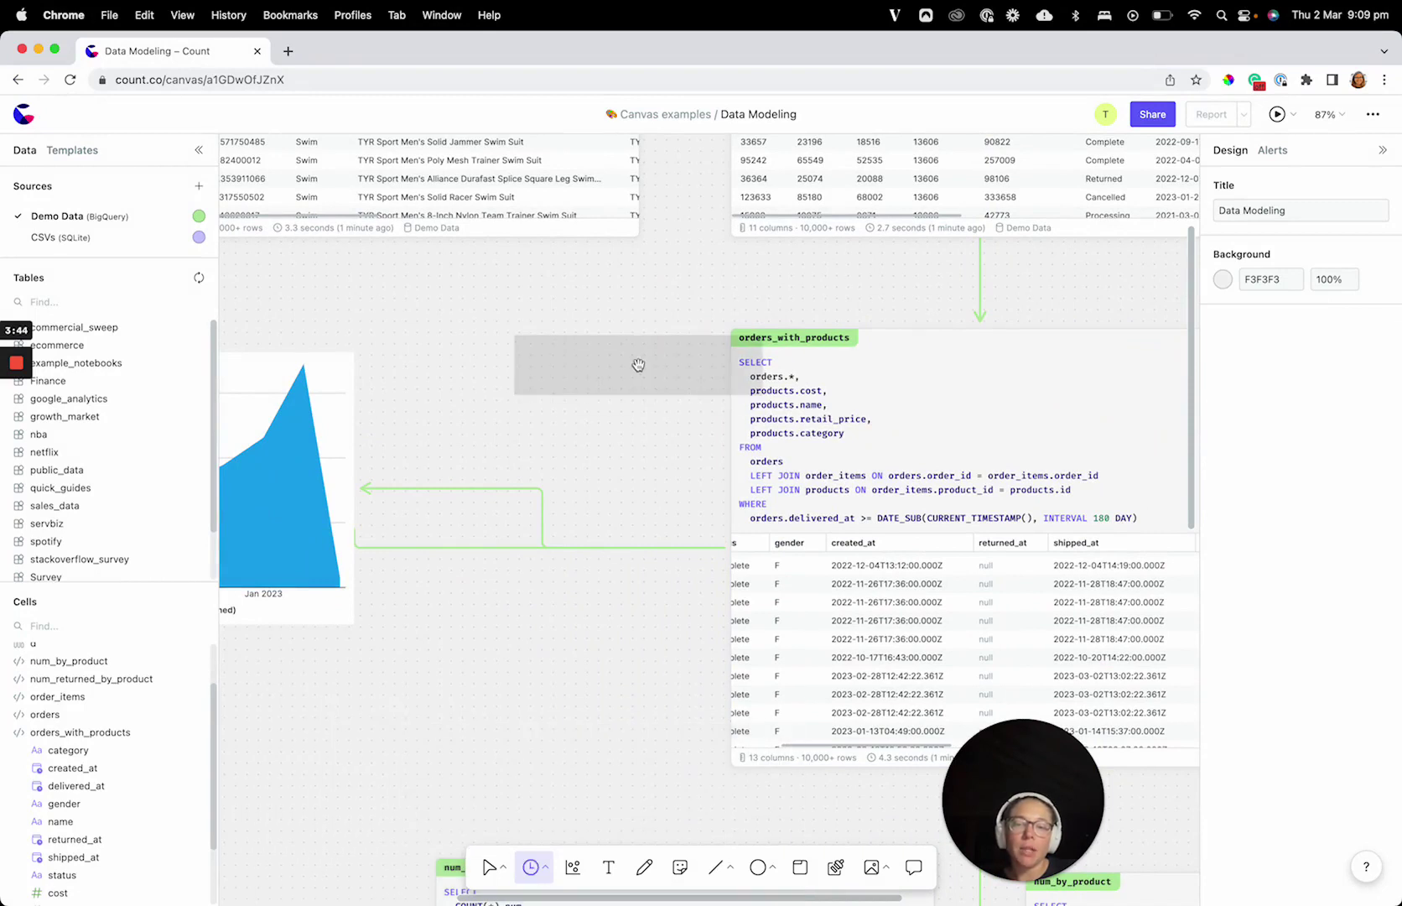
pyautogui.click(576, 367)
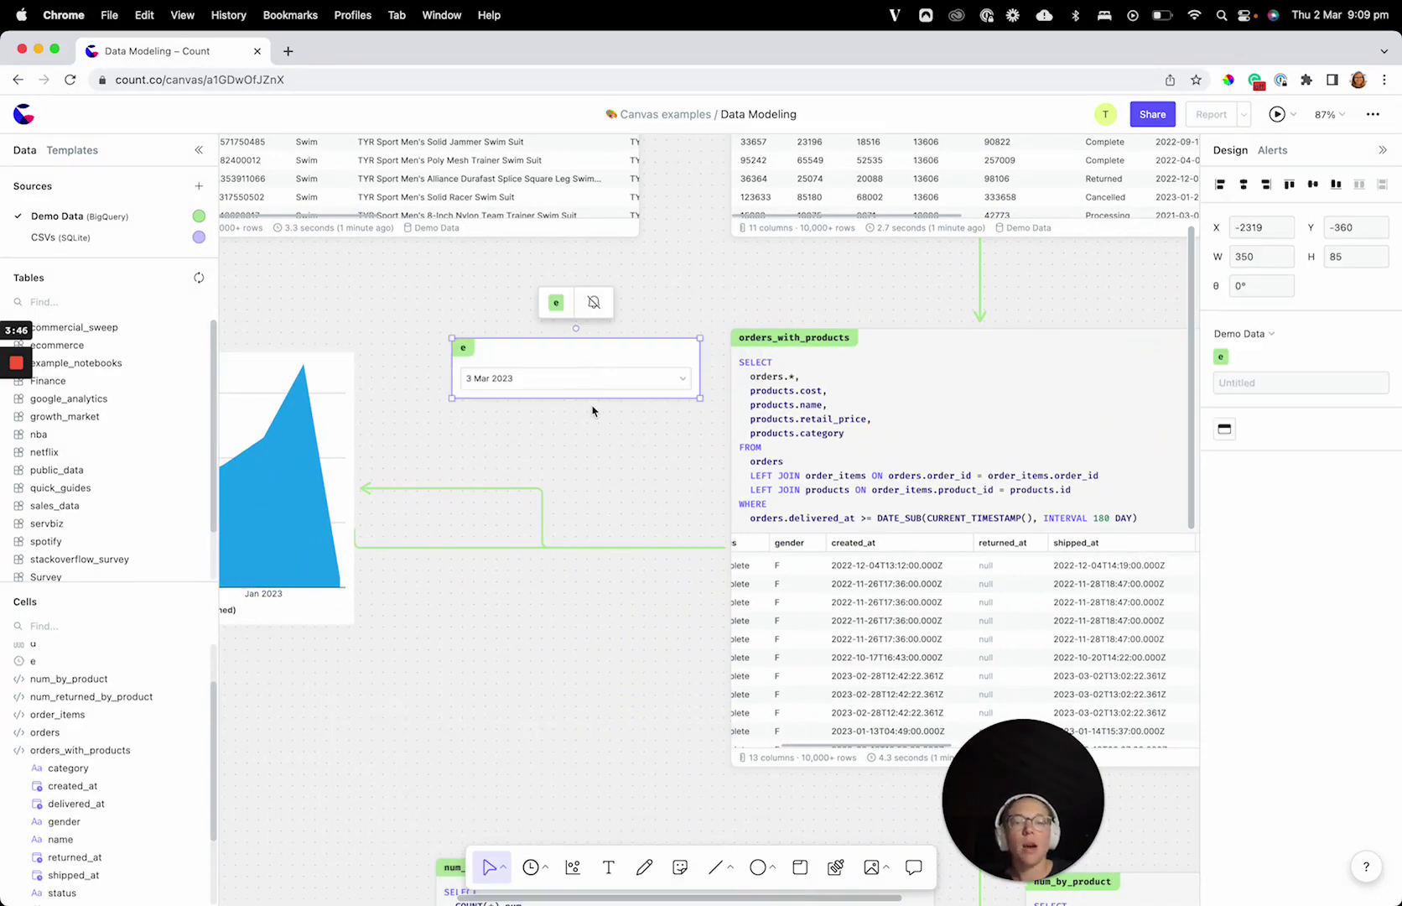
pyautogui.doubleClick(464, 348)
pyautogui.write('start_date')
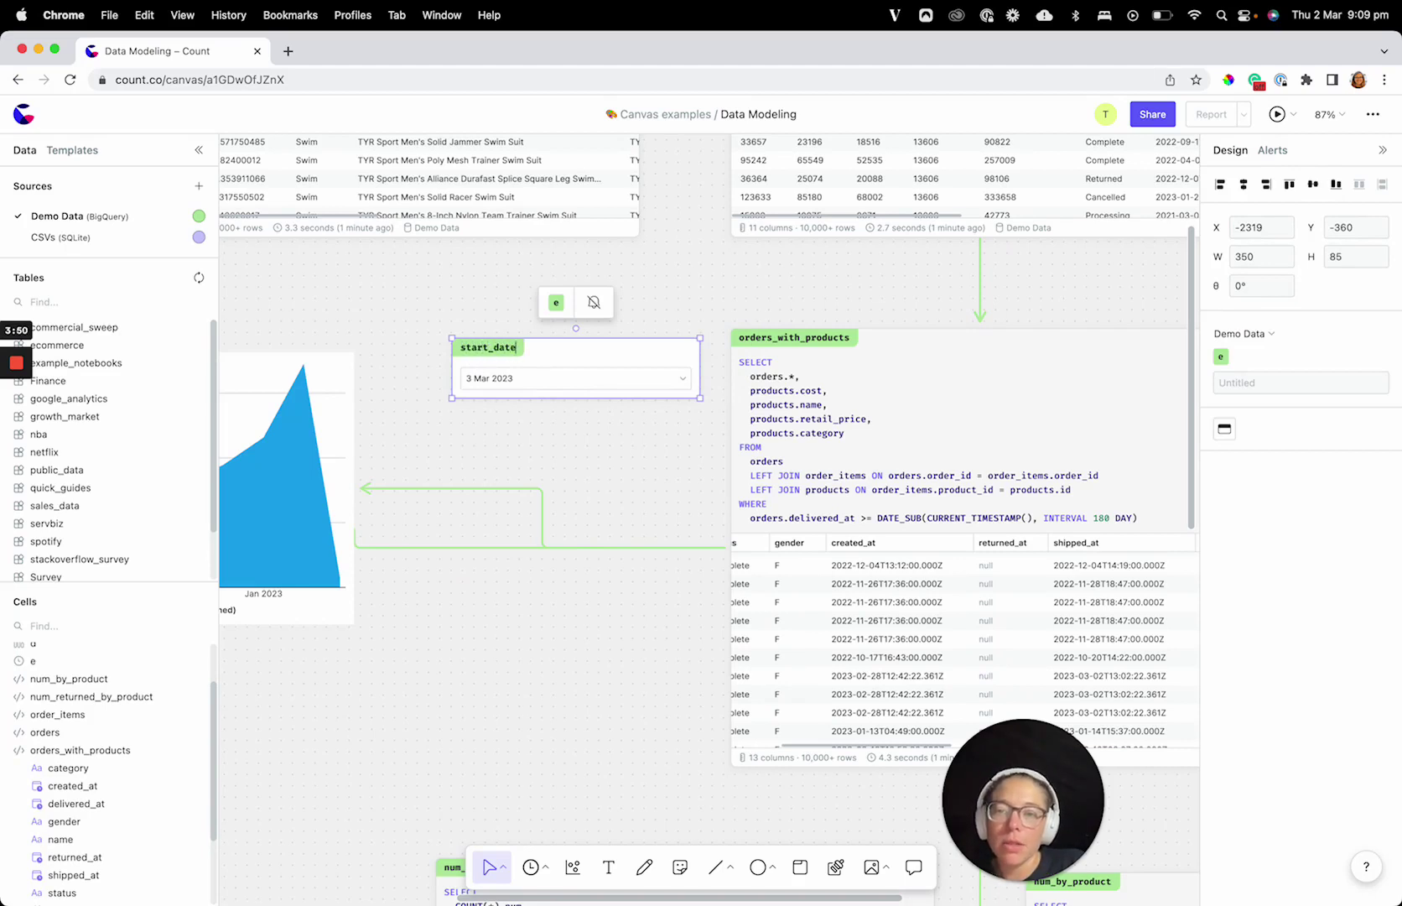
pyautogui.click(539, 379)
pyautogui.click(543, 416)
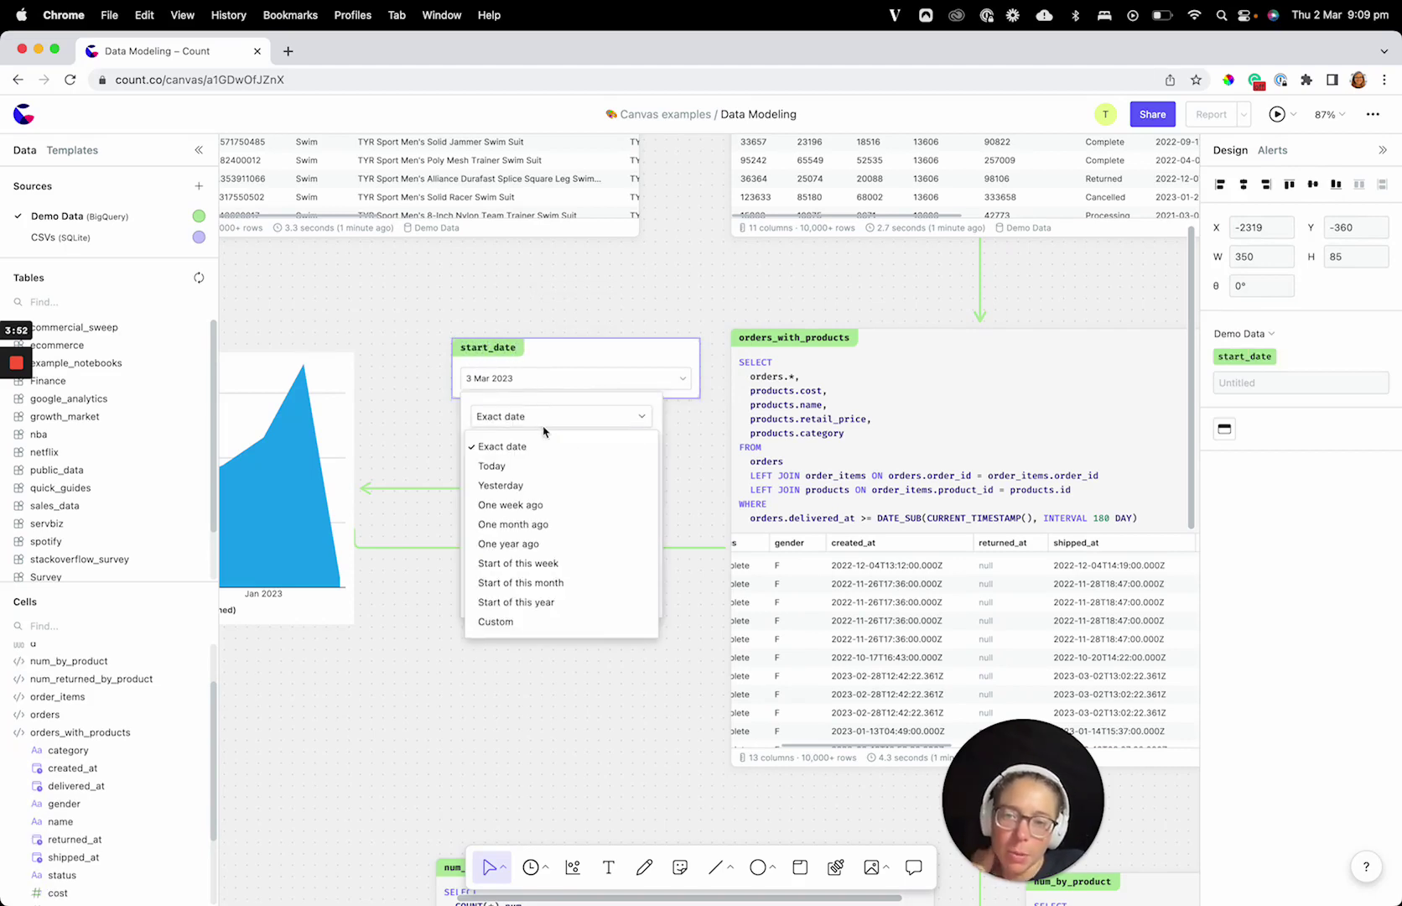
pyautogui.click(538, 525)
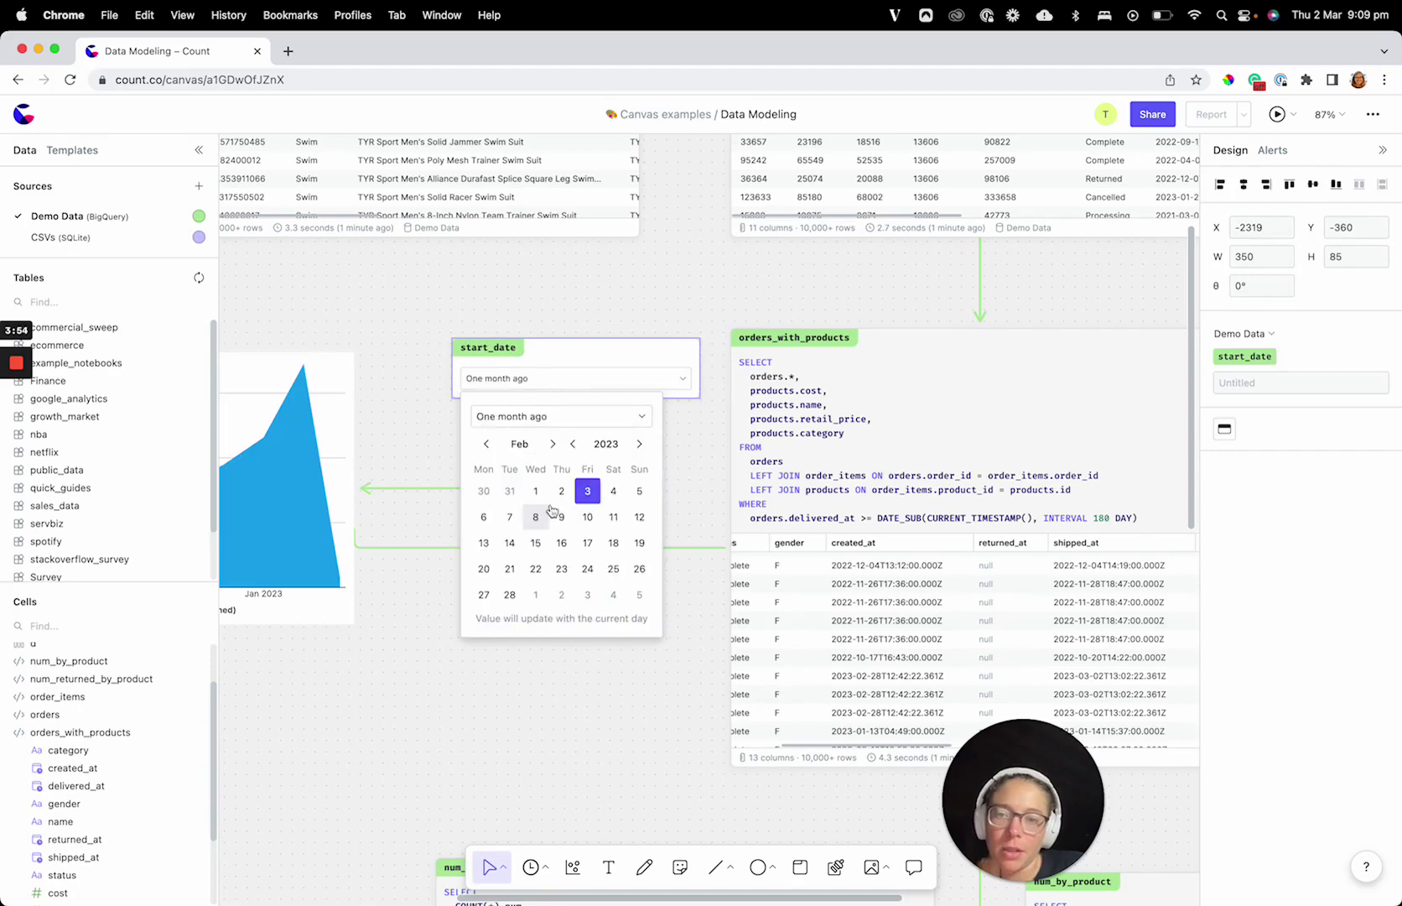
pyautogui.click(417, 451)
# - Add 'and date(orders.created_at) >= (select value from start_date)' to the WHERE clause and rerun, giving 6,883
pyautogui.hscroll(3, 839, 453)
pyautogui.scroll(-2, 839, 452)
pyautogui.click(1011, 435)
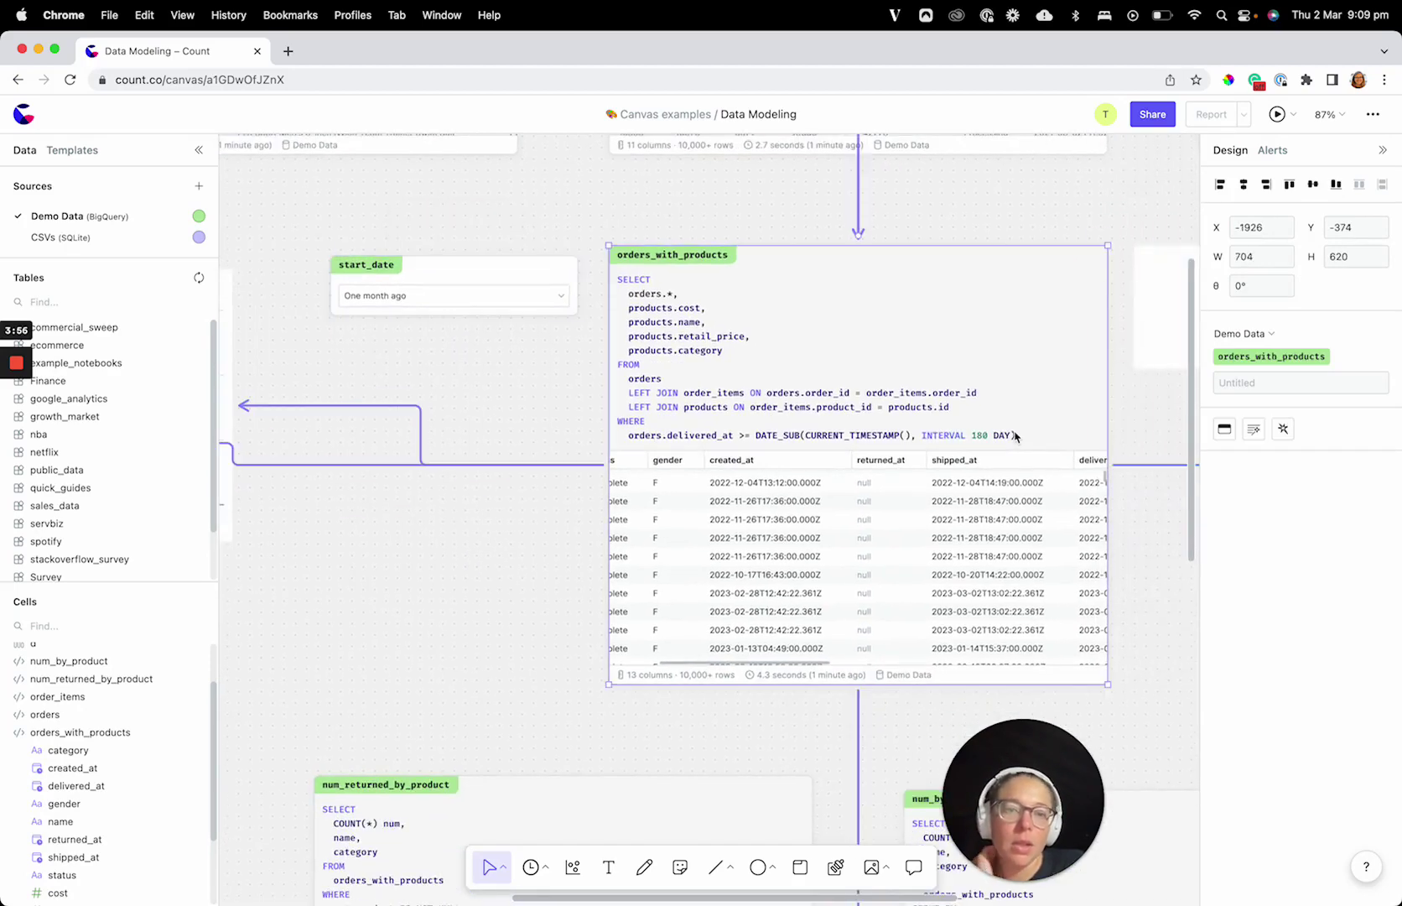
pyautogui.press('Return')
pyautogui.write('and date')
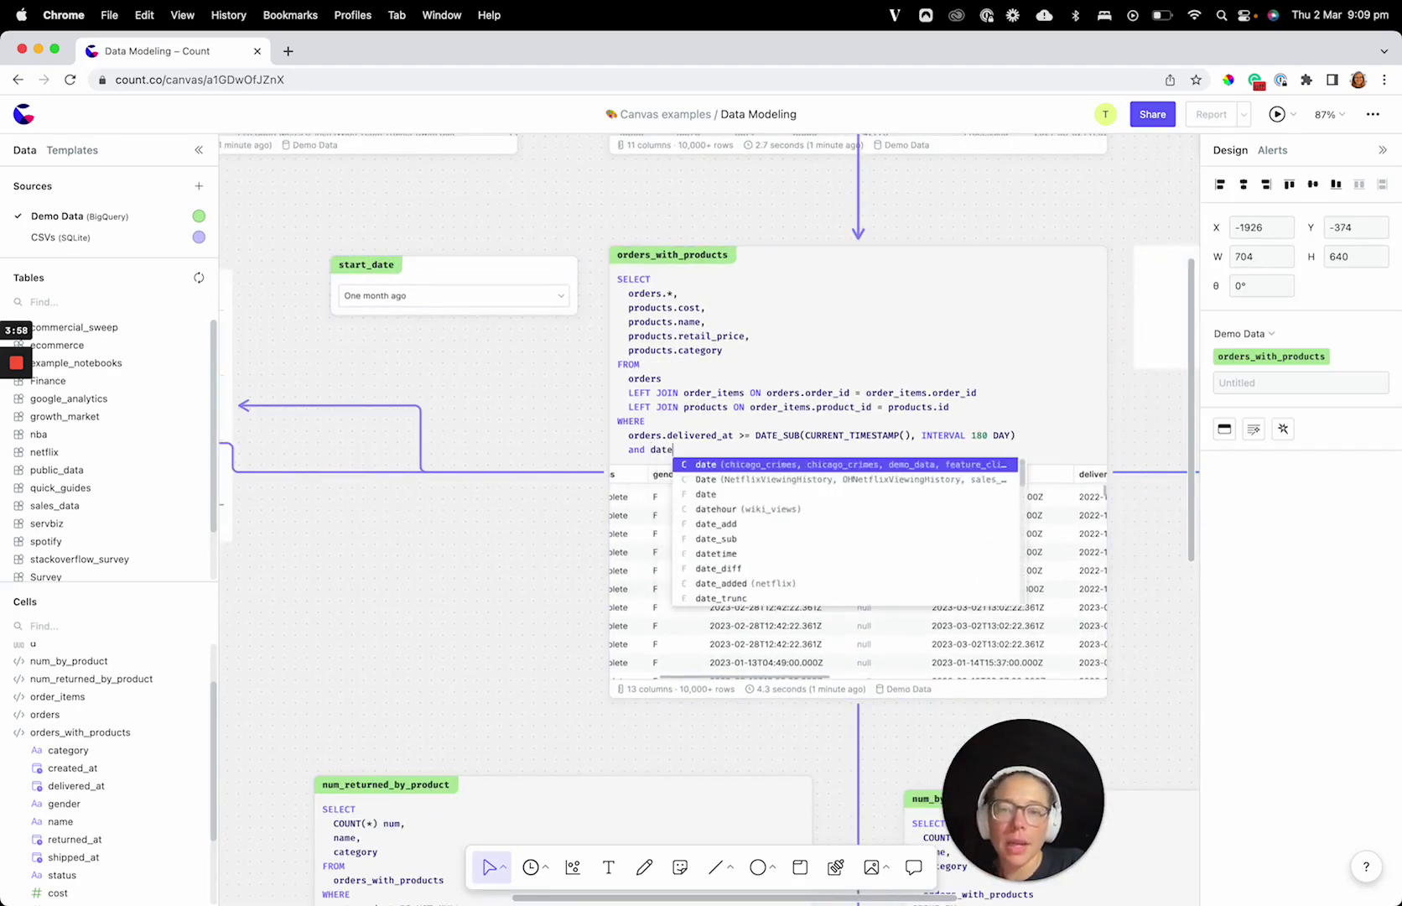
pyautogui.write('(orders.created_at')
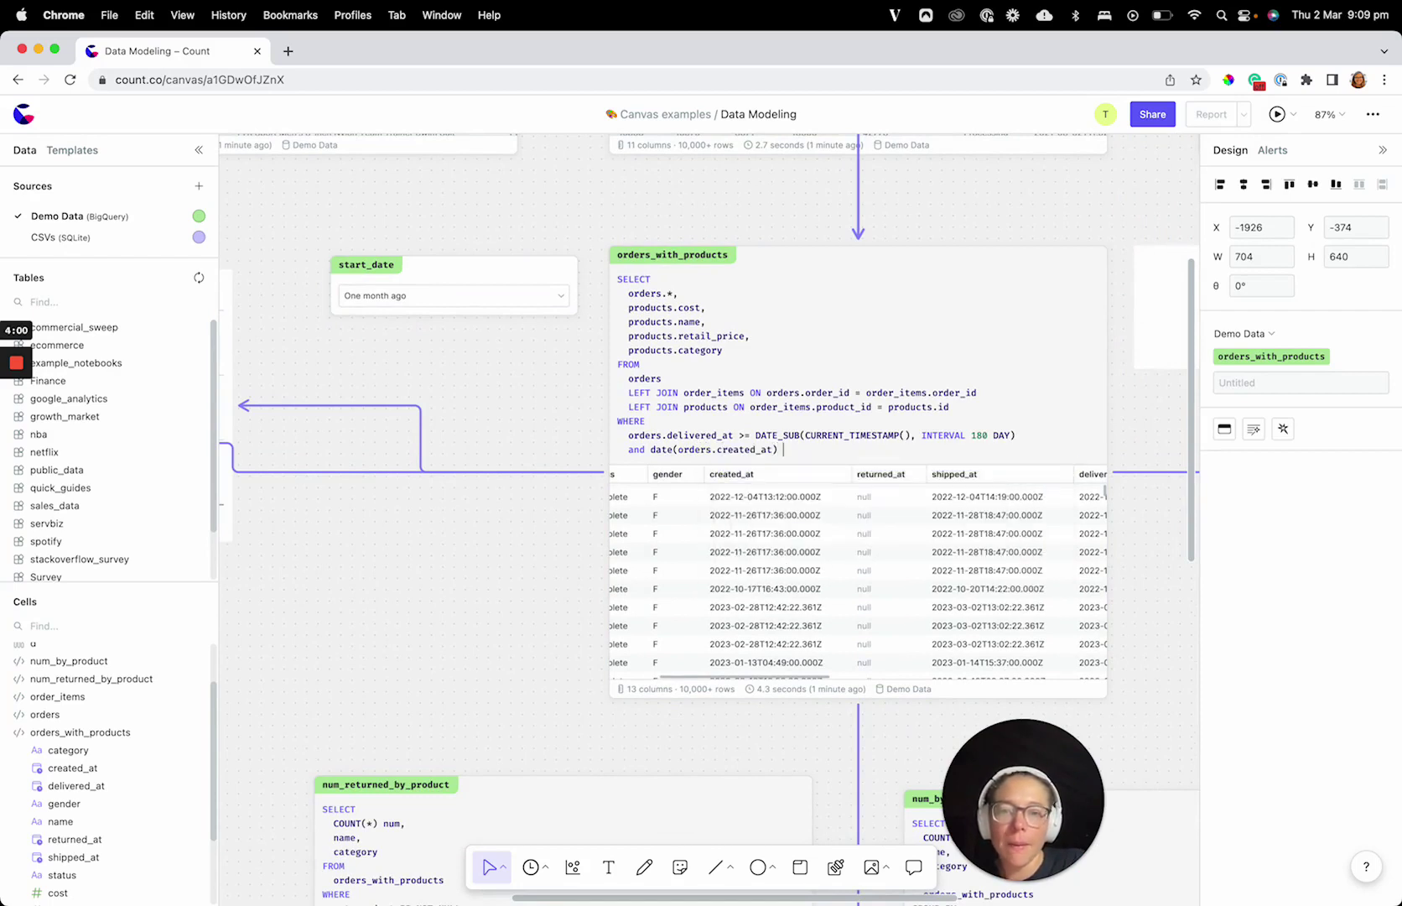
pyautogui.write(') >= (select ')
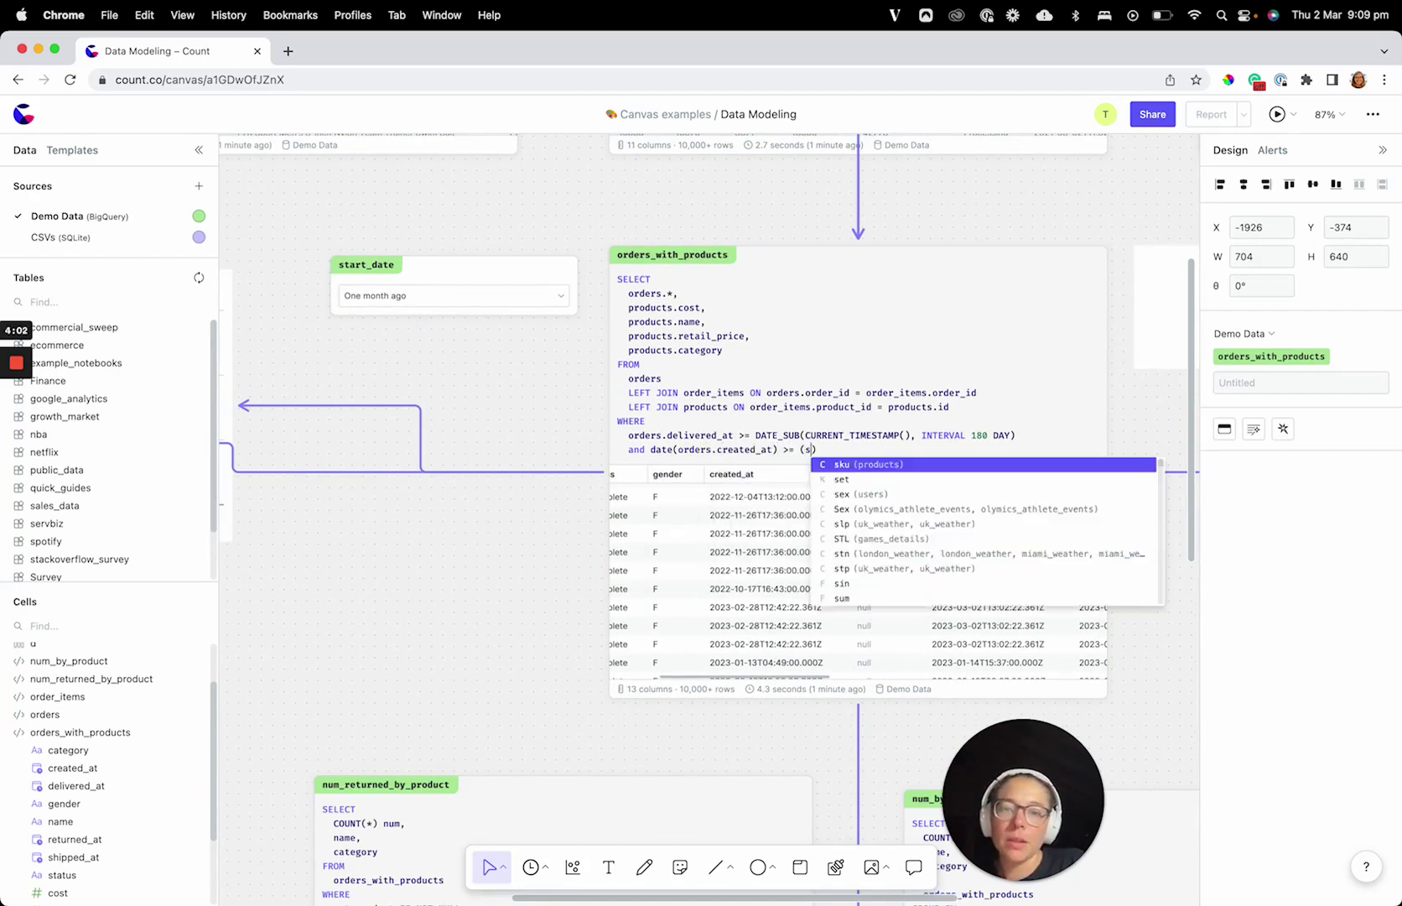
pyautogui.write('value from start_date')
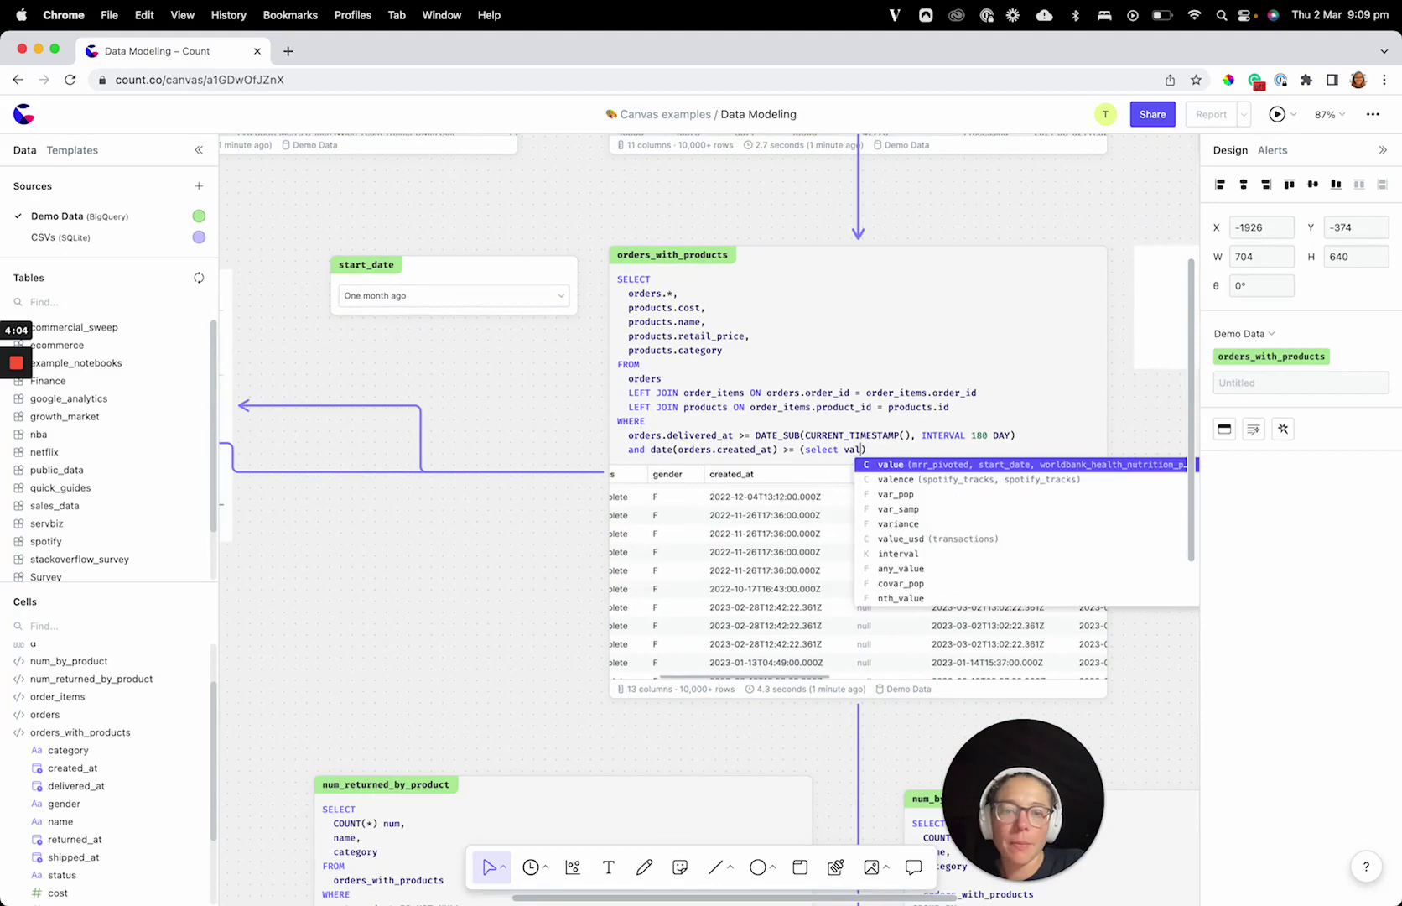
pyautogui.press('super+Return')
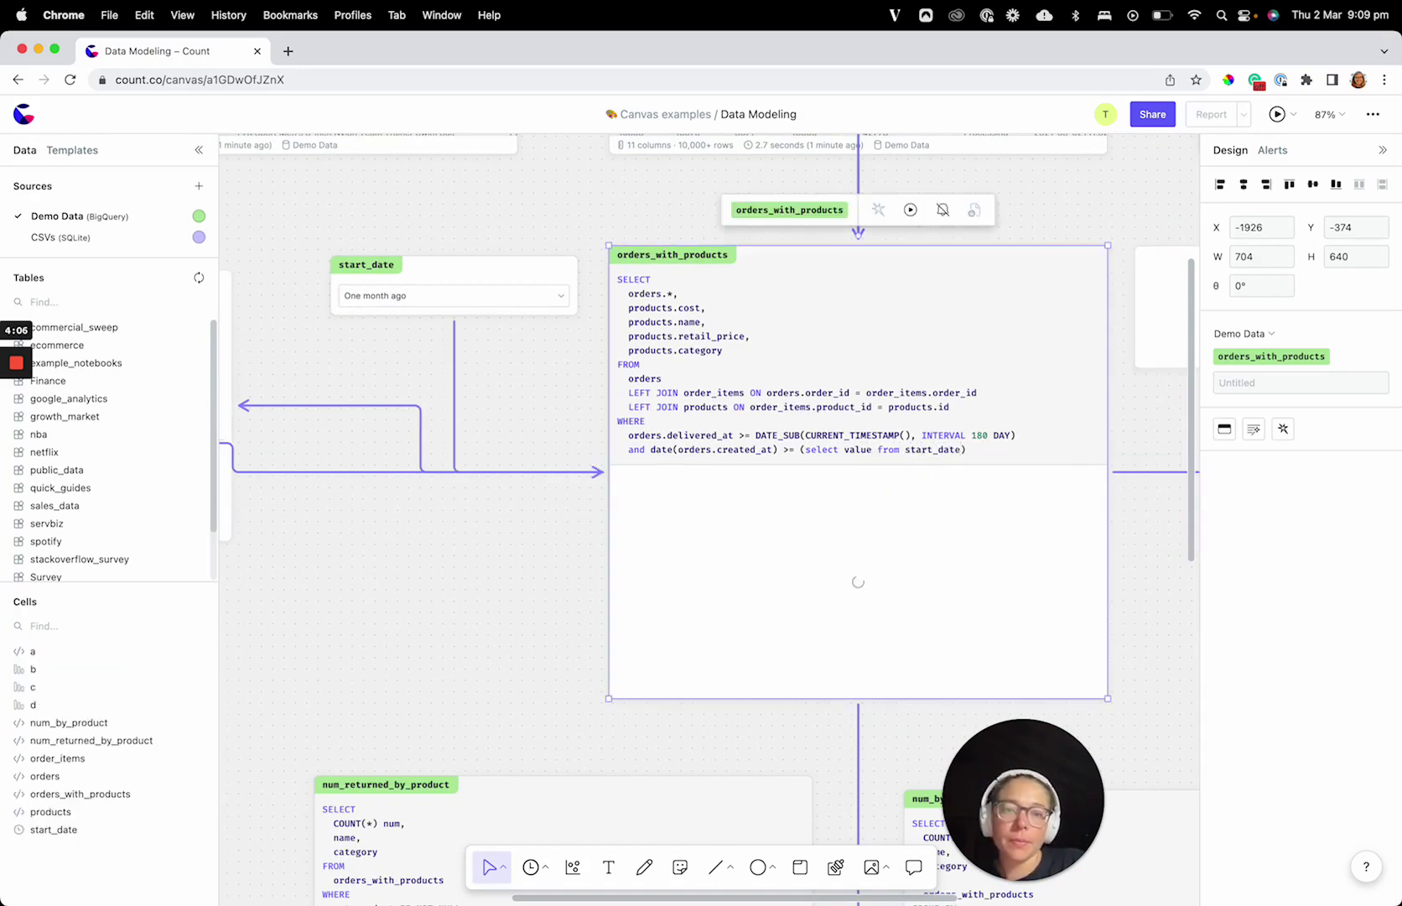
pyautogui.scroll(-5, 517, 620)
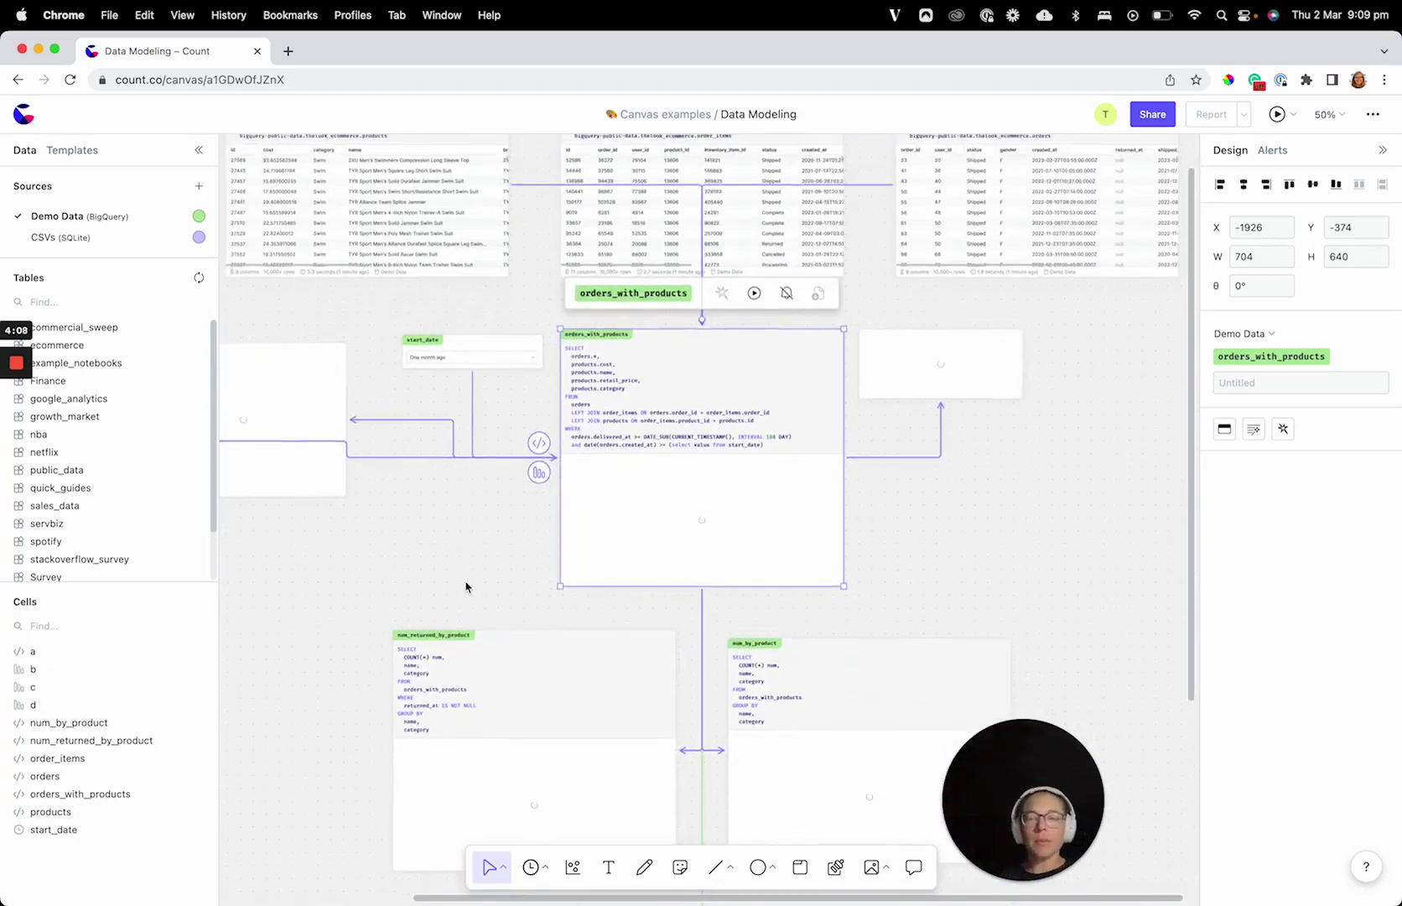
pyautogui.scroll(-1, 470, 587)
pyautogui.scroll(-3, 572, 507)
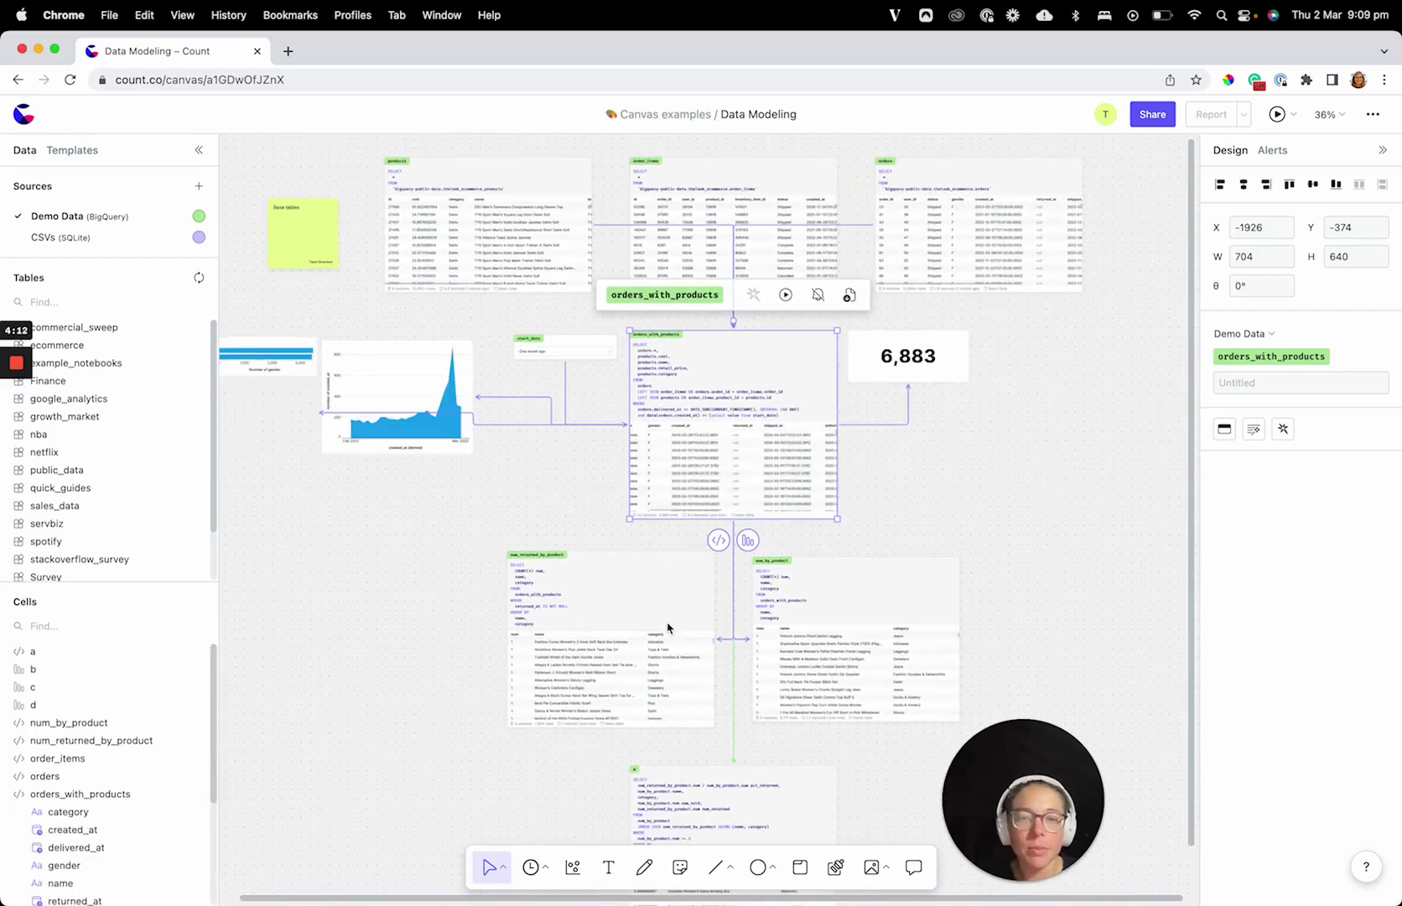
pyautogui.moveTo(454, 398)
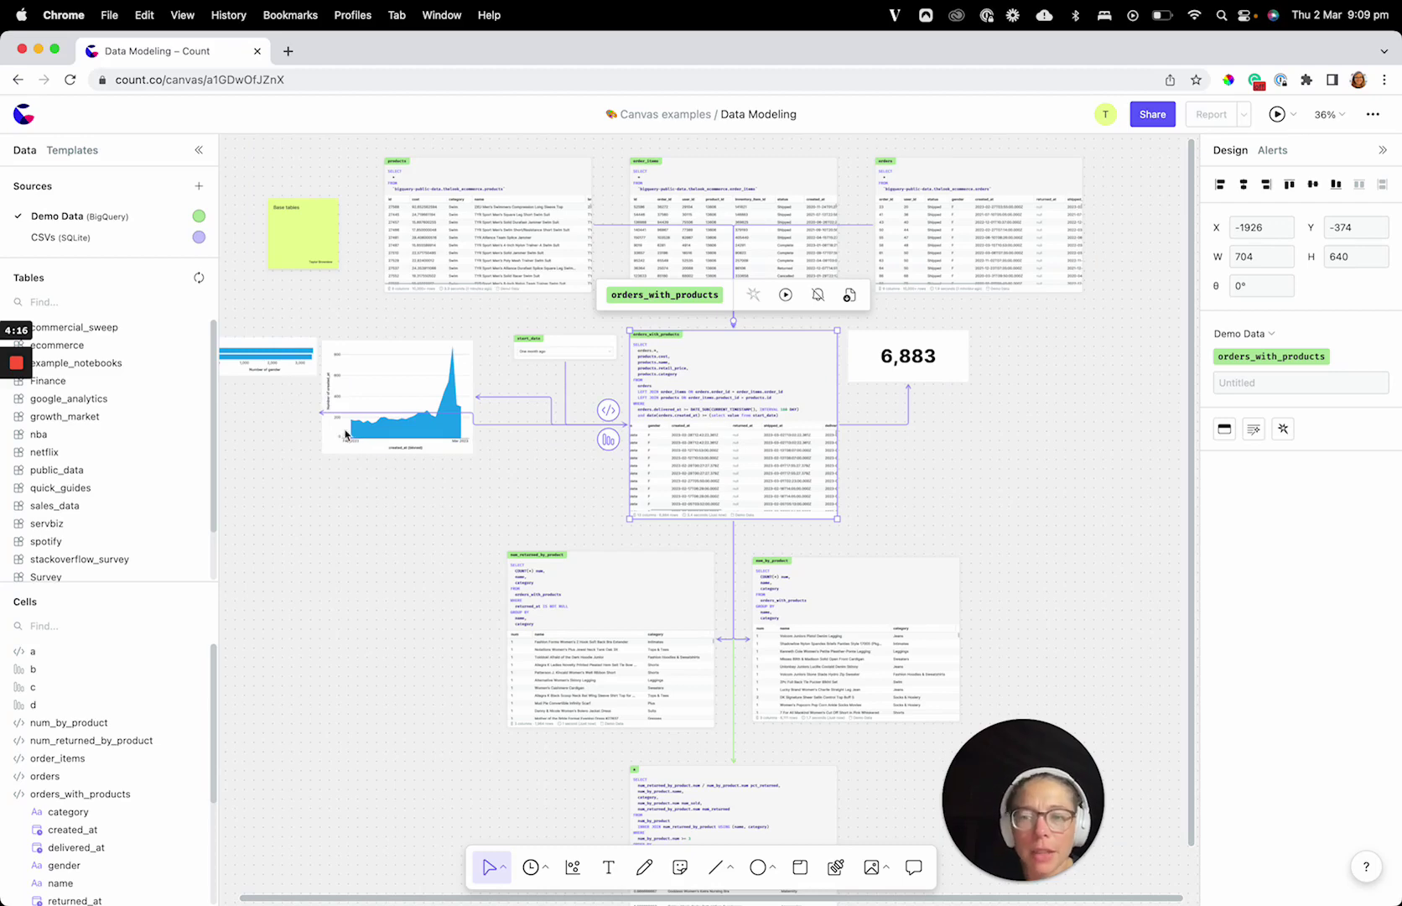
pyautogui.scroll(5, 545, 353)
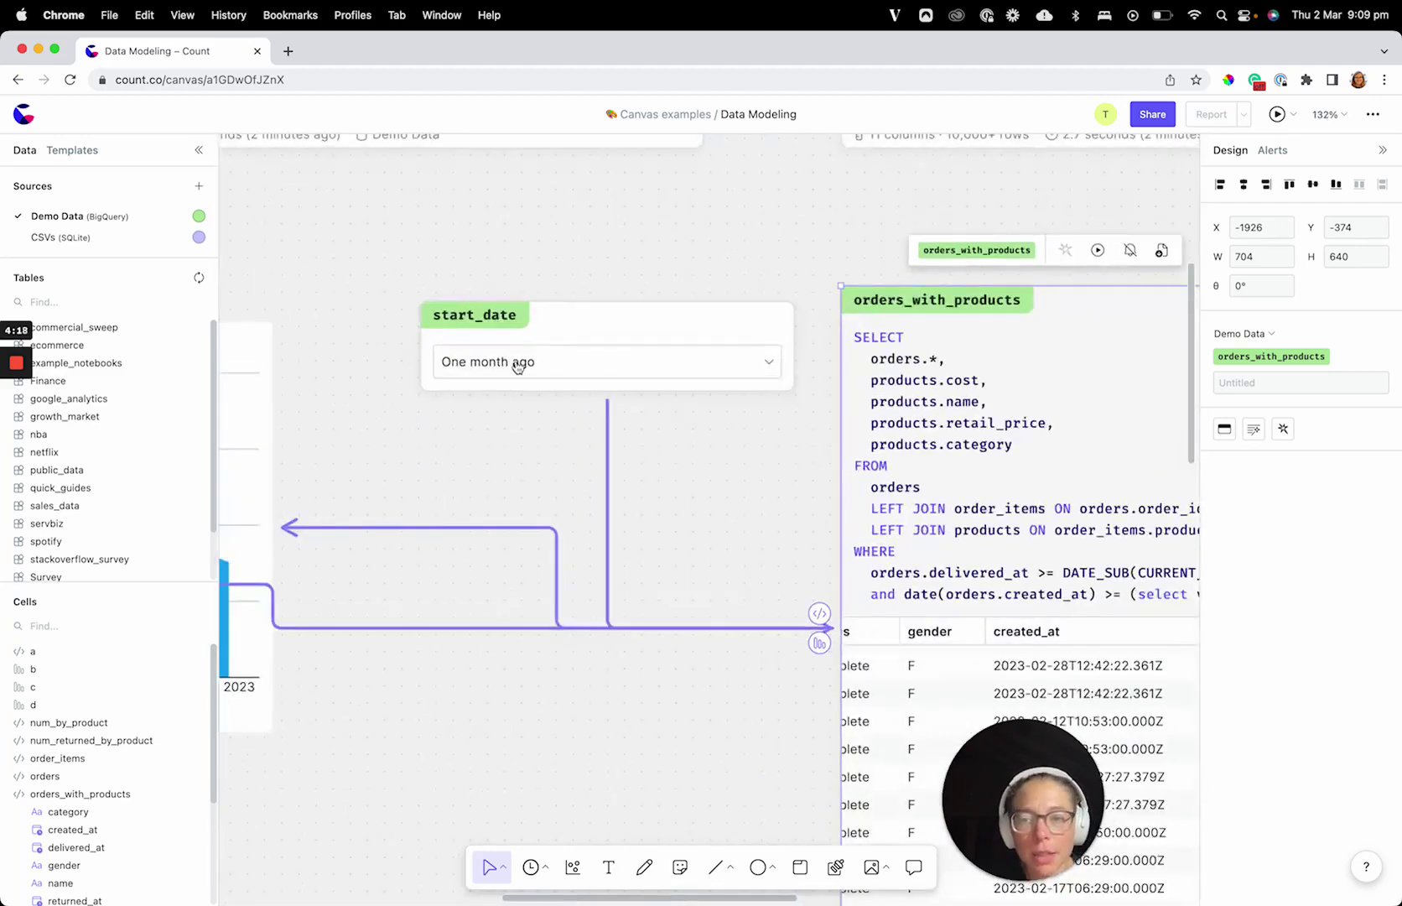
pyautogui.scroll(-8, 478, 470)
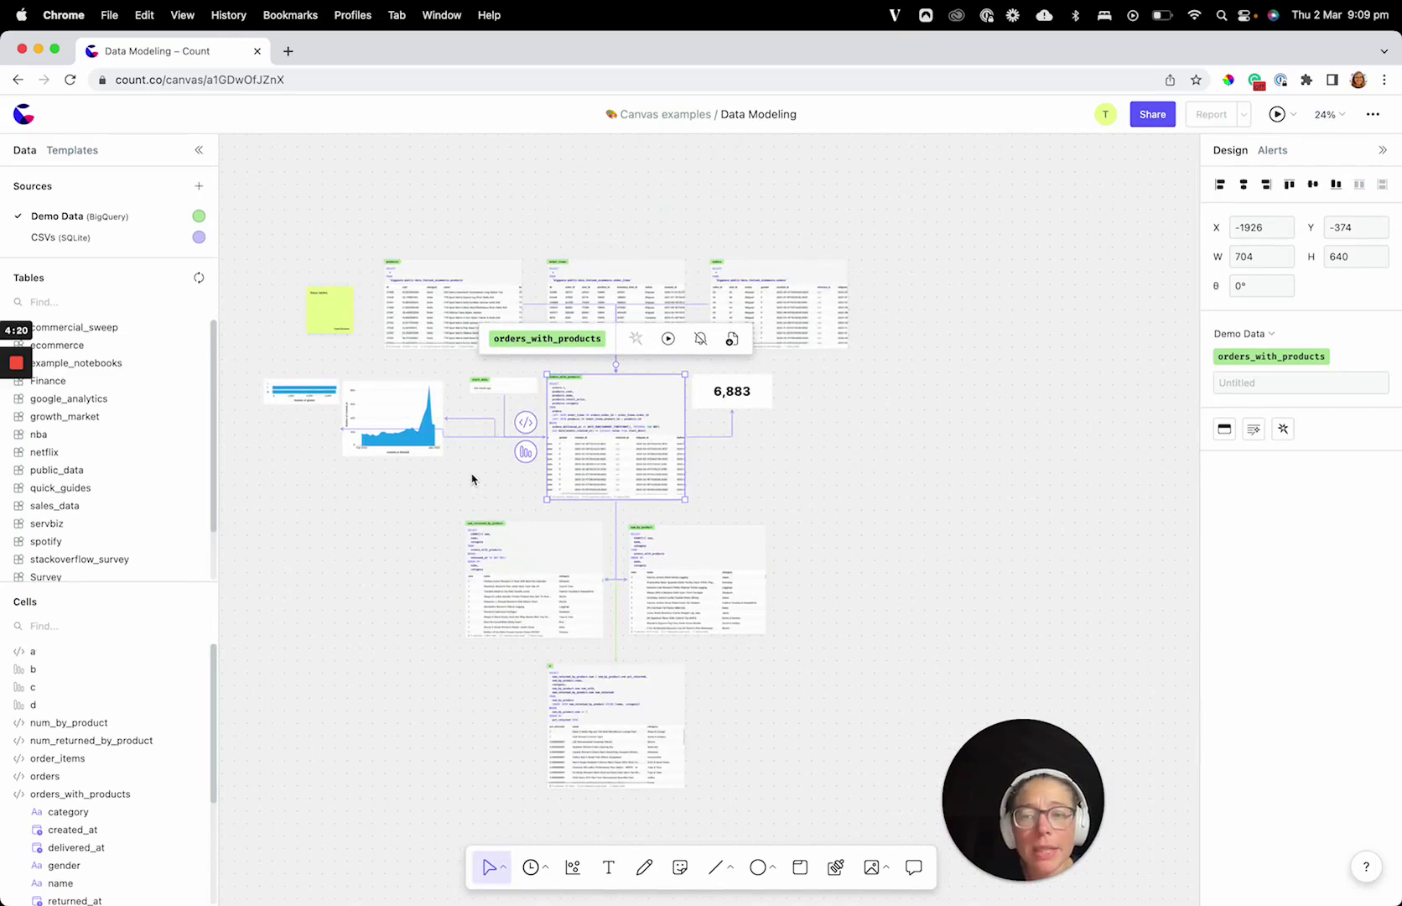
# - Duplicate the whole data model and move the pasted copy beside the original
pyautogui.moveTo(419, 235); pyautogui.dragTo(817, 787)
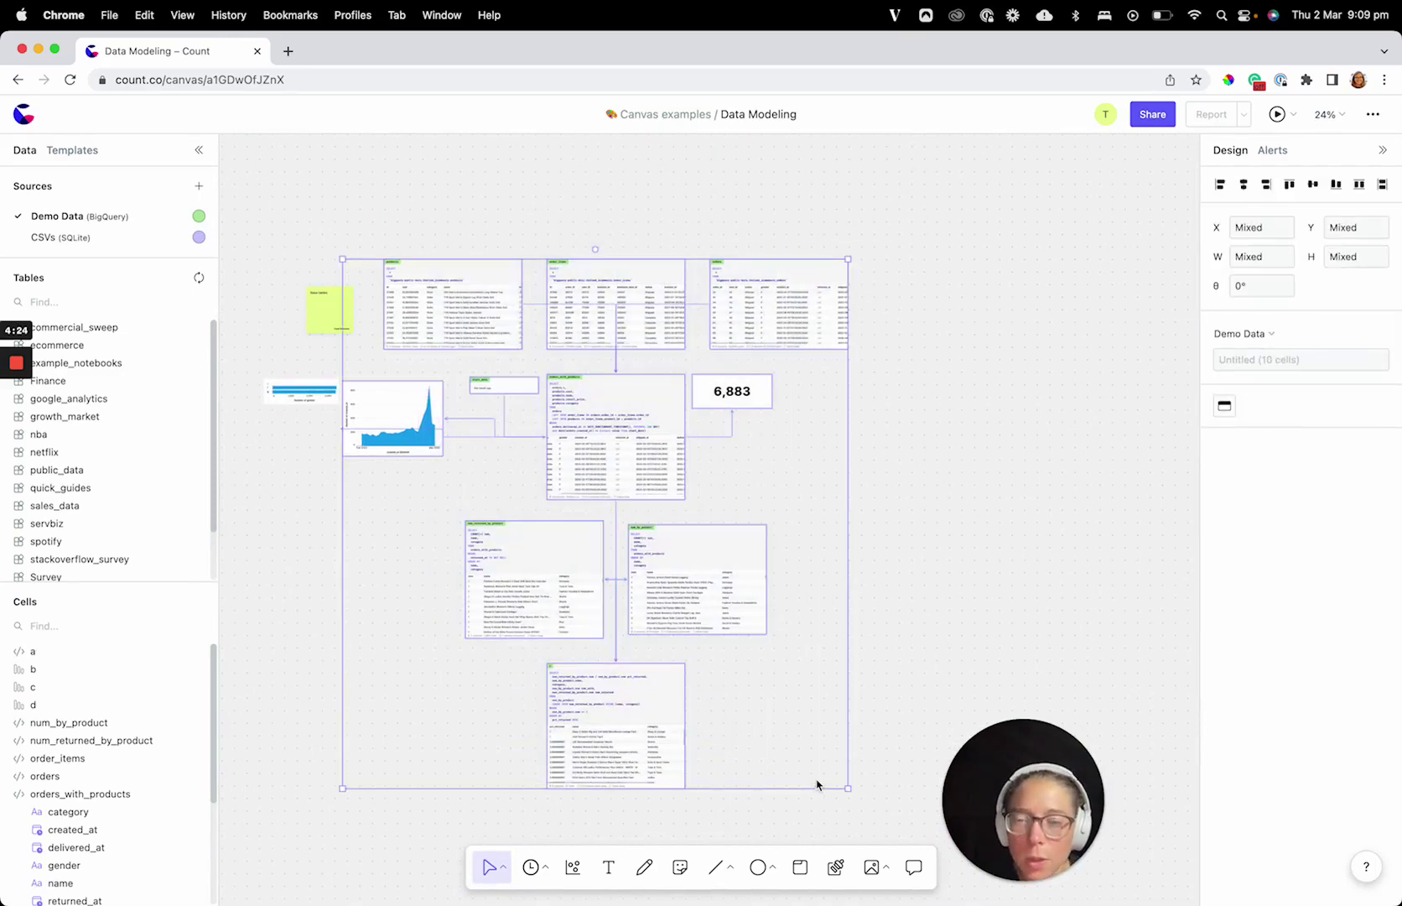
pyautogui.press('super+v')
pyautogui.moveTo(701, 579); pyautogui.dragTo(1174, 545)
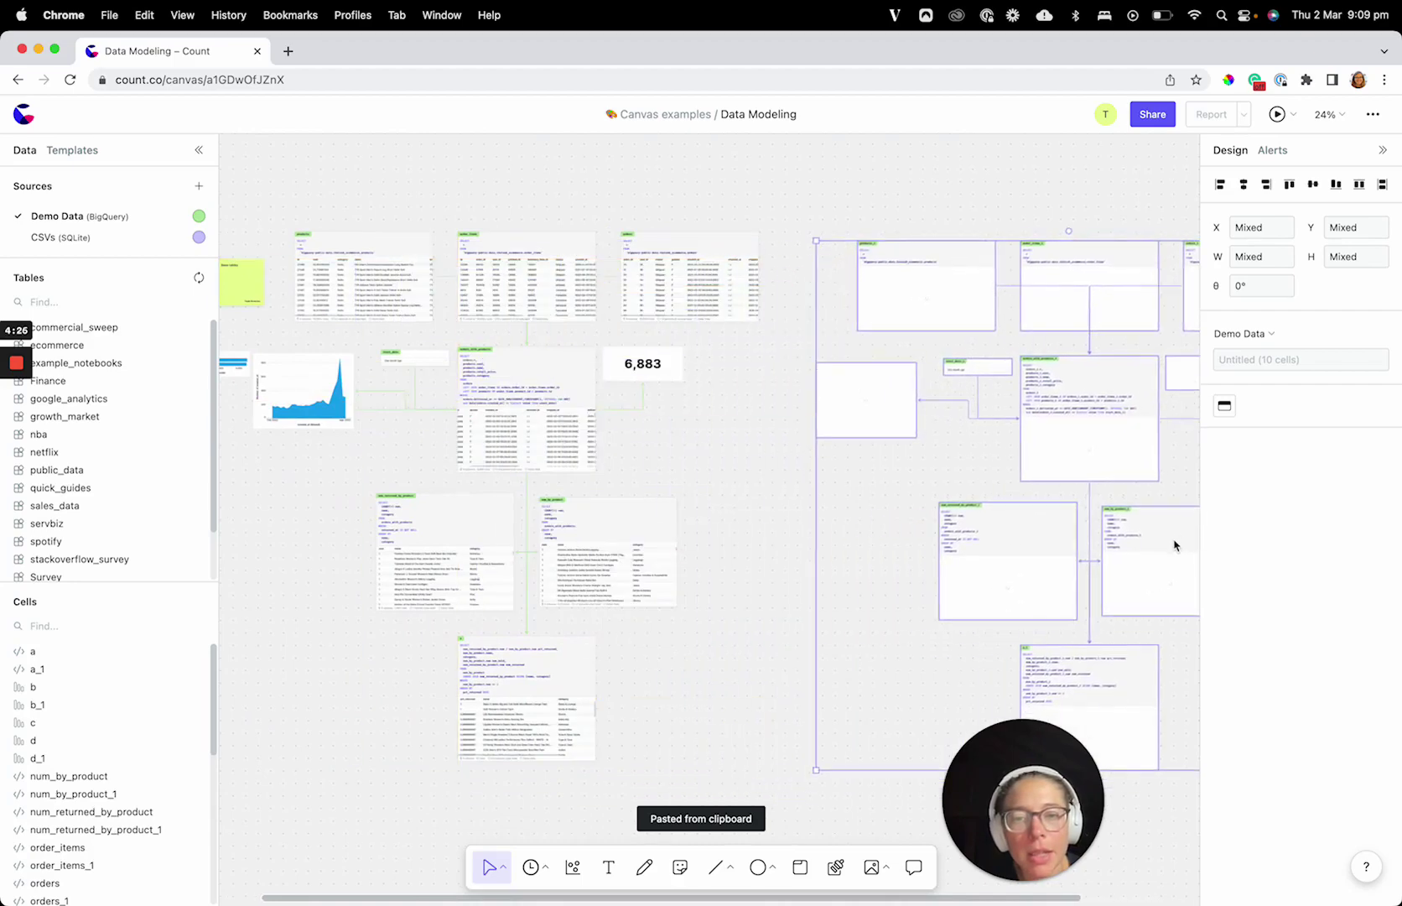
pyautogui.click(773, 574)
pyautogui.hscroll(5, 777, 411)
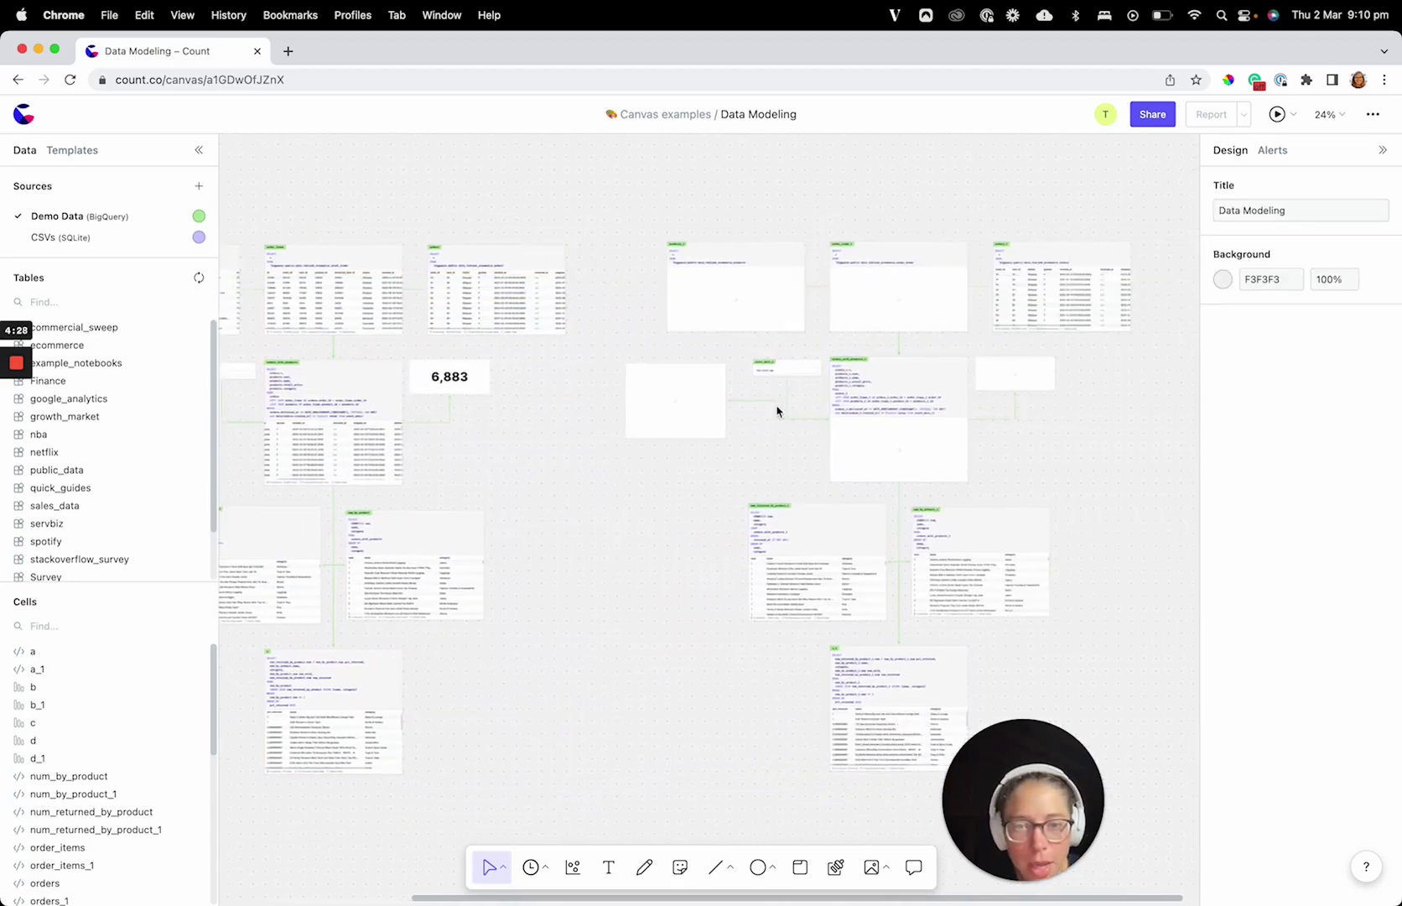
pyautogui.scroll(5, 781, 372)
# - Set the copy's start_date_1 to One week ago, then zoom out to an overview
pyautogui.click(777, 388)
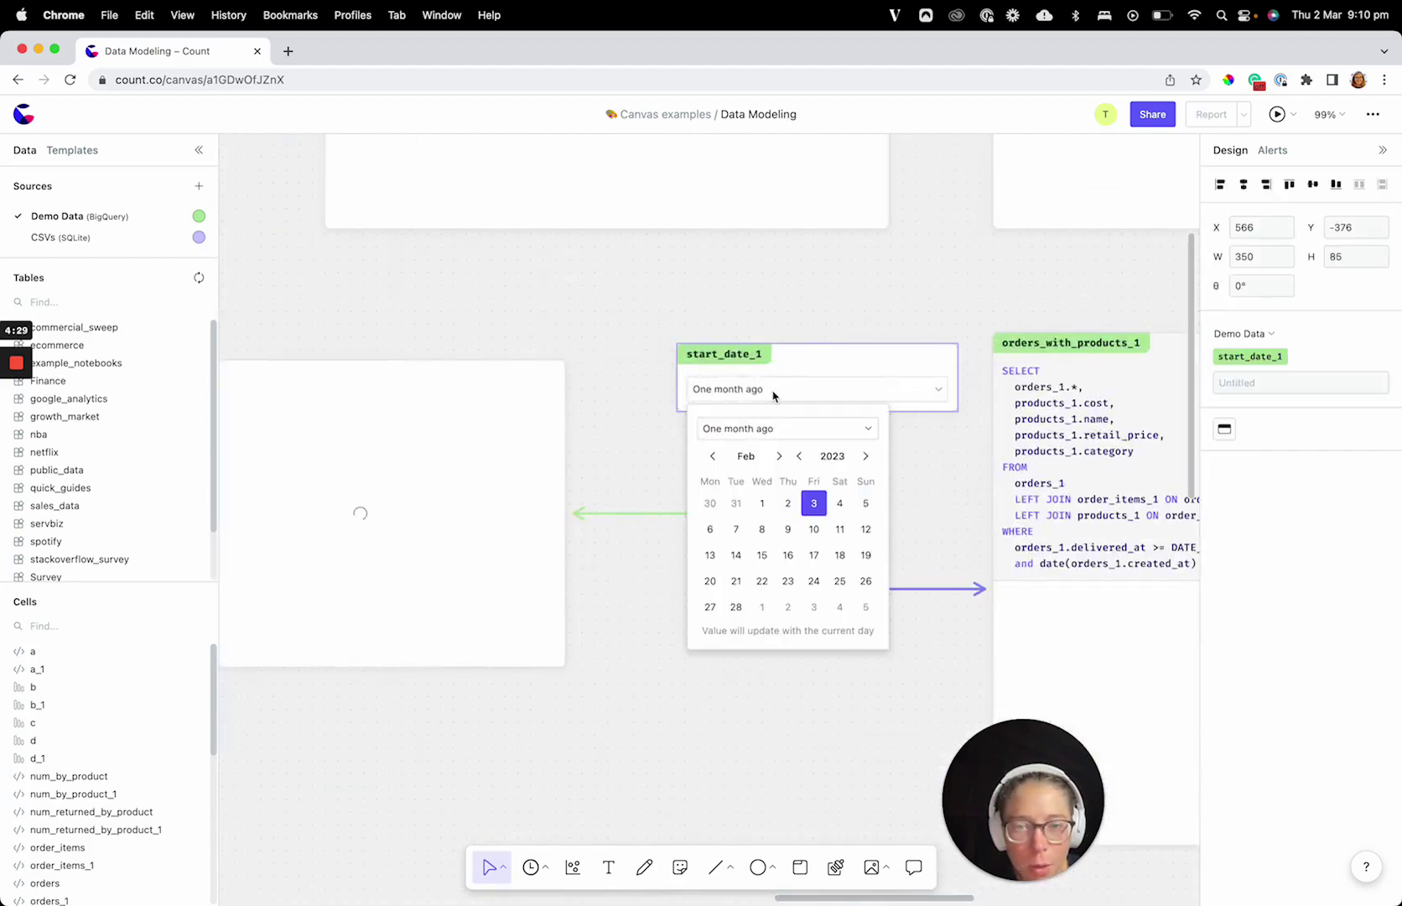
pyautogui.click(833, 429)
pyautogui.click(788, 520)
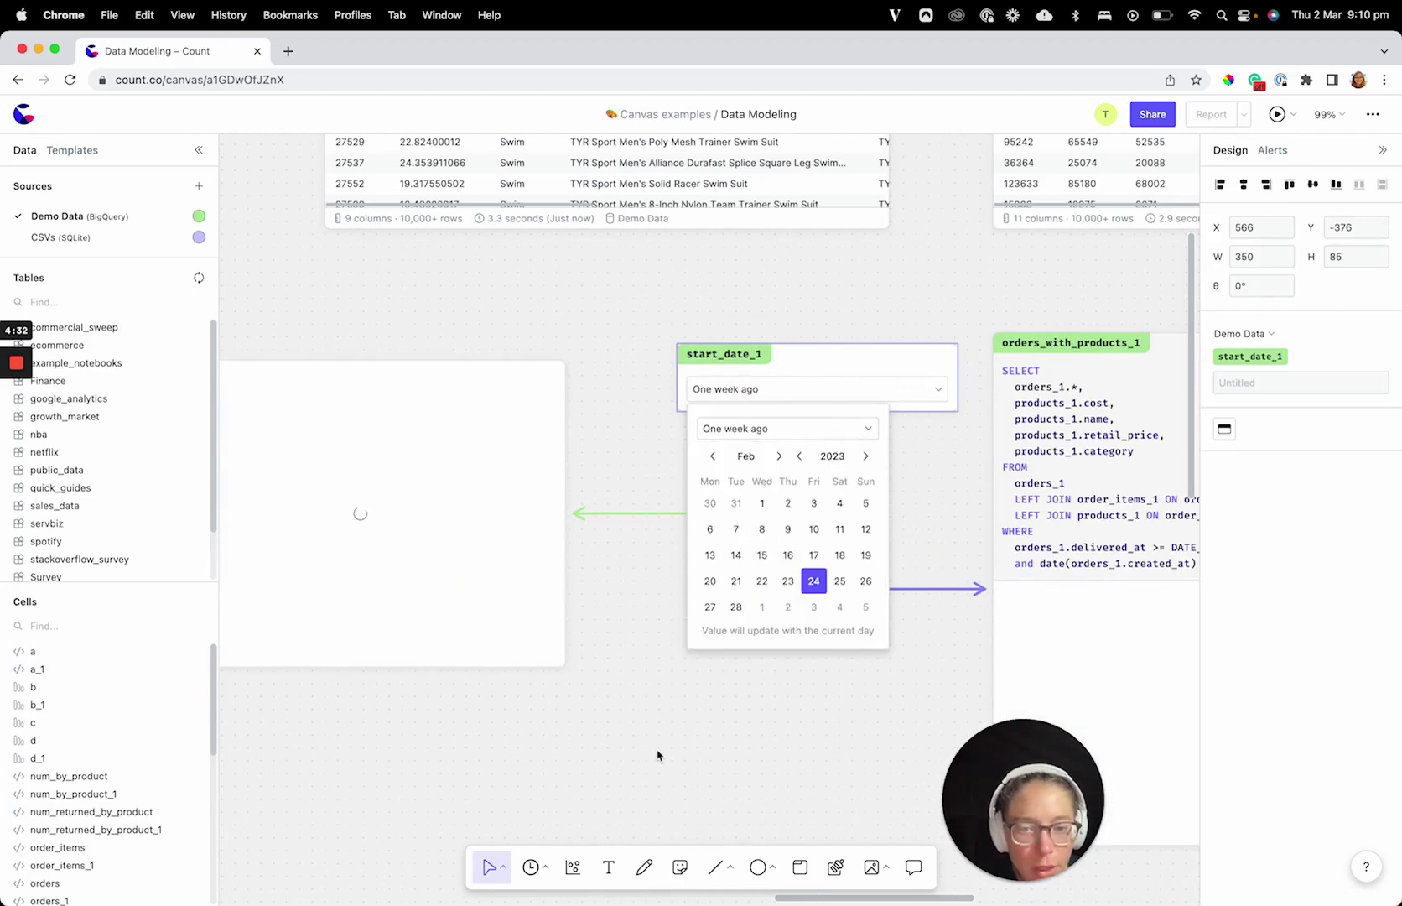
pyautogui.scroll(-6, 659, 755)
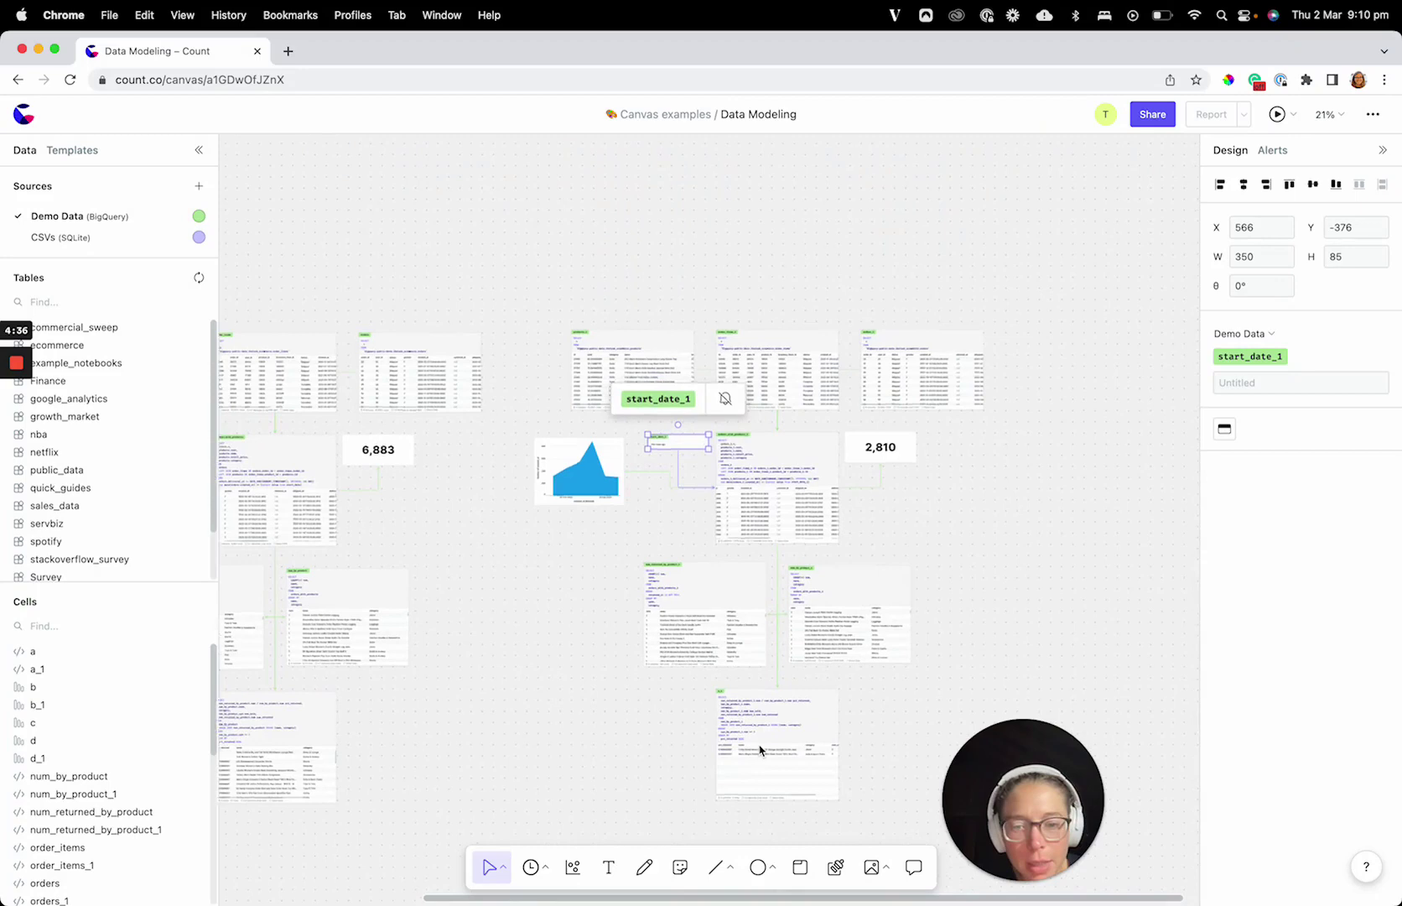
pyautogui.scroll(5, 759, 745)
pyautogui.click(503, 701)
pyautogui.scroll(-2, 487, 686)
pyautogui.scroll(-5, 486, 686)
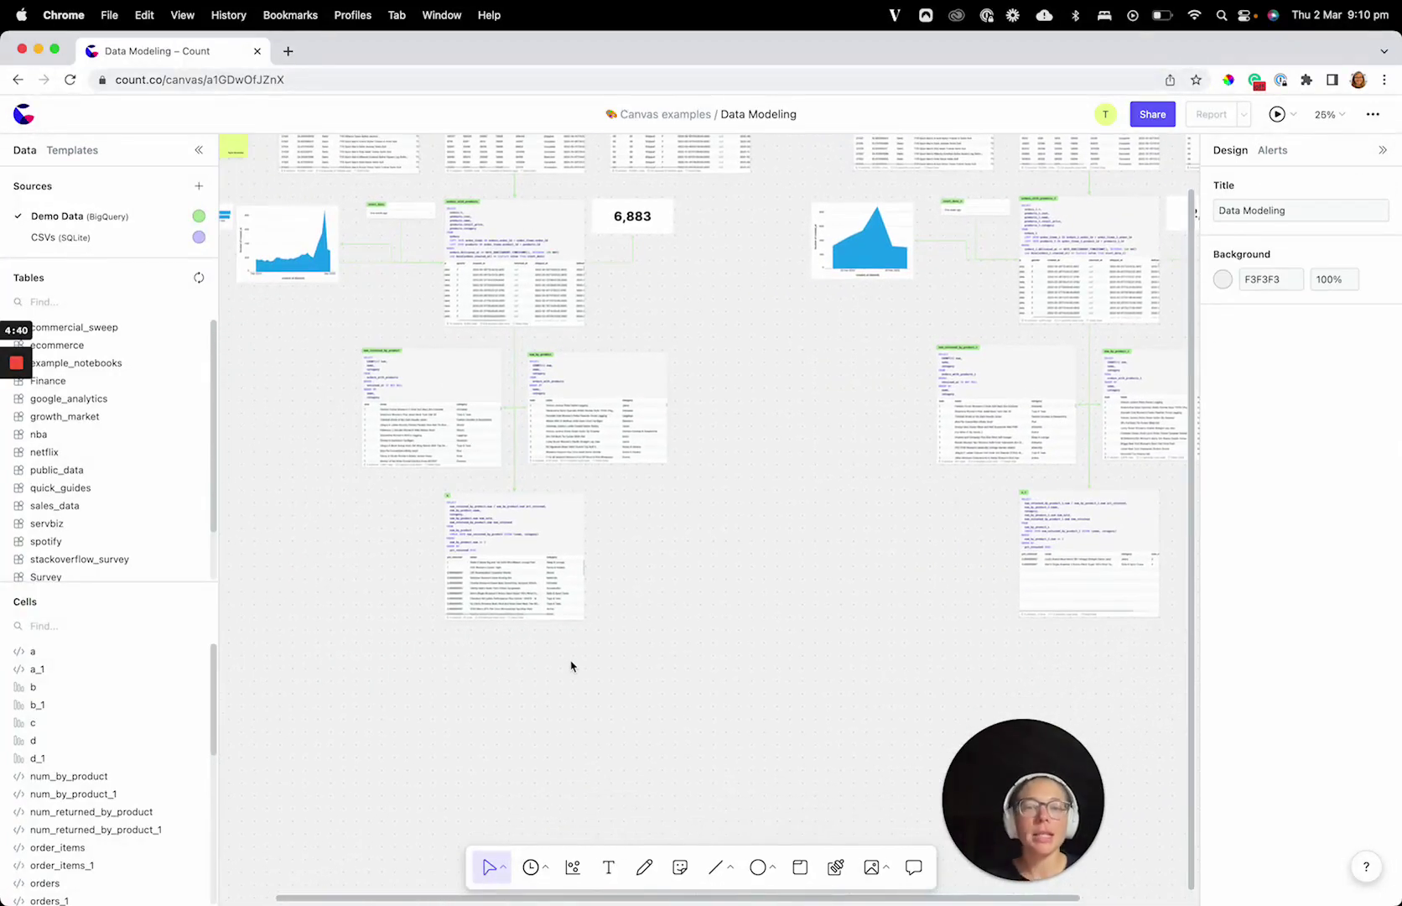
# - Glance at the Templates library, then zoom to fit the orders_with_products_1 query cell
pyautogui.scroll(-2, 712, 608)
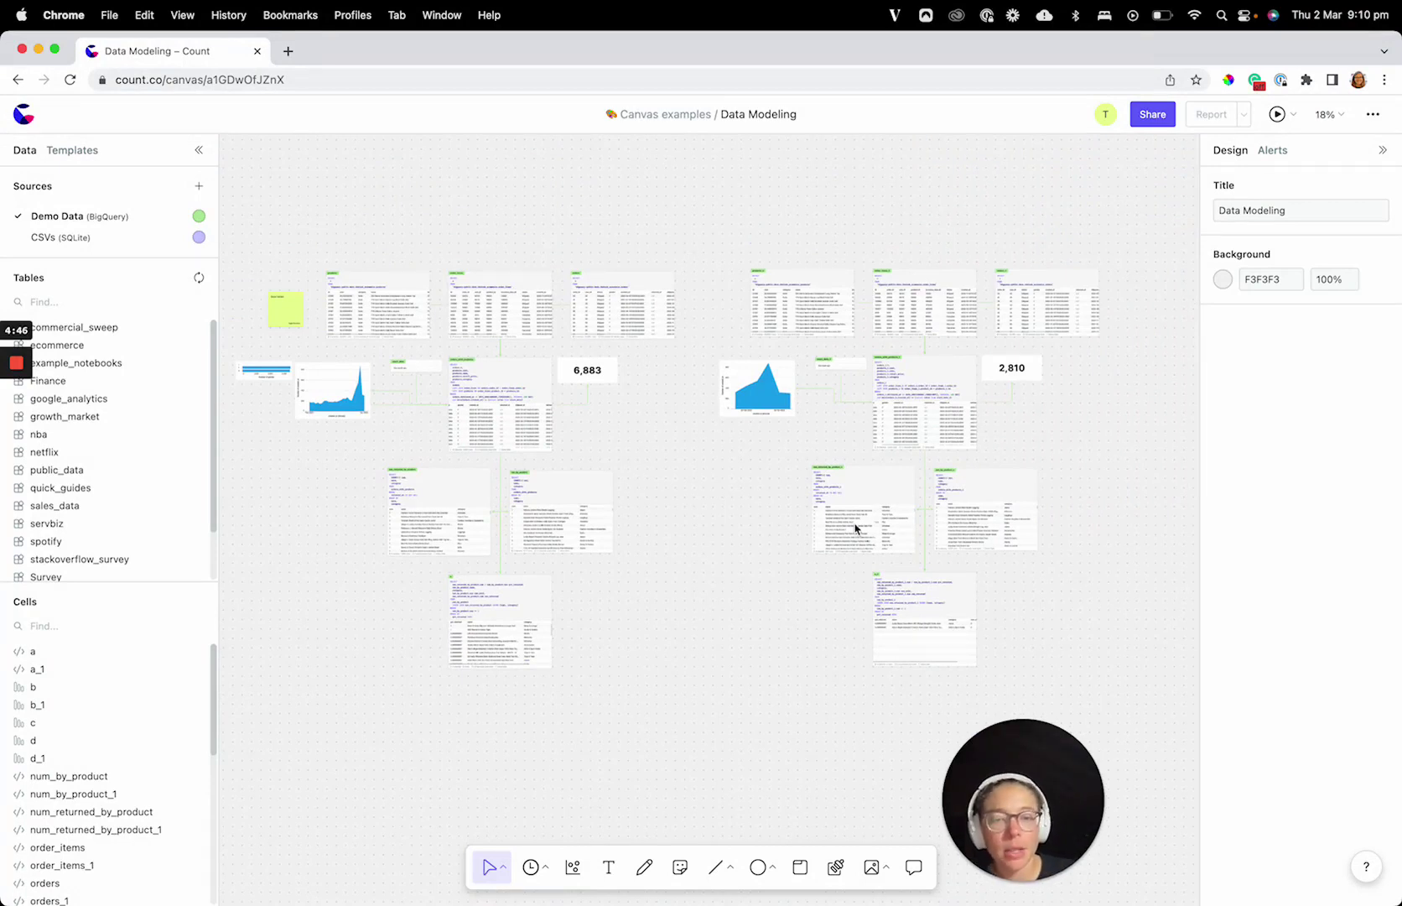
pyautogui.click(74, 152)
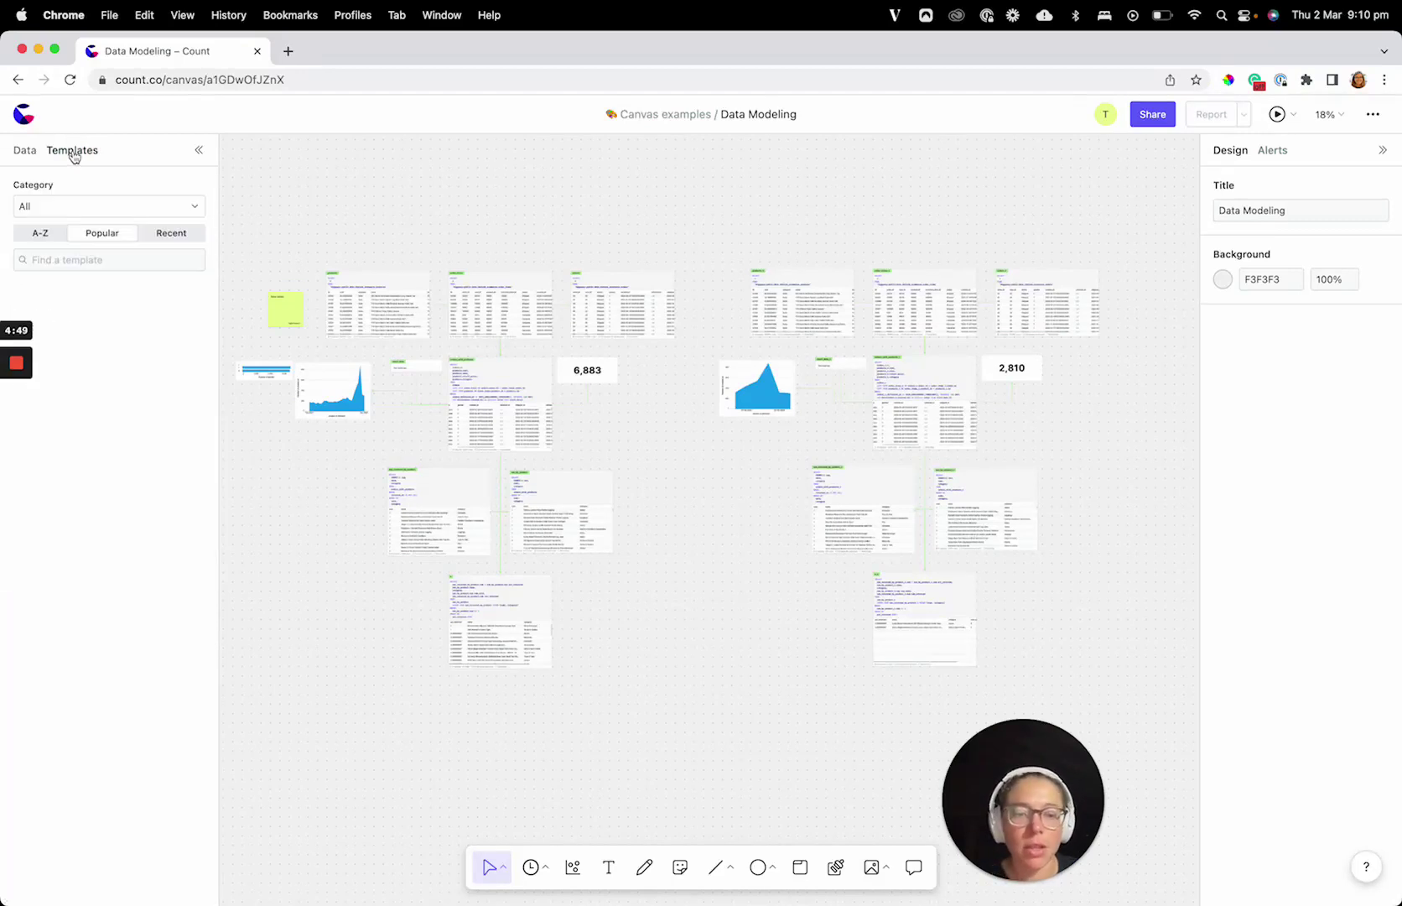
pyautogui.click(23, 154)
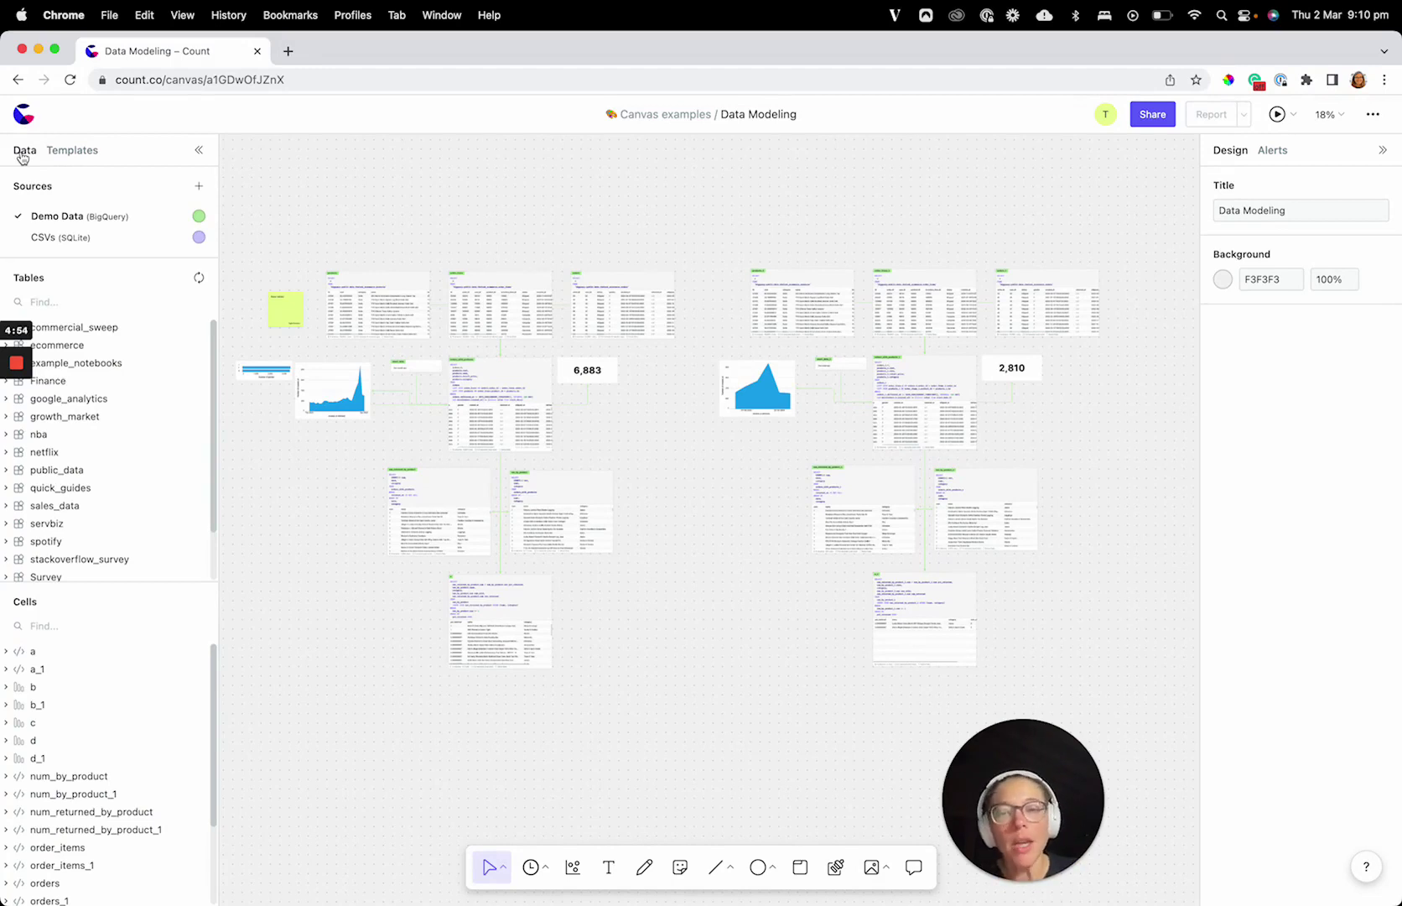
pyautogui.hscroll(2, 717, 650)
pyautogui.scroll(-1, 717, 650)
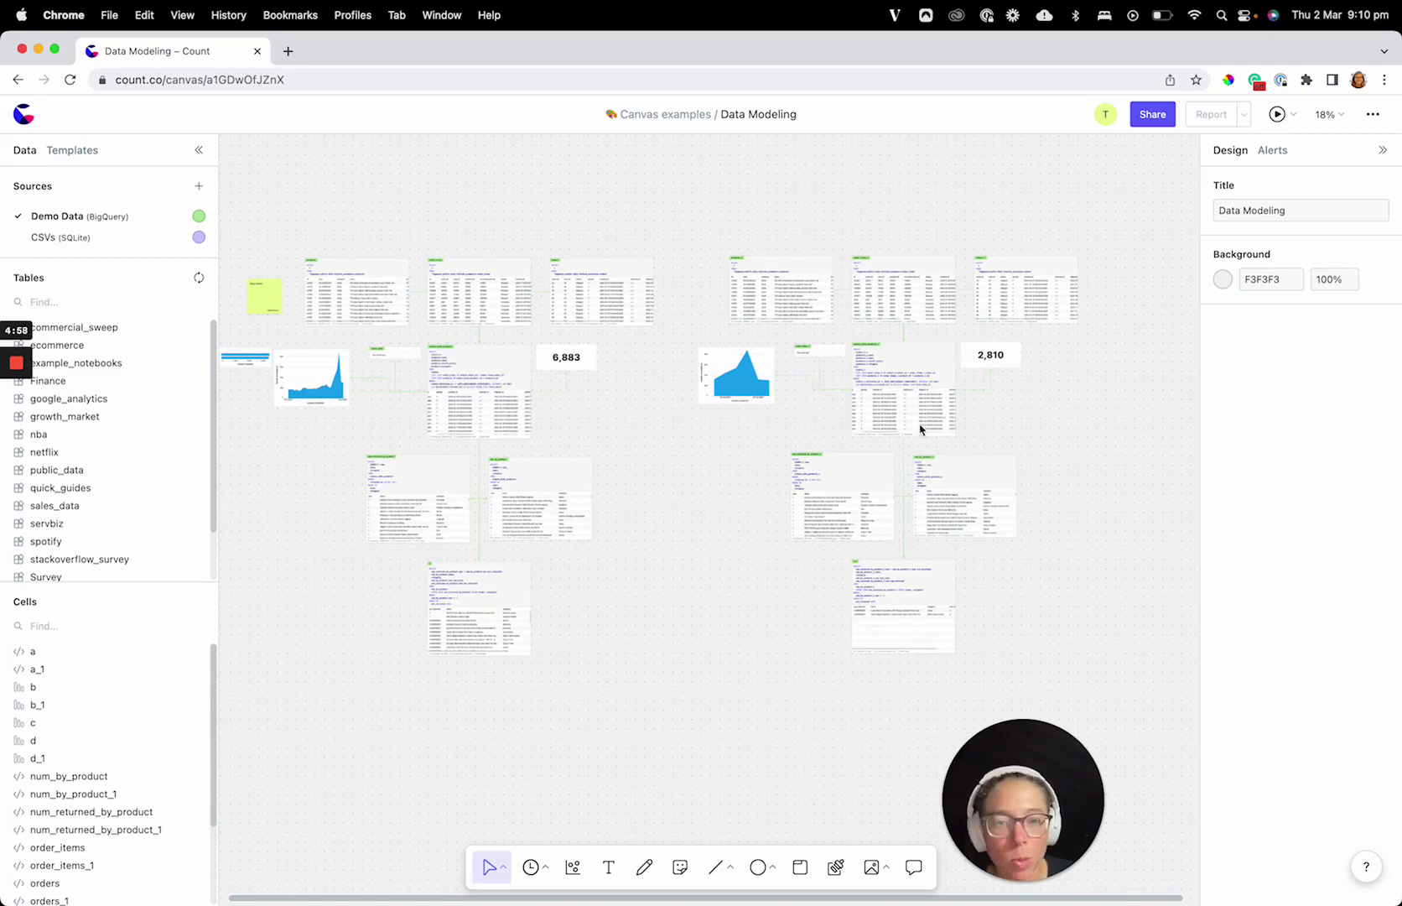
pyautogui.click(922, 397)
pyautogui.hotkey('shift', '2')
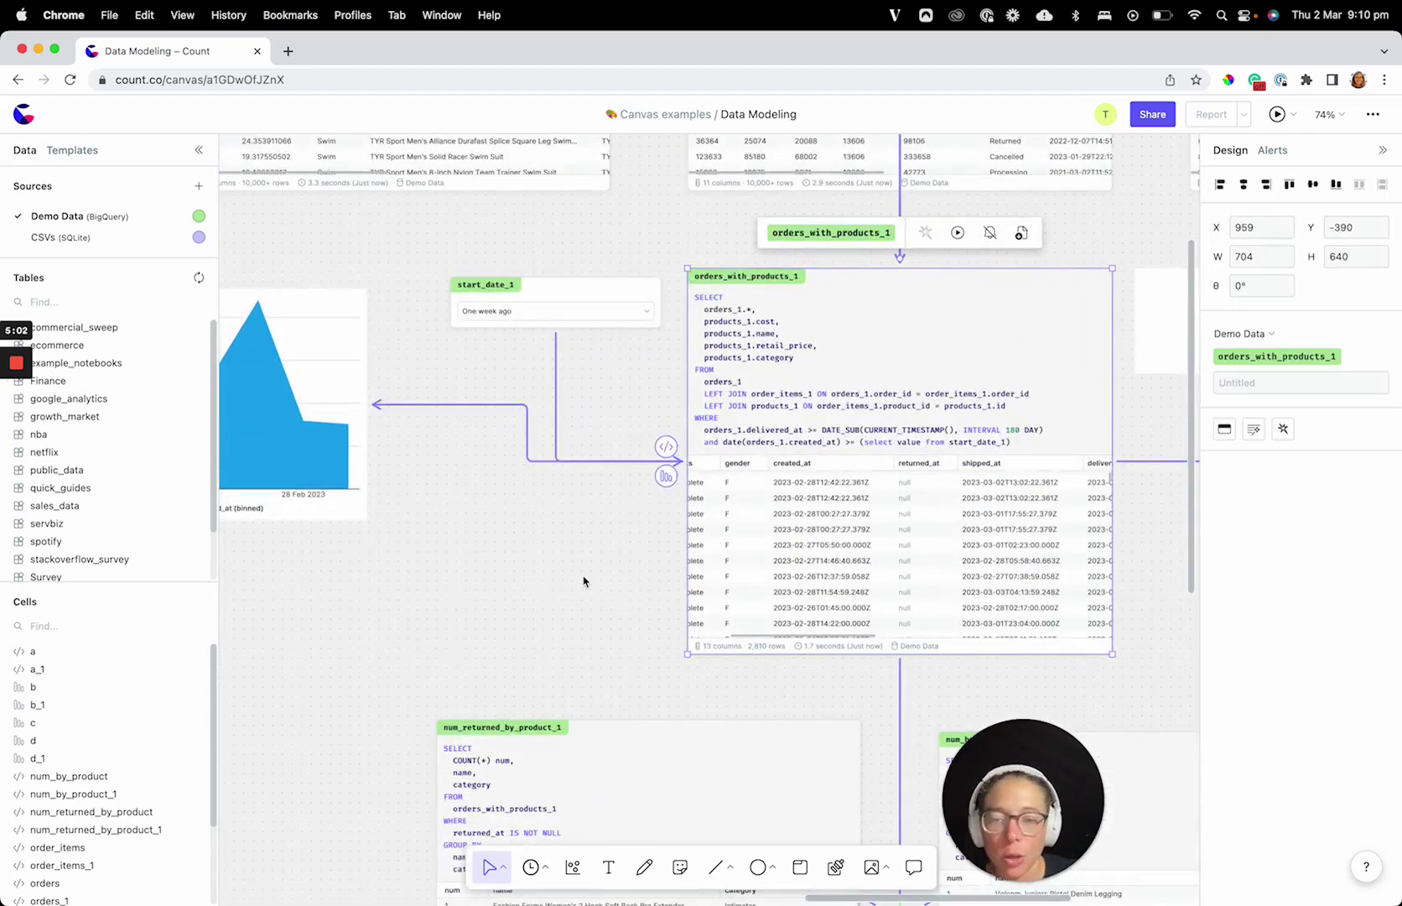
# - Copy the compiled SQL of the final a_1 cell
pyautogui.scroll(-5, 585, 583)
pyautogui.scroll(-8, 585, 584)
pyautogui.click(810, 543)
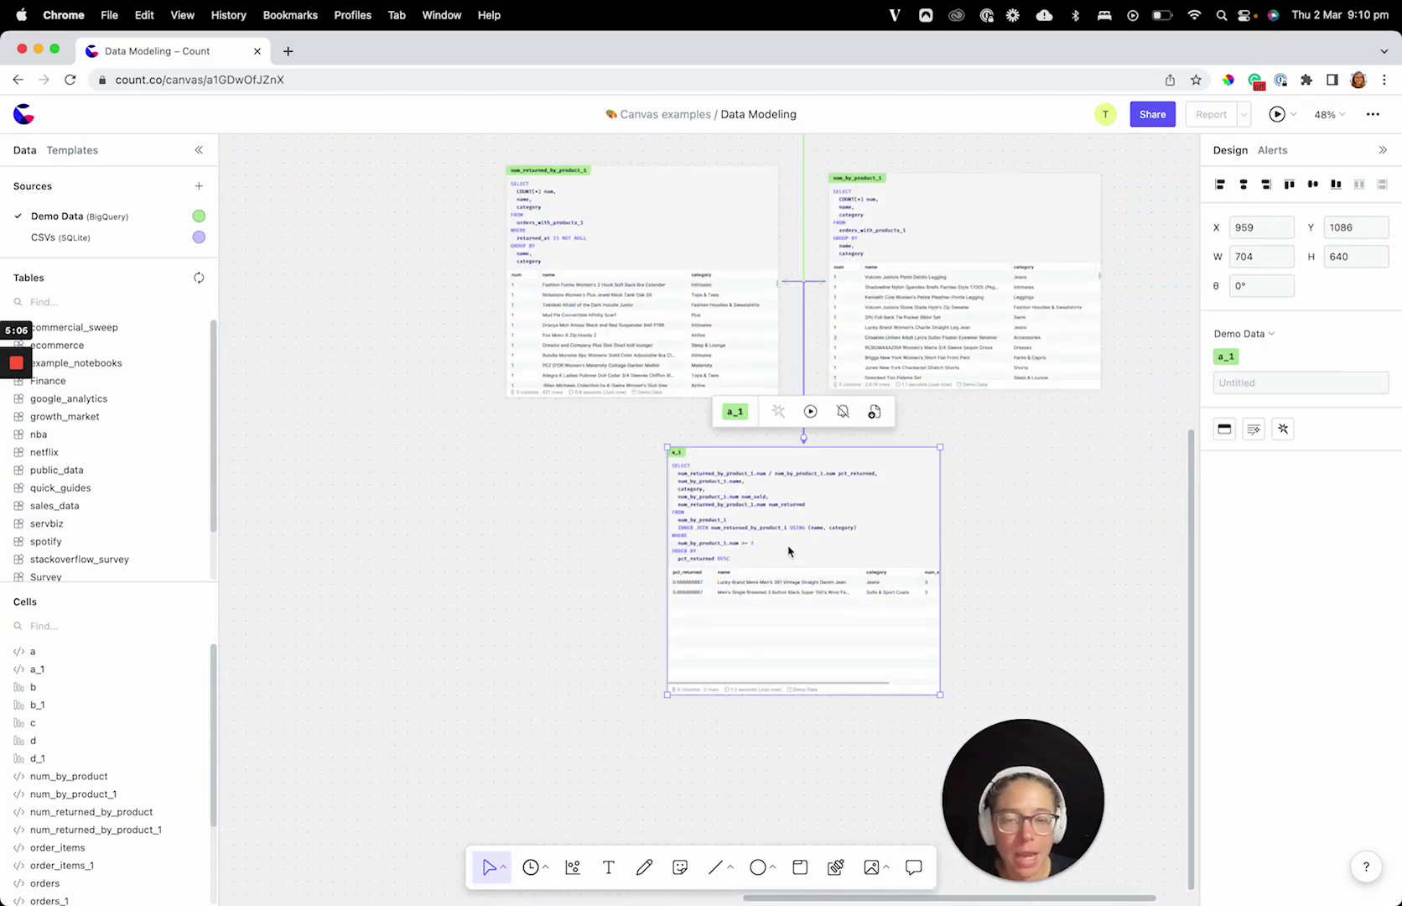
pyautogui.rightClick(760, 515)
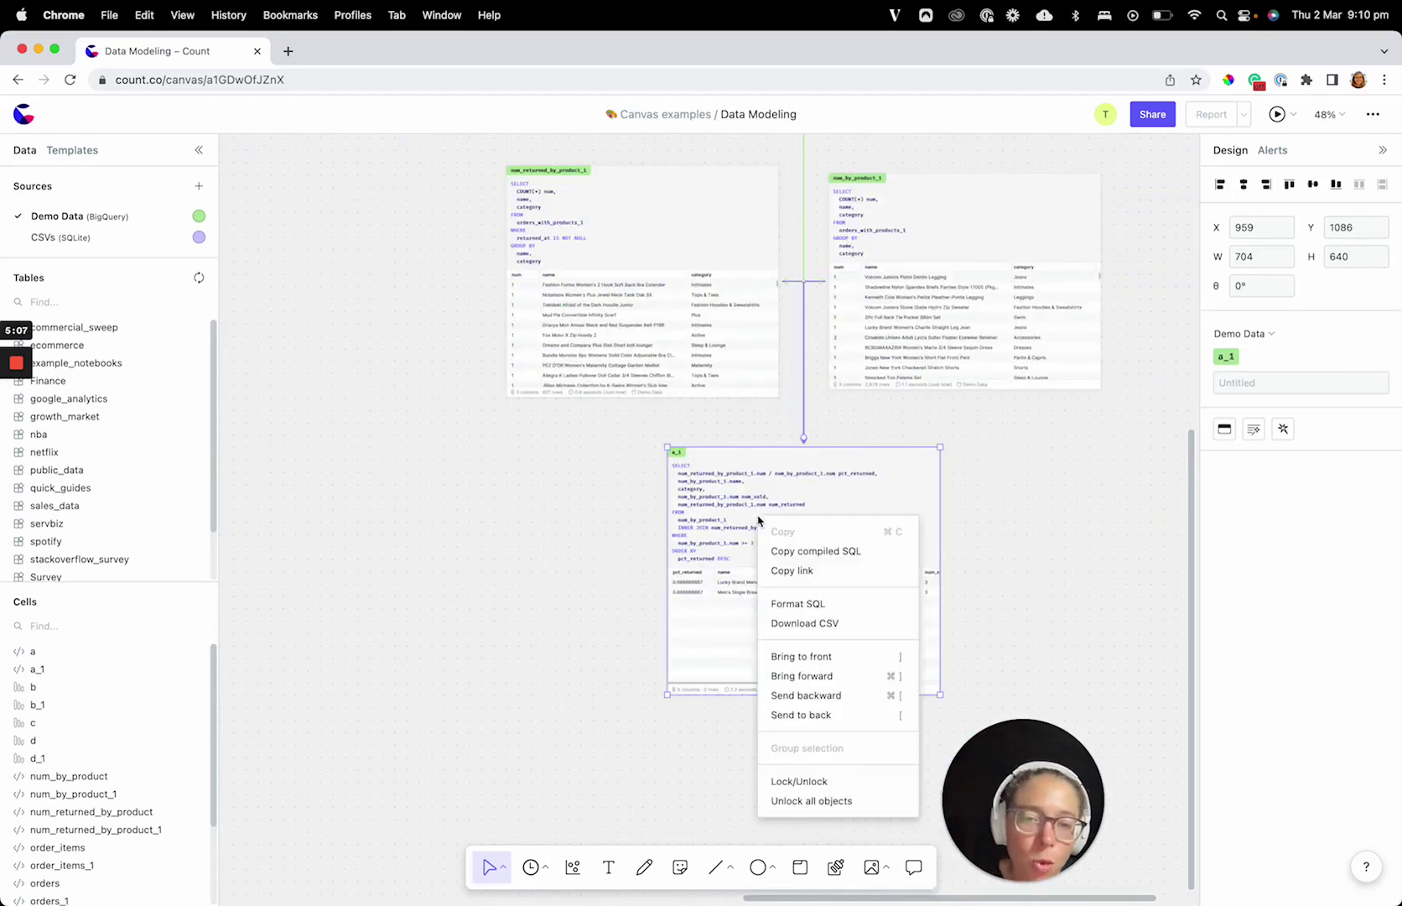
pyautogui.click(810, 552)
# - Add a new SQL cell e below a_1 and paste the compiled SQL into it
pyautogui.scroll(-5, 510, 648)
pyautogui.click(532, 867)
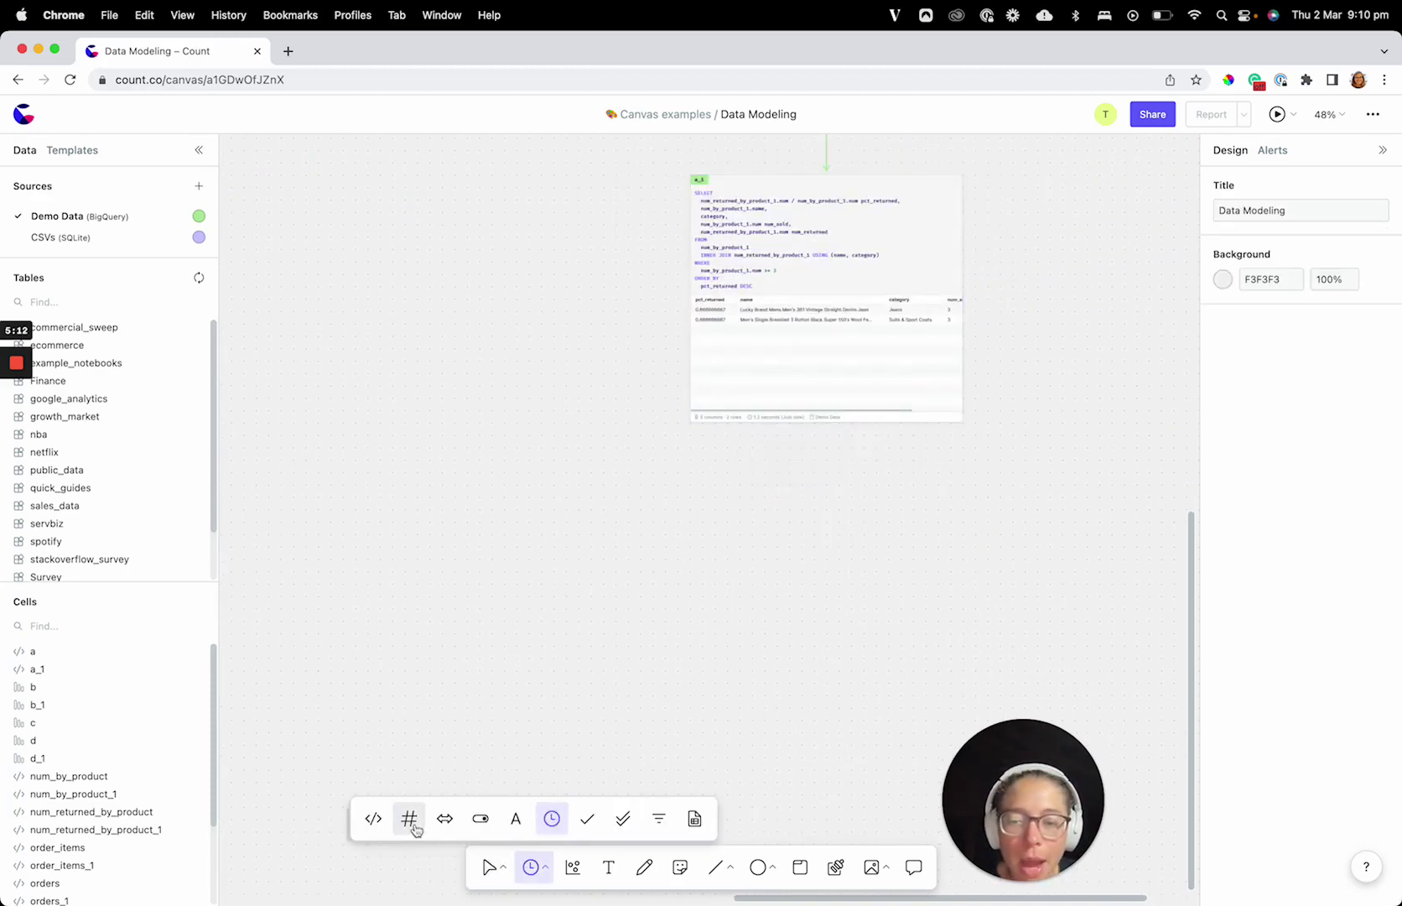
pyautogui.click(373, 817)
pyautogui.click(808, 587)
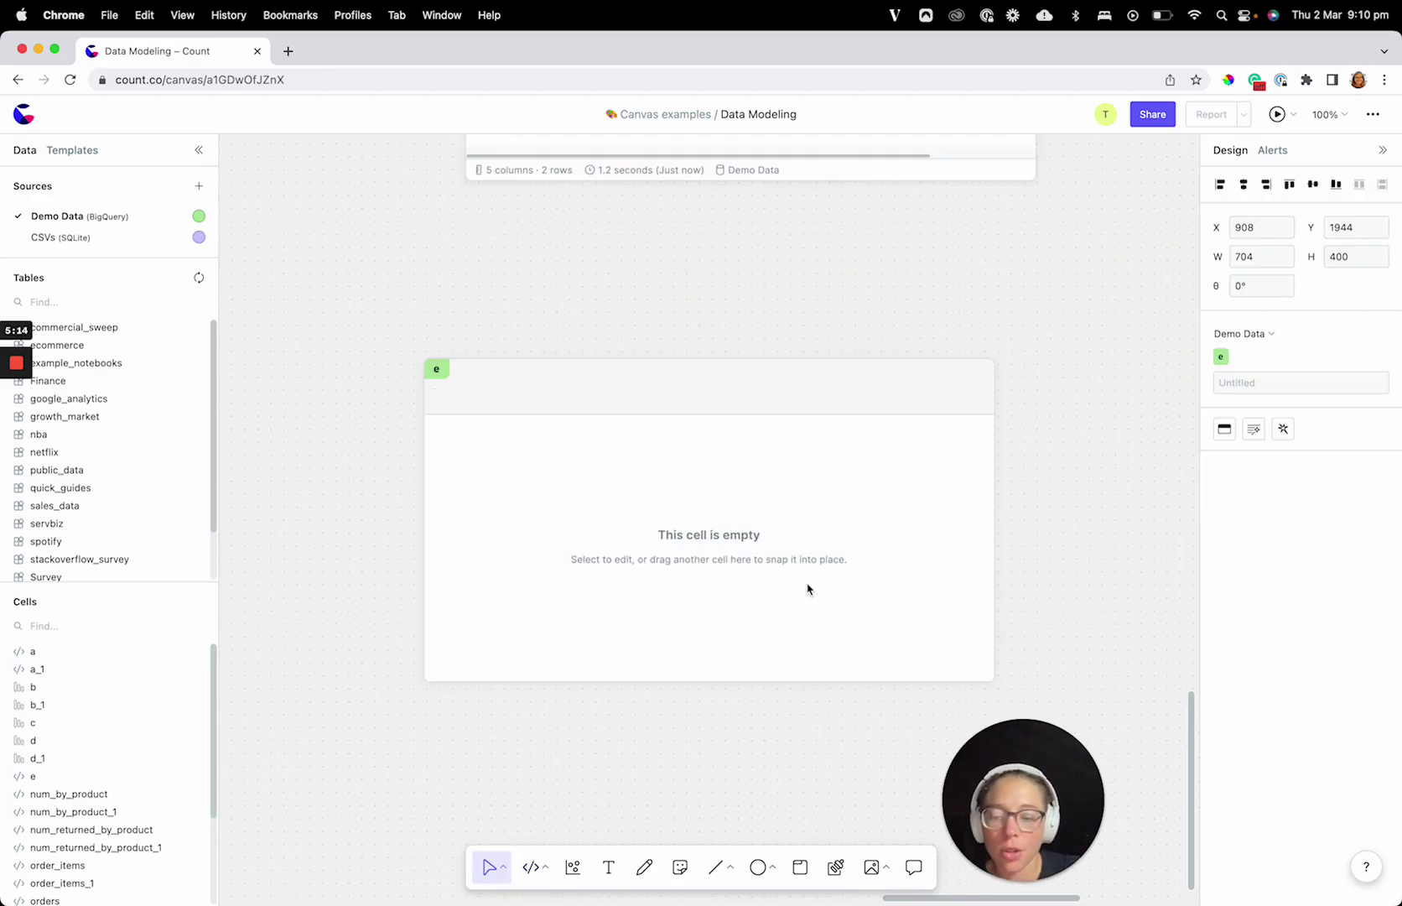
pyautogui.press('super+v')
# - Zoom out from the pasted SQL cell e, selecting it and then deselecting it
pyautogui.click(351, 385)
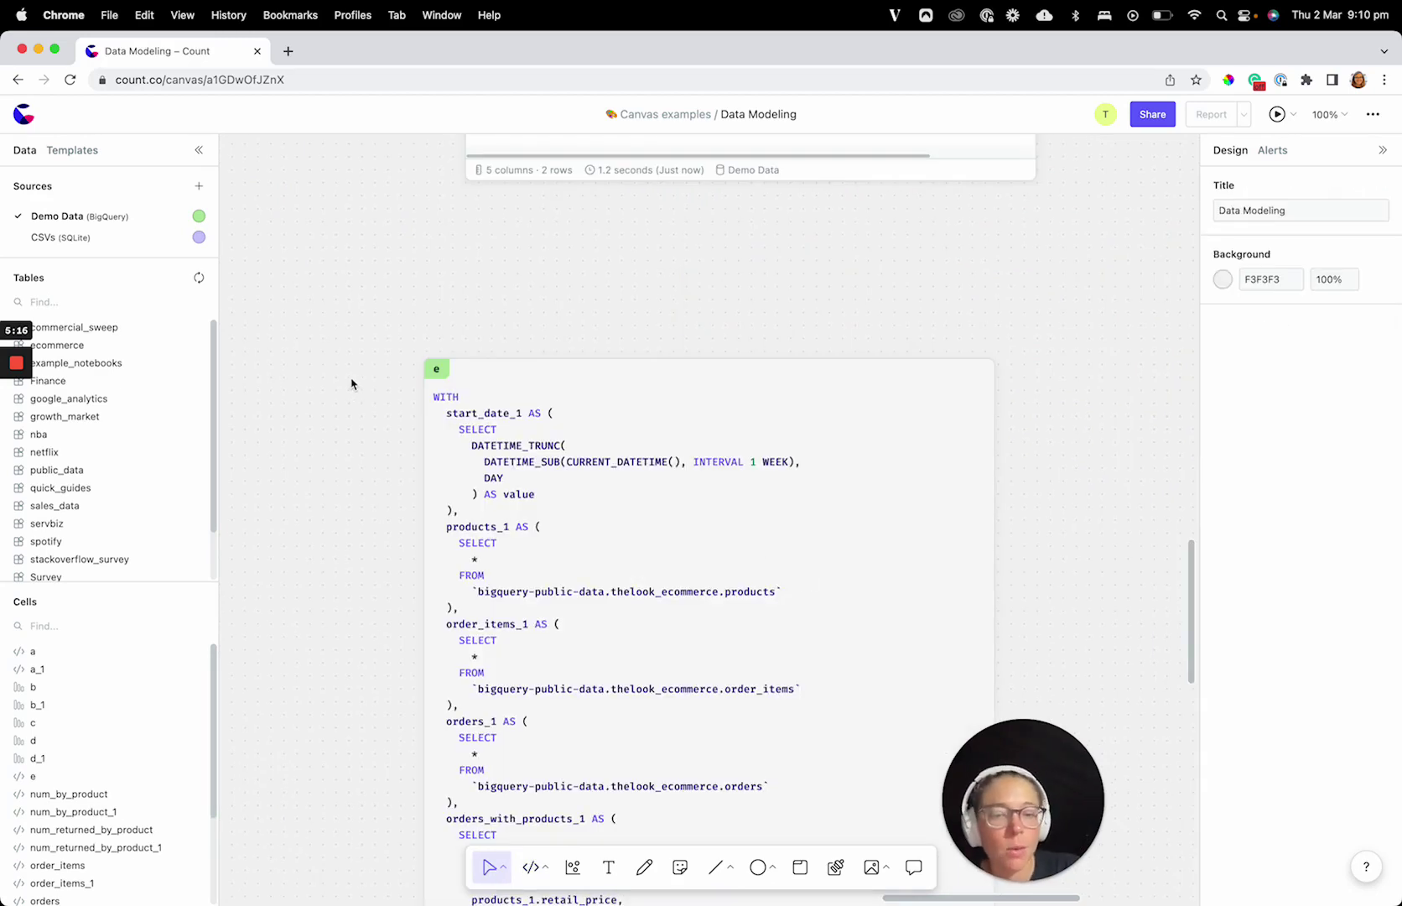
pyautogui.scroll(-10, 352, 376)
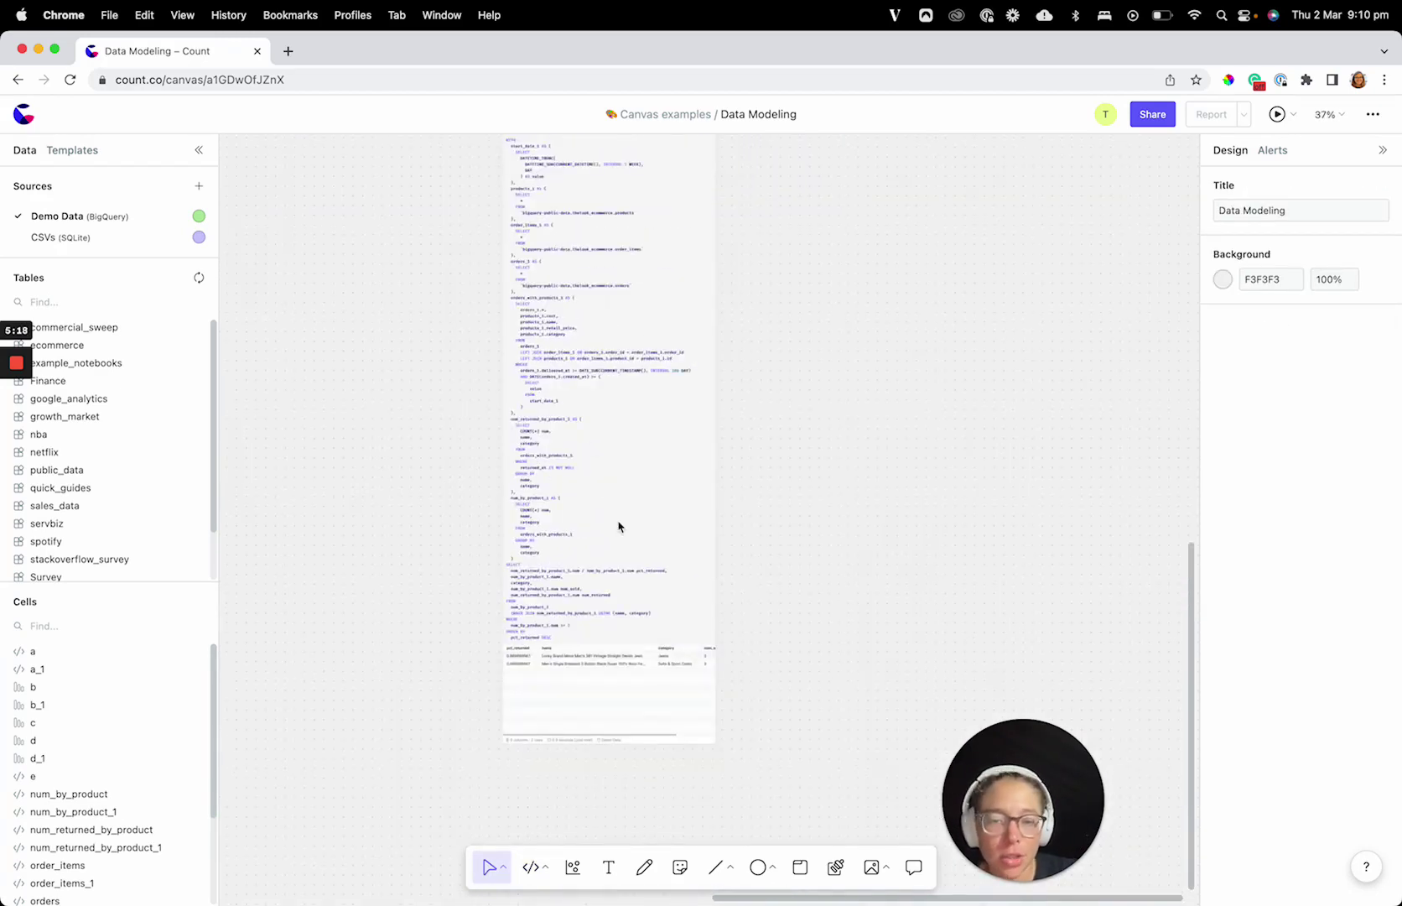
pyautogui.click(618, 526)
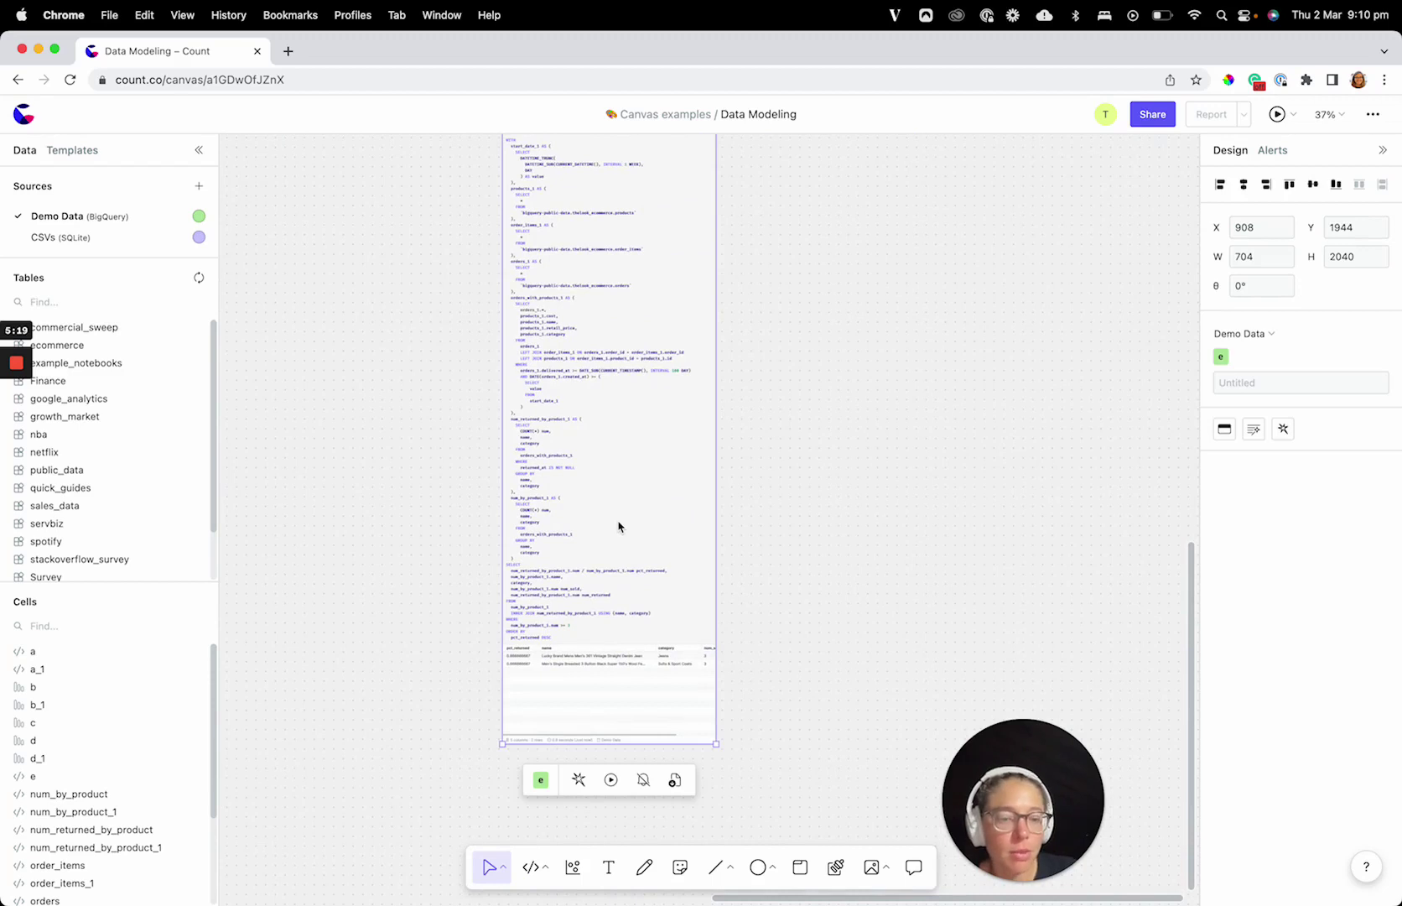
pyautogui.scroll(-6, 504, 551)
pyautogui.click(507, 561)
# - Pan across both models at 15% and zoom in close on the left-hand model
pyautogui.scroll(3, 486, 386)
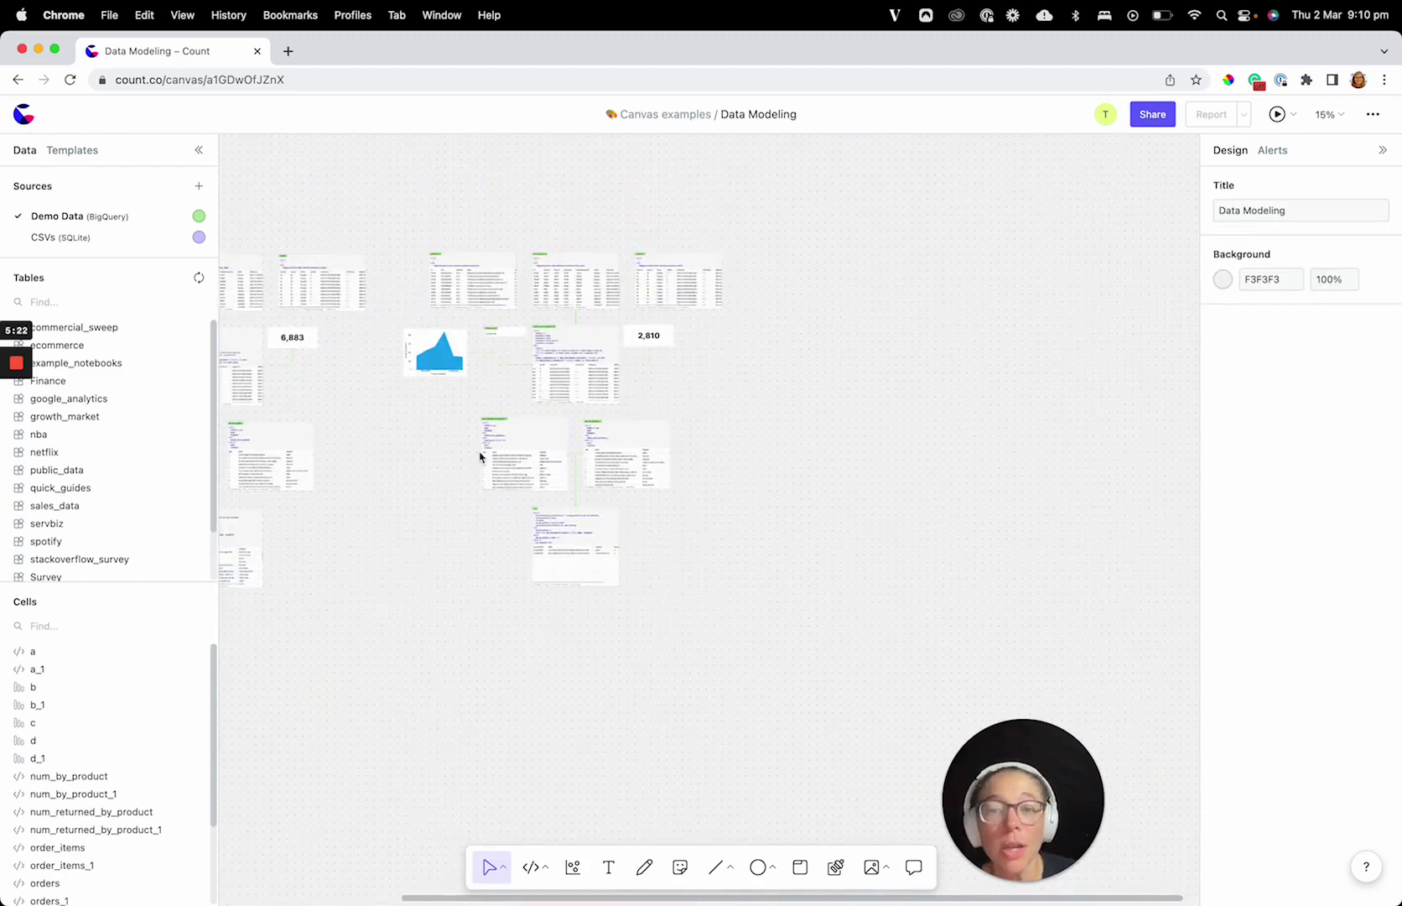
pyautogui.hscroll(-5, 466, 478)
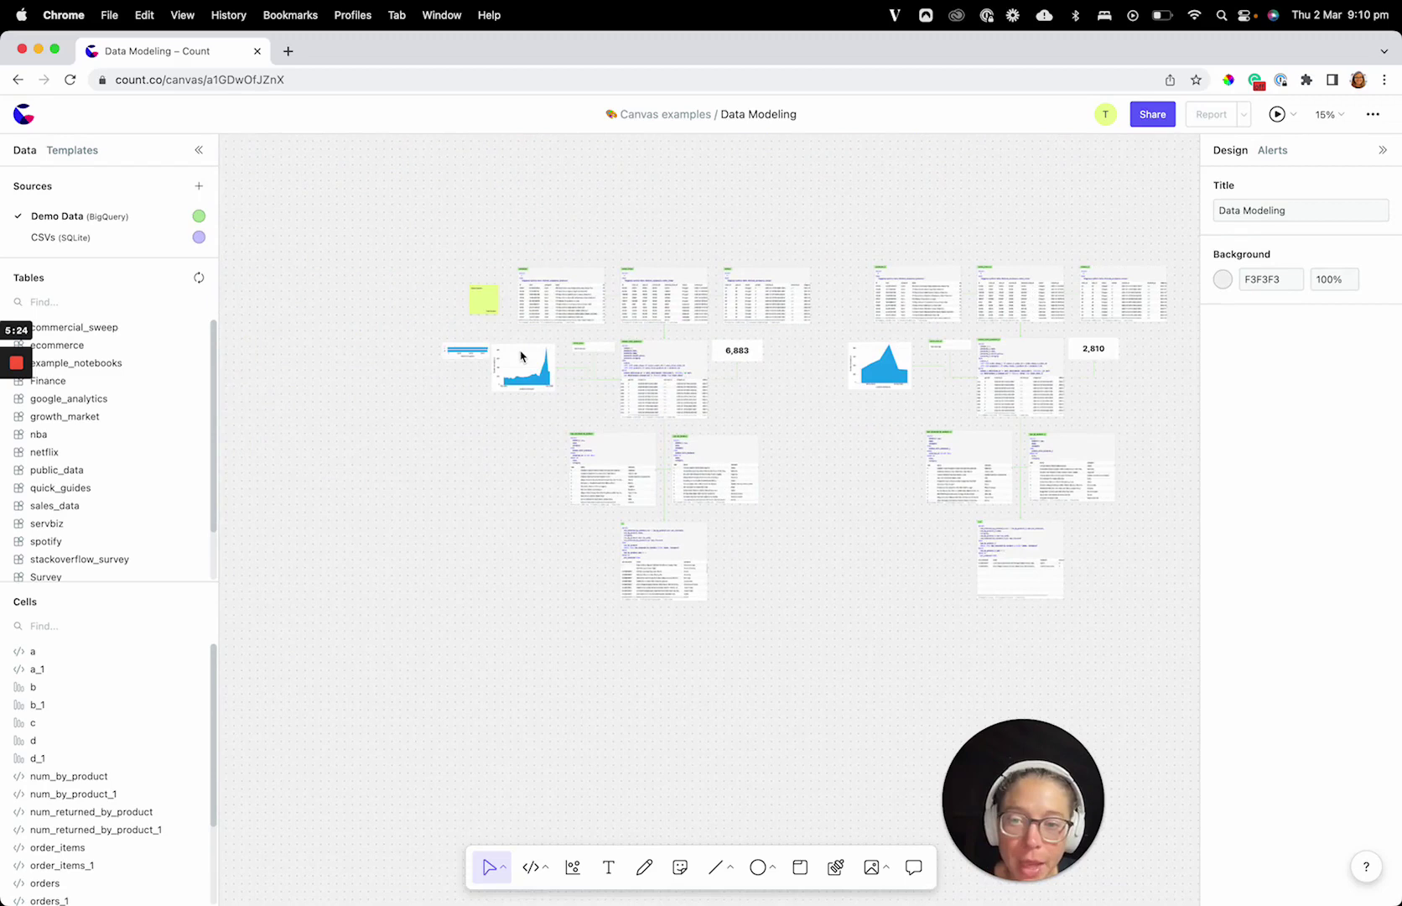
pyautogui.hscroll(1, 876, 329)
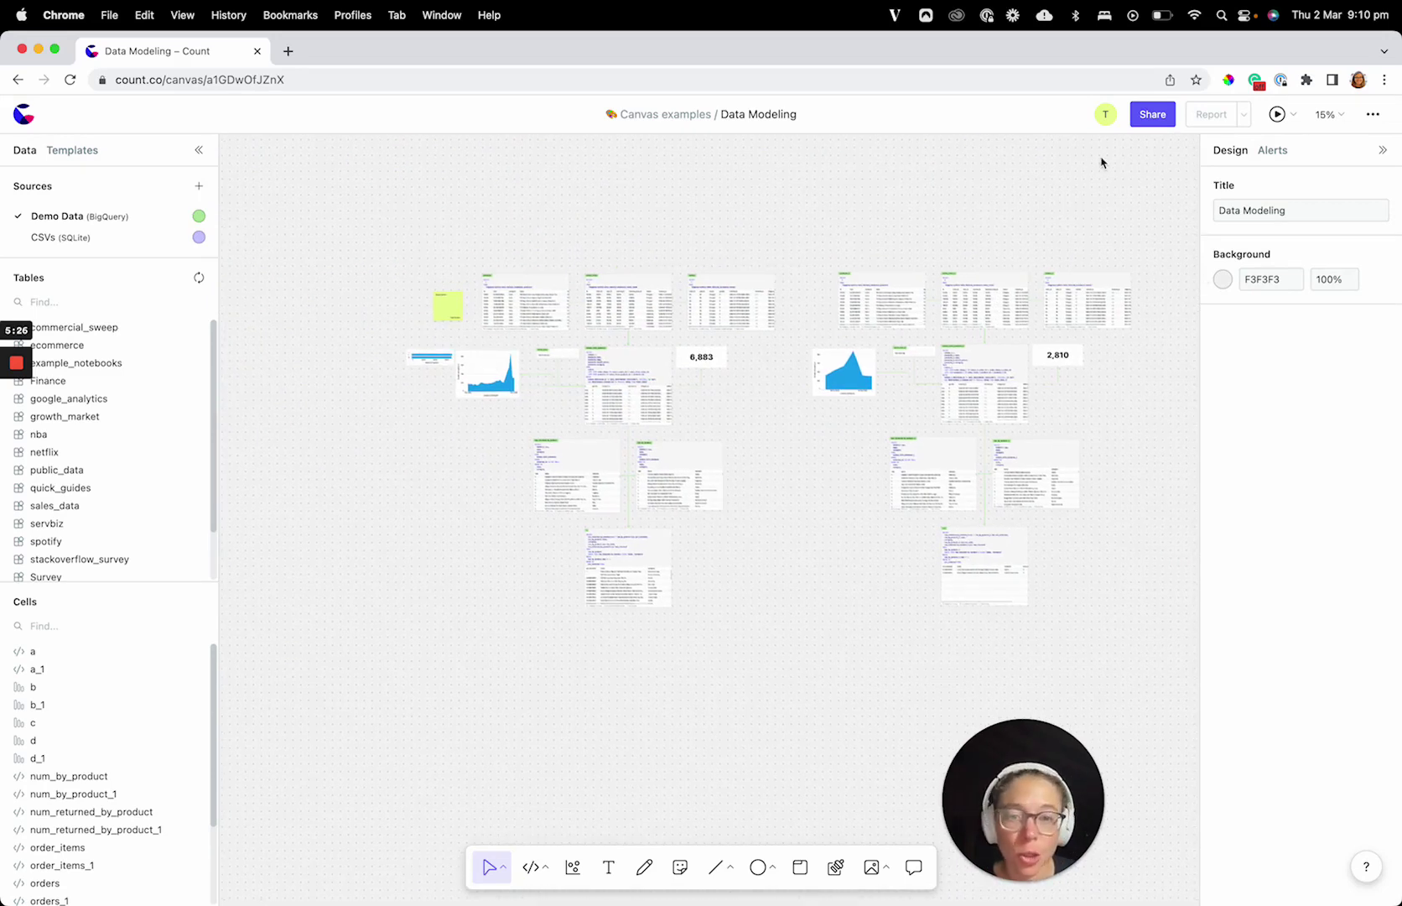
pyautogui.hscroll(2, 863, 347)
pyautogui.scroll(-1, 863, 347)
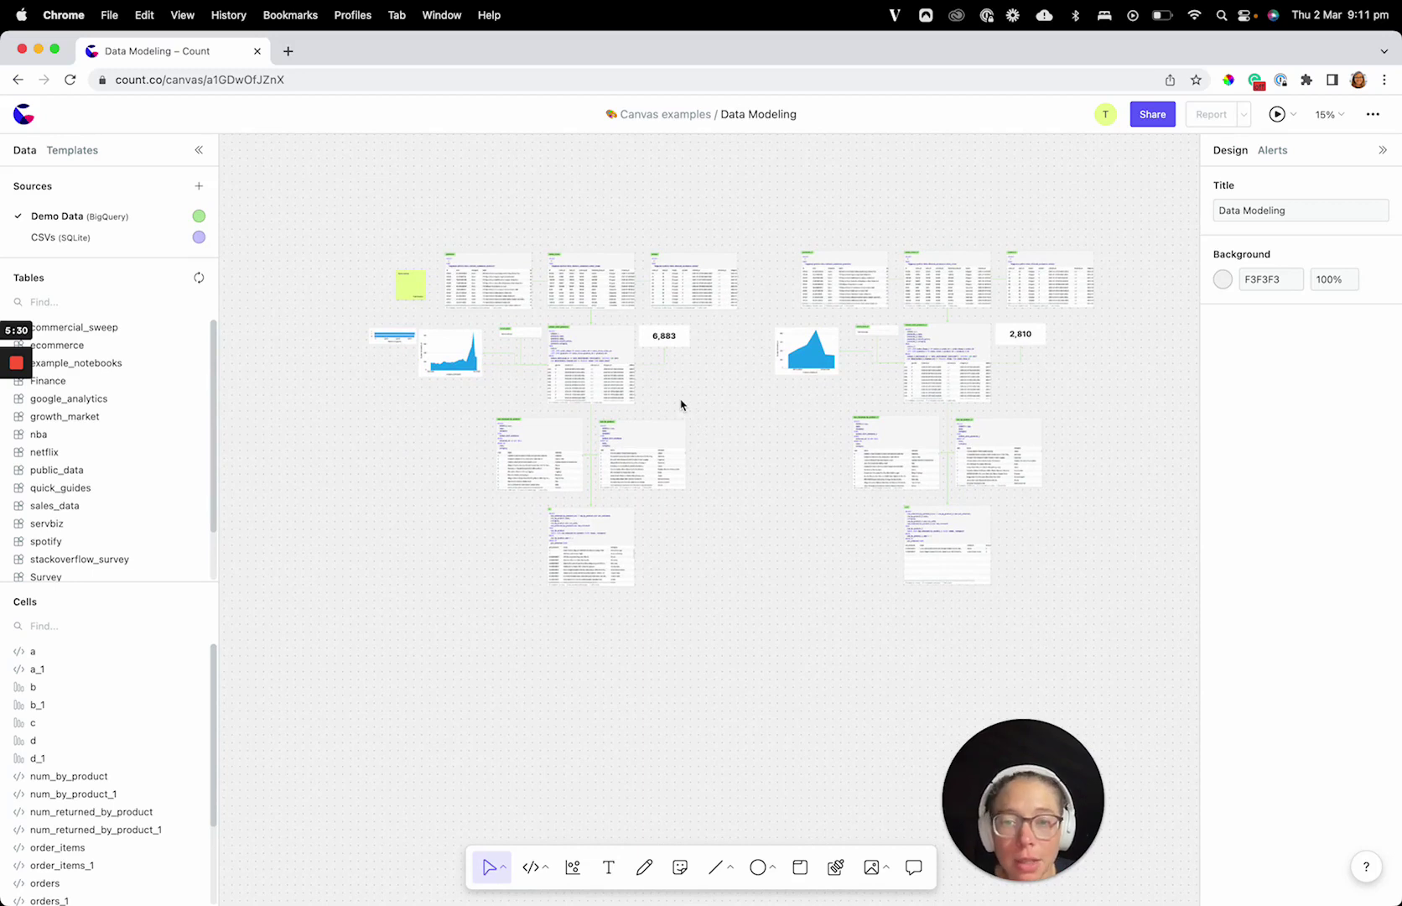
pyautogui.hscroll(1, 680, 402)
pyautogui.scroll(1, 681, 403)
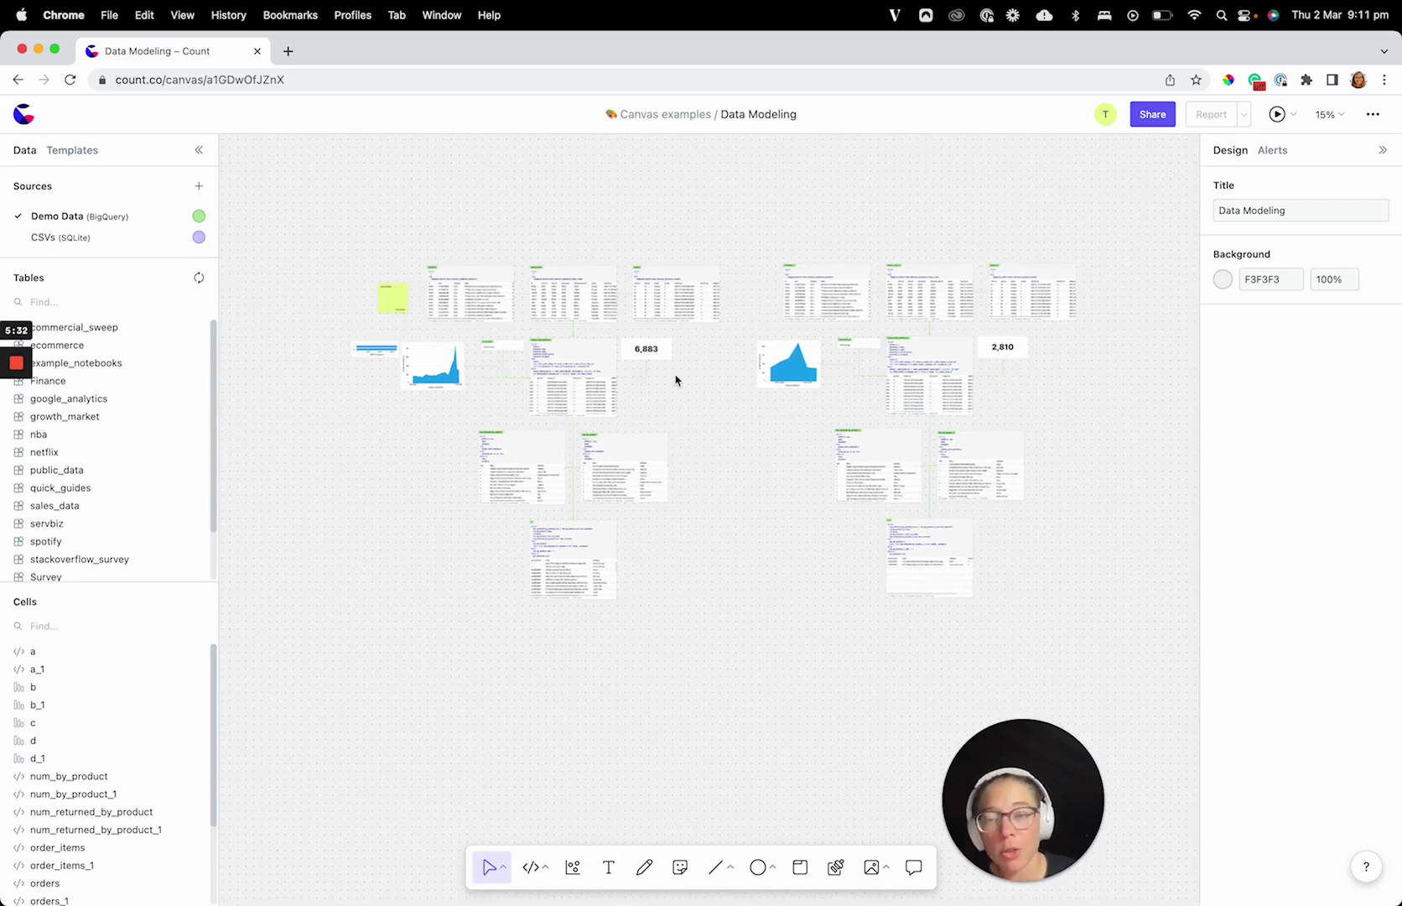
# - Select the yellow sticky note and zoom the canvas out to 16%
pyautogui.scroll(4, 447, 294)
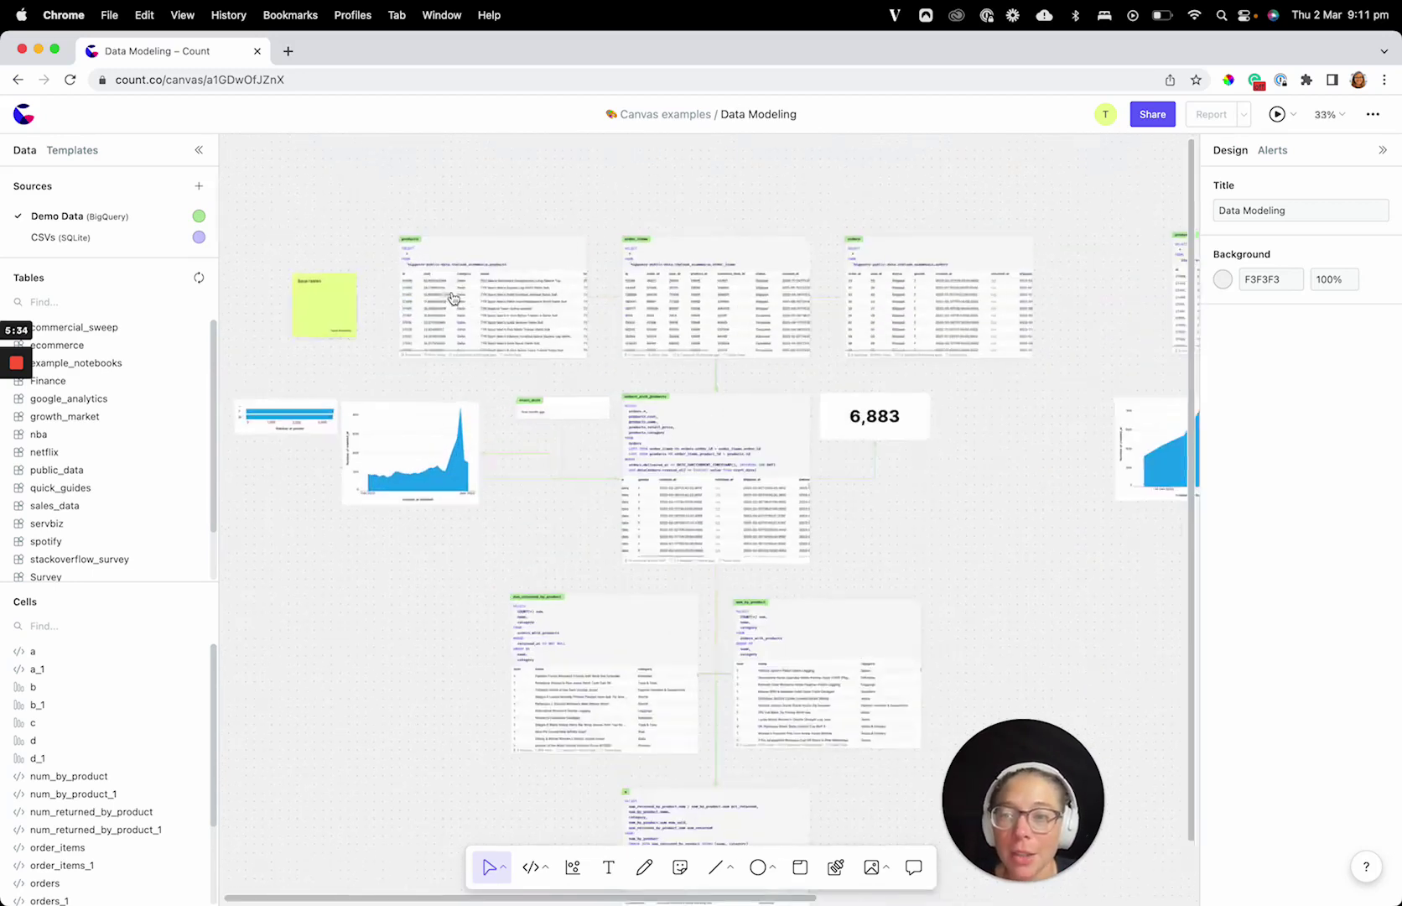
pyautogui.click(329, 315)
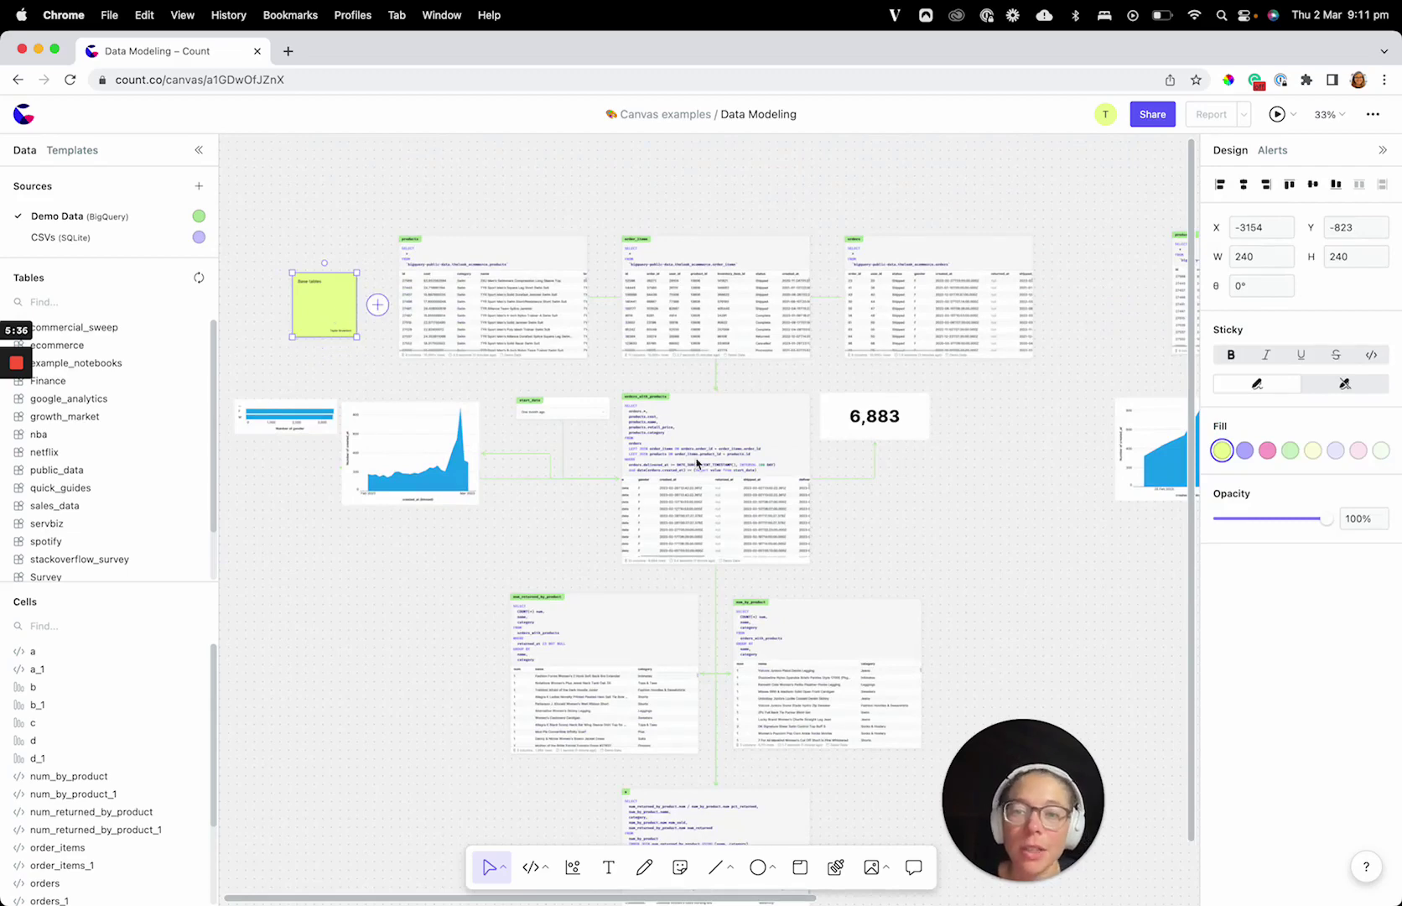
pyautogui.scroll(-1, 696, 462)
pyautogui.scroll(-4, 595, 378)
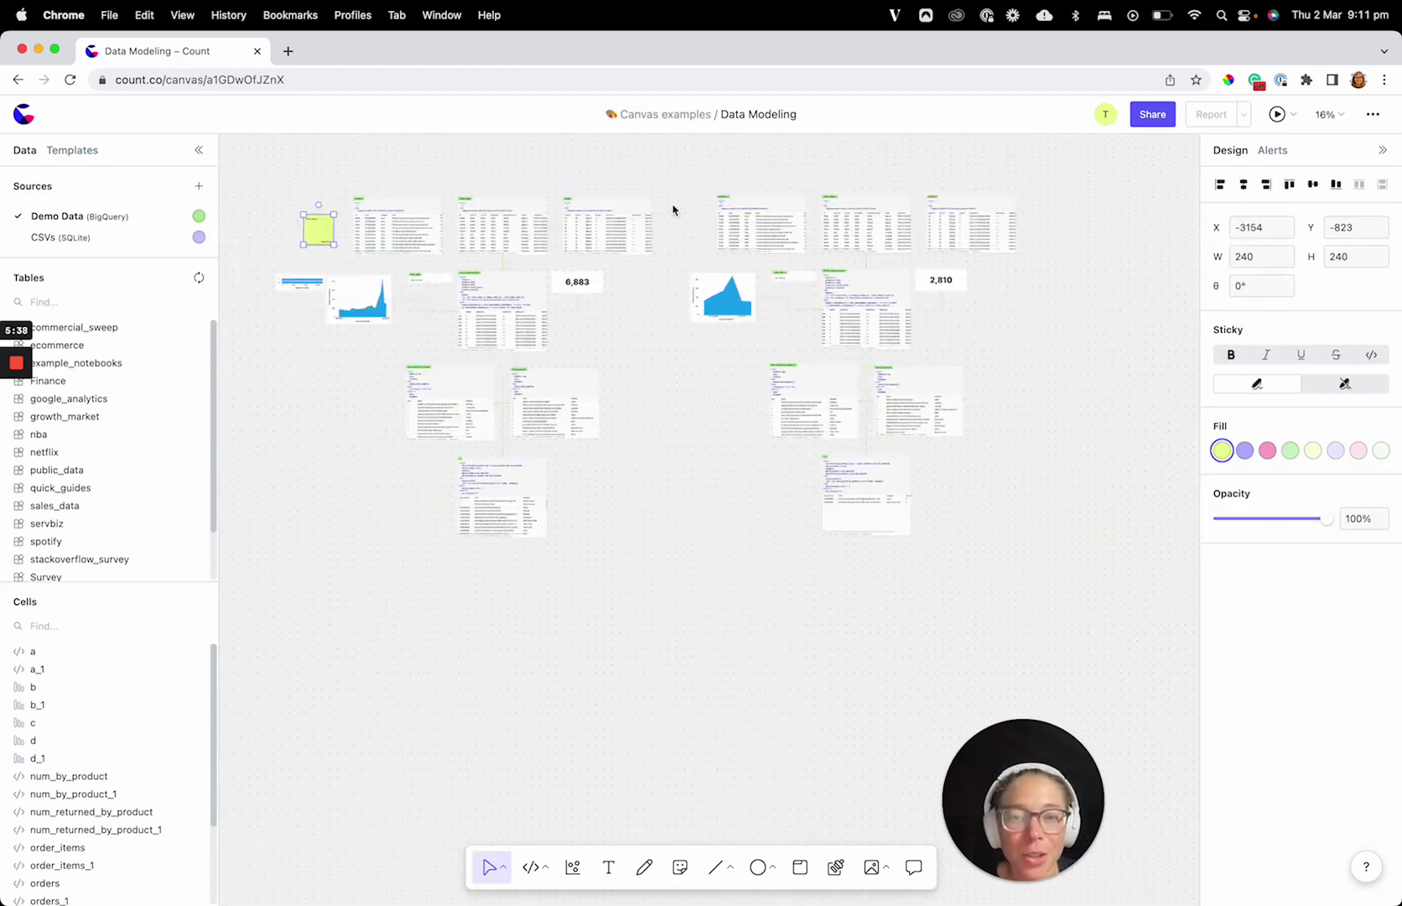
# - Marquee-select the right-hand group, clear the selection, and centre both models in view
pyautogui.moveTo(684, 183); pyautogui.dragTo(986, 568)
pyautogui.scroll(1, 1002, 576)
pyautogui.click(656, 582)
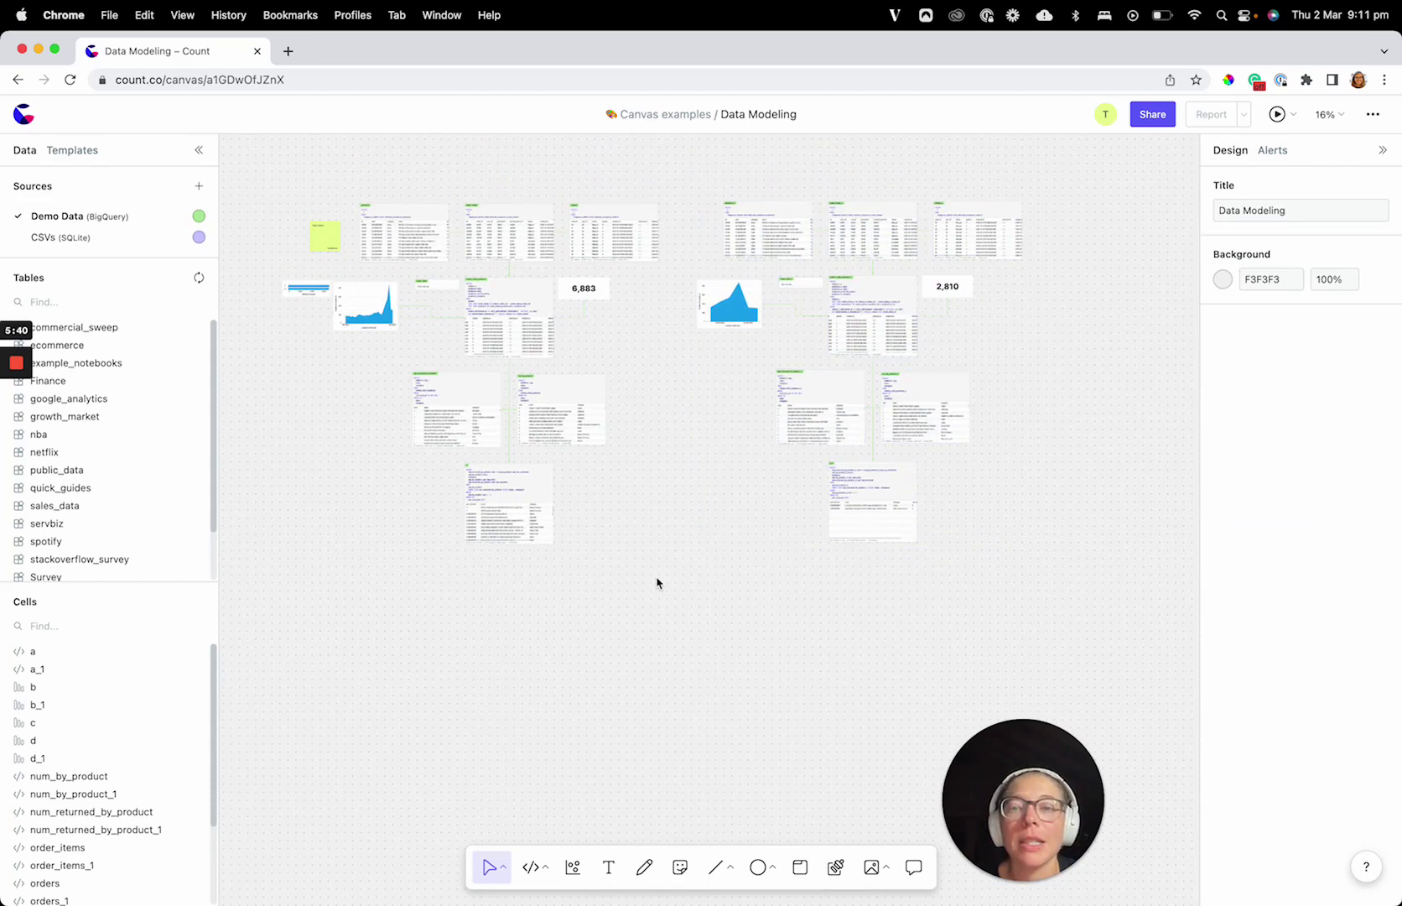
pyautogui.scroll(2, 657, 583)
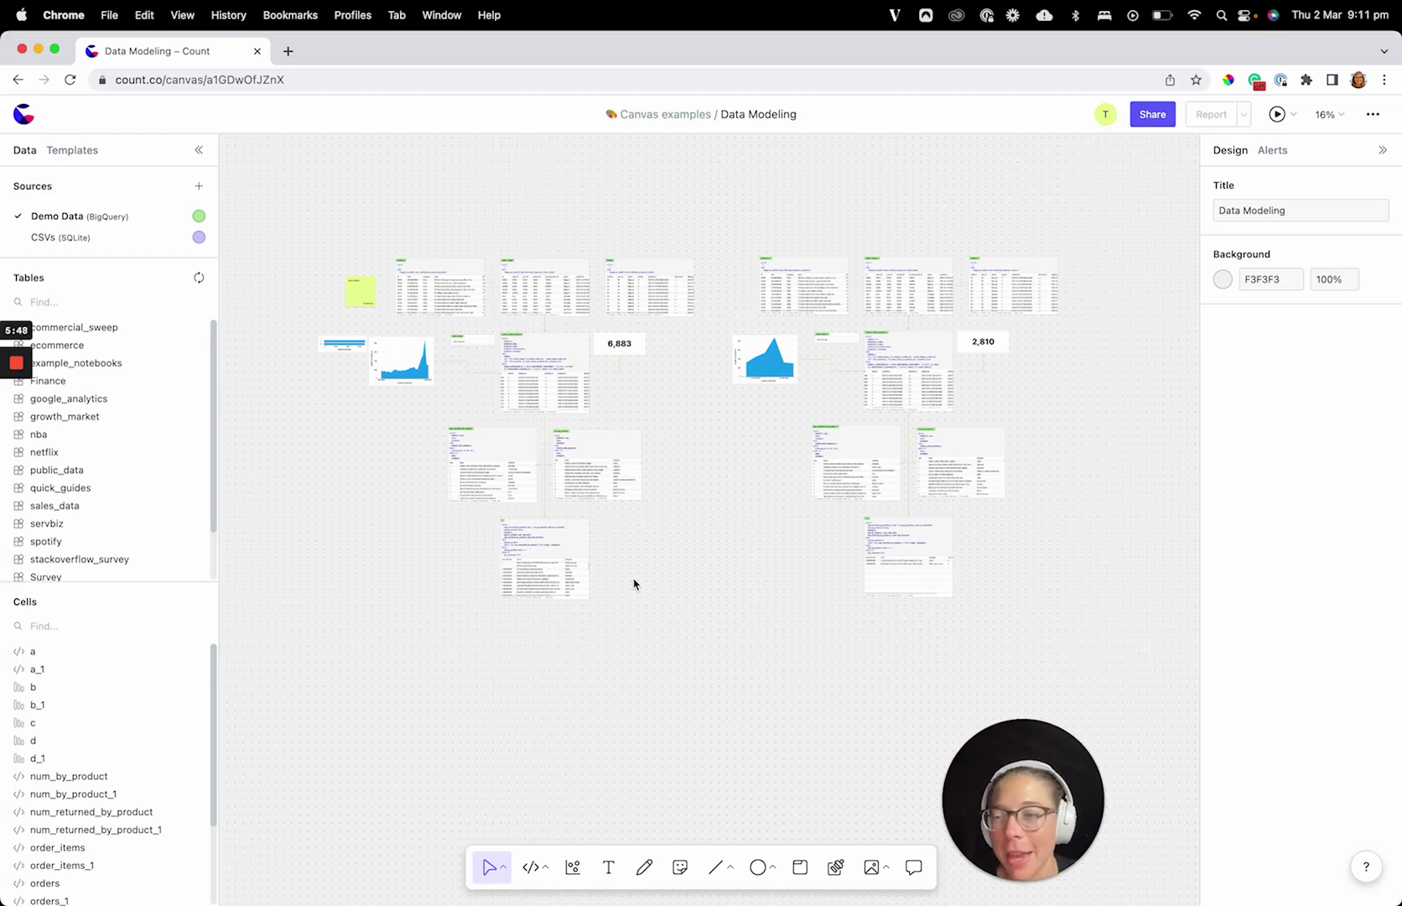
pyautogui.moveTo(1030, 834)
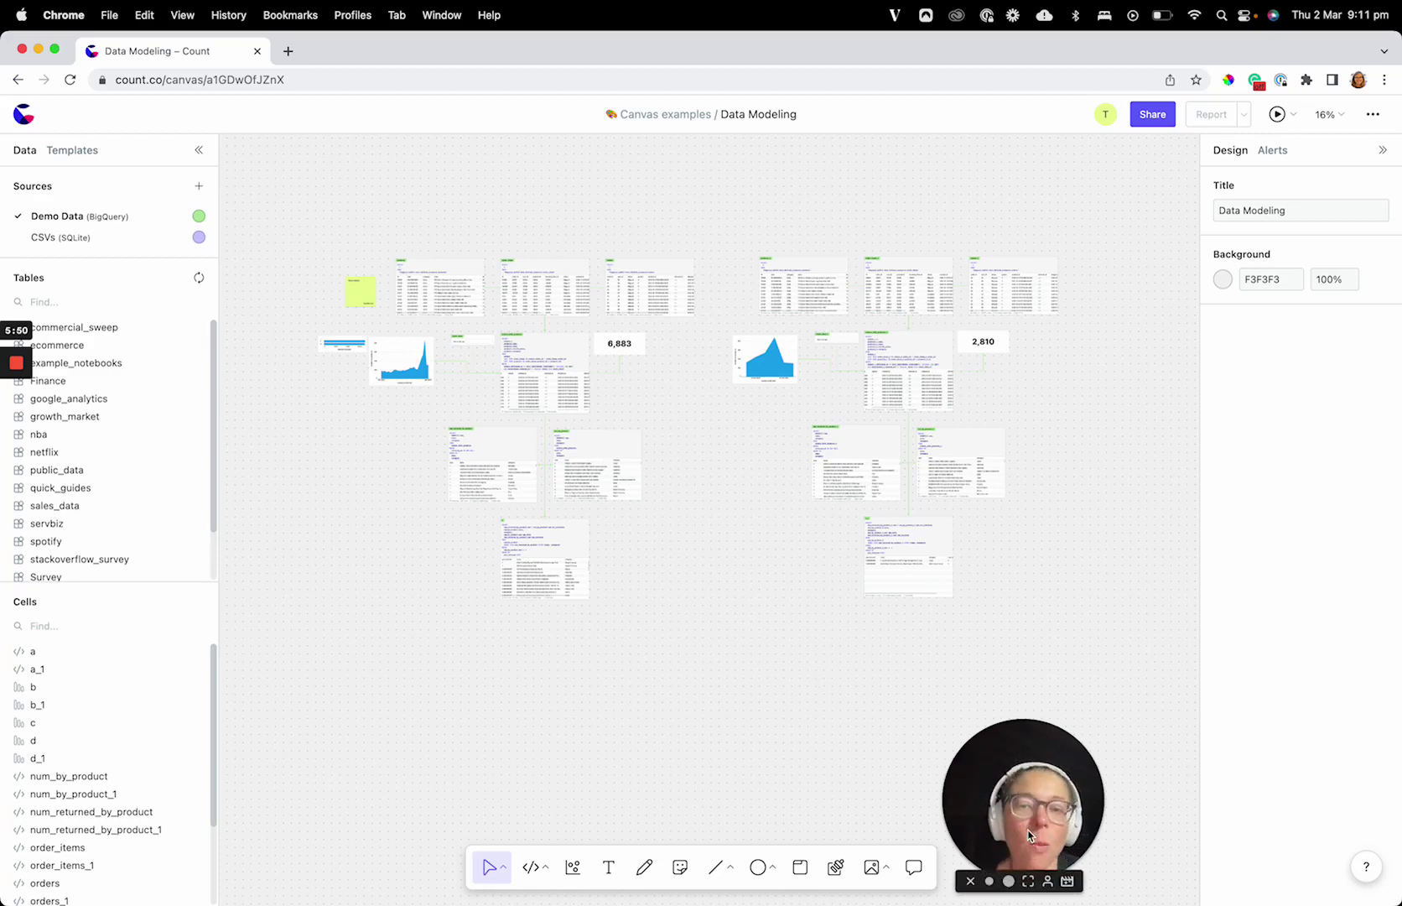